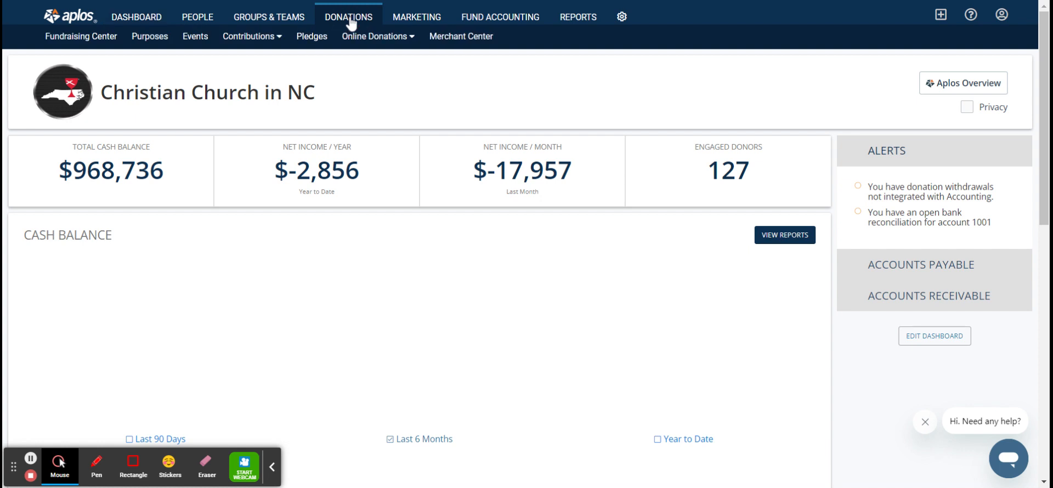
Open the donation events list and look over the past events, including the actions available for 2023 CYF Midwinter.
left_click(195, 37)
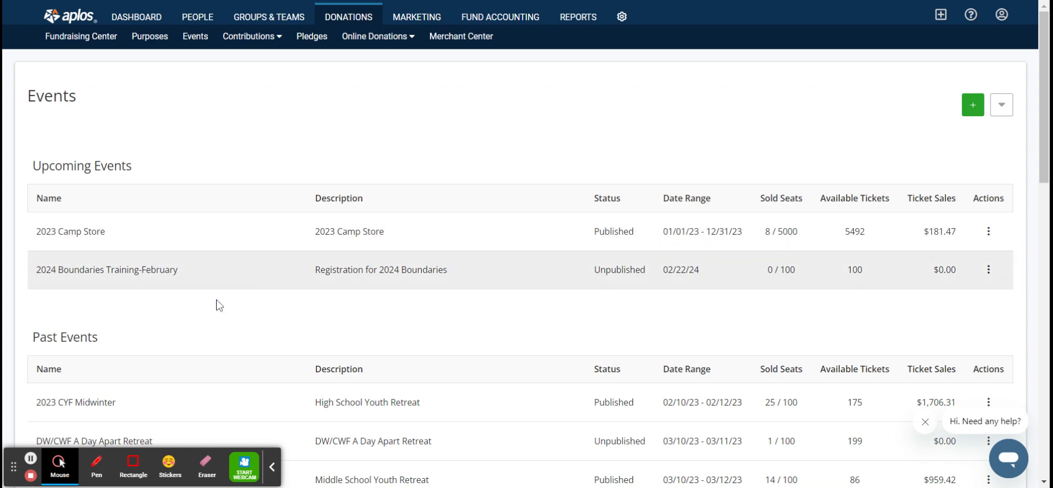
scroll(216, 302, "down", 3)
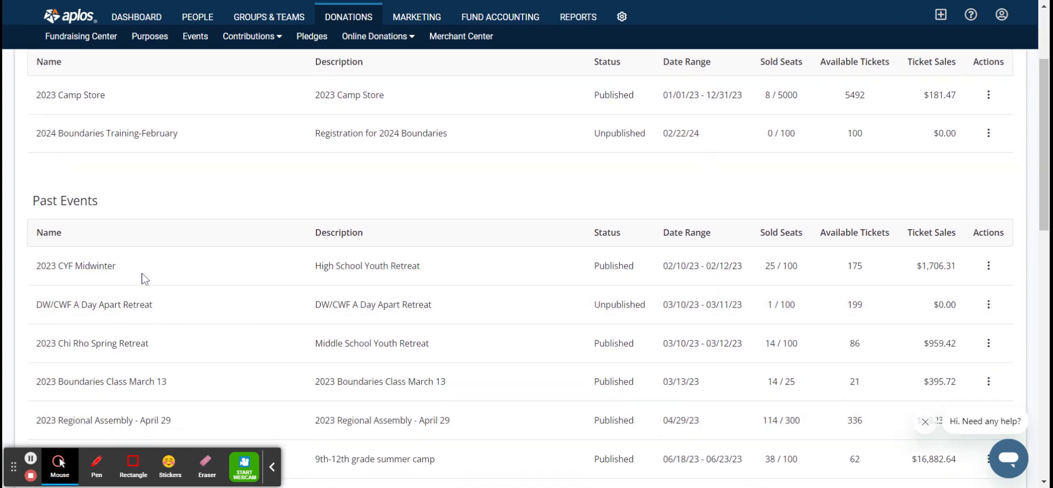
left_click(988, 266)
scroll(961, 370, "down", 1)
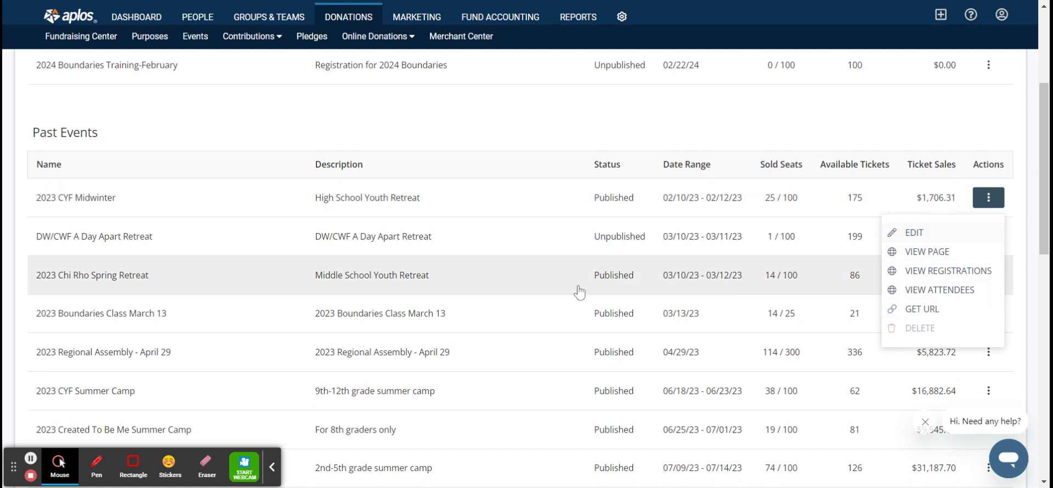
scroll(580, 290, "up", 1)
left_click(586, 198)
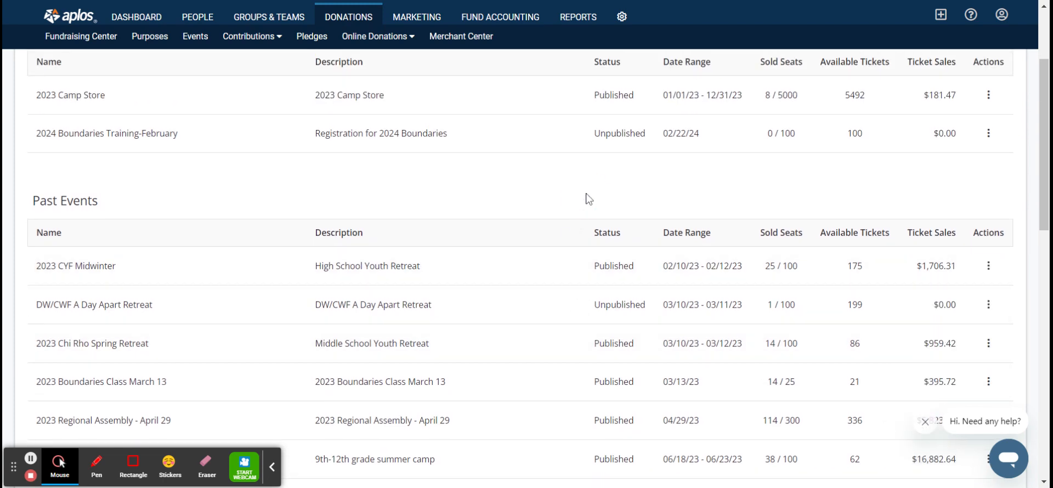
scroll(587, 199, "up", 2)
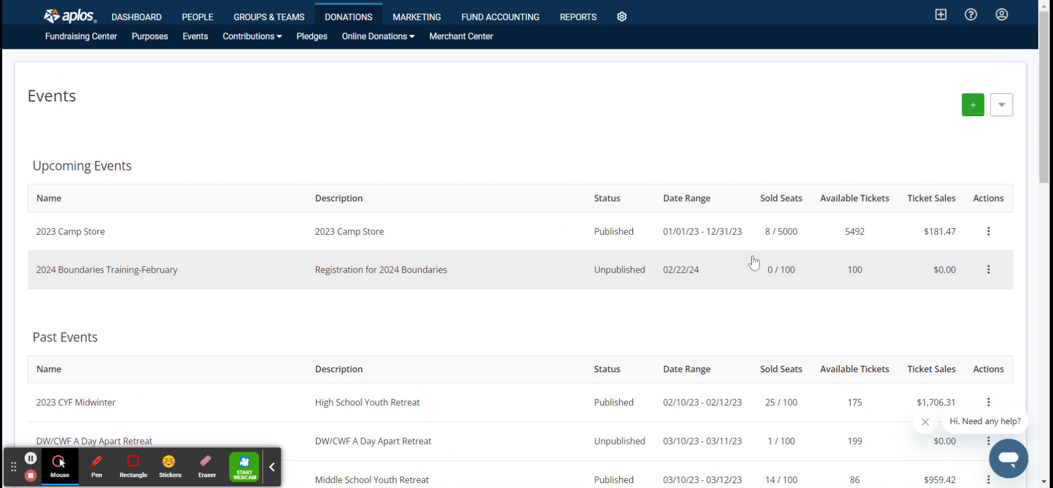
left_click(1001, 103)
left_click(780, 135)
left_click(968, 108)
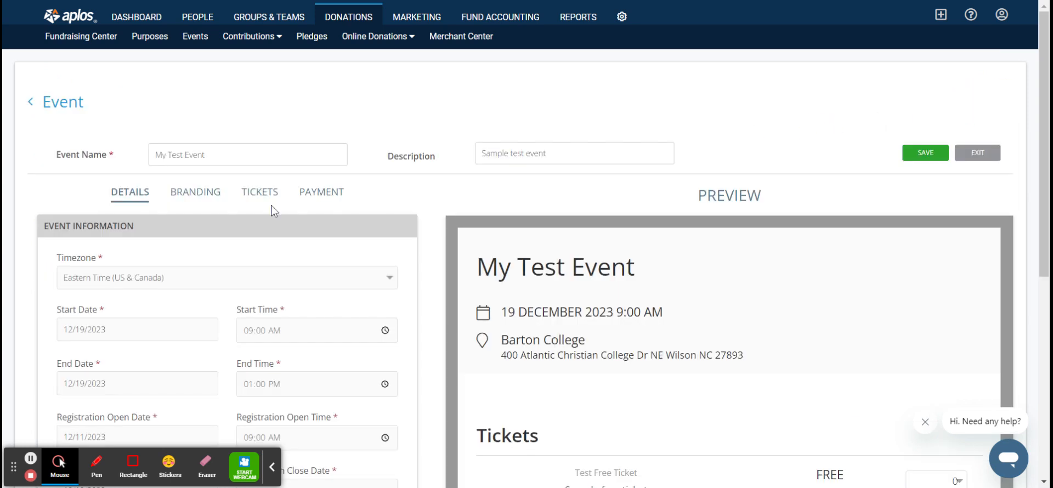
left_click(53, 101)
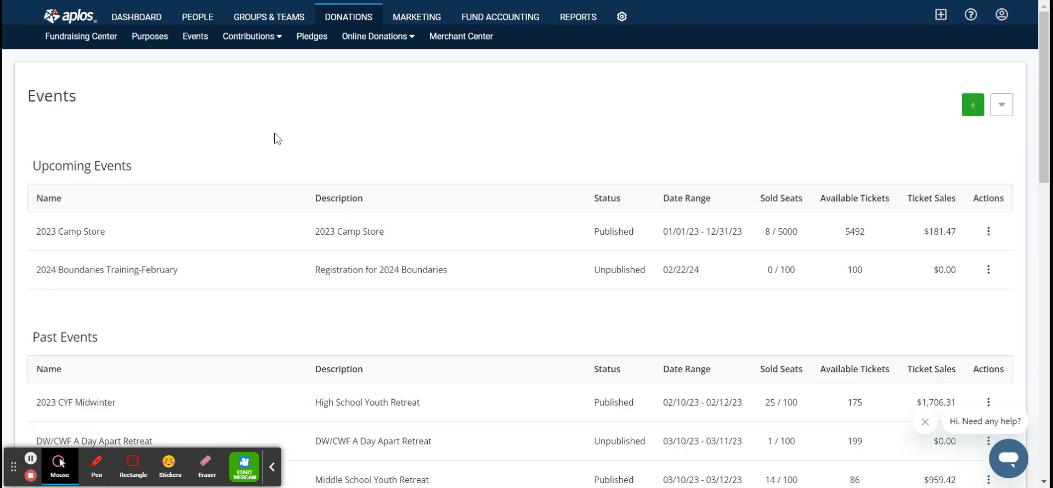
Create a new event with 2024 CYF Midwinter as both its name and its description.
left_click(975, 109)
left_click(202, 155)
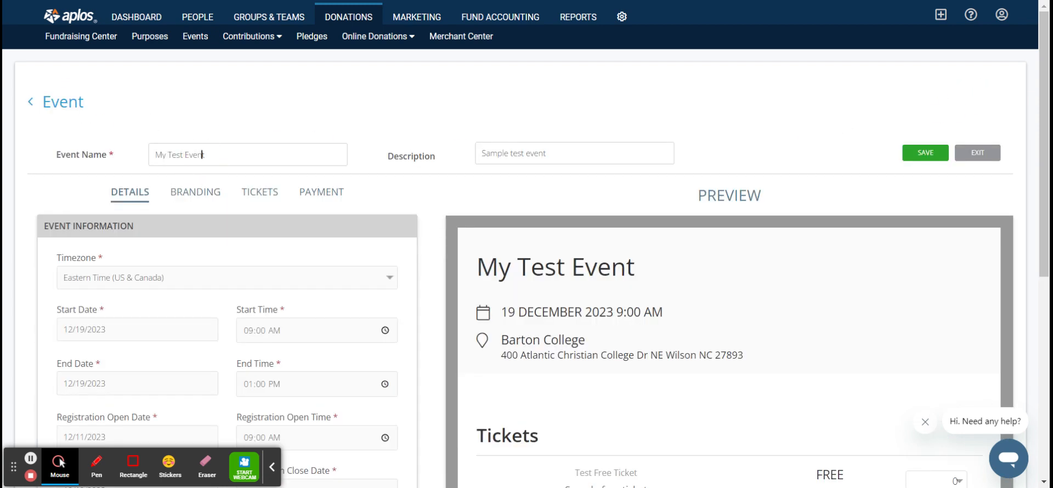
triple_click(202, 155)
type("@)@#")
key("BackSpace")
key("BackSpace")
key("BackSpace")
key("BackSpace")
type("2024 CYF Midwinter")
key("Tab")
type("2024")
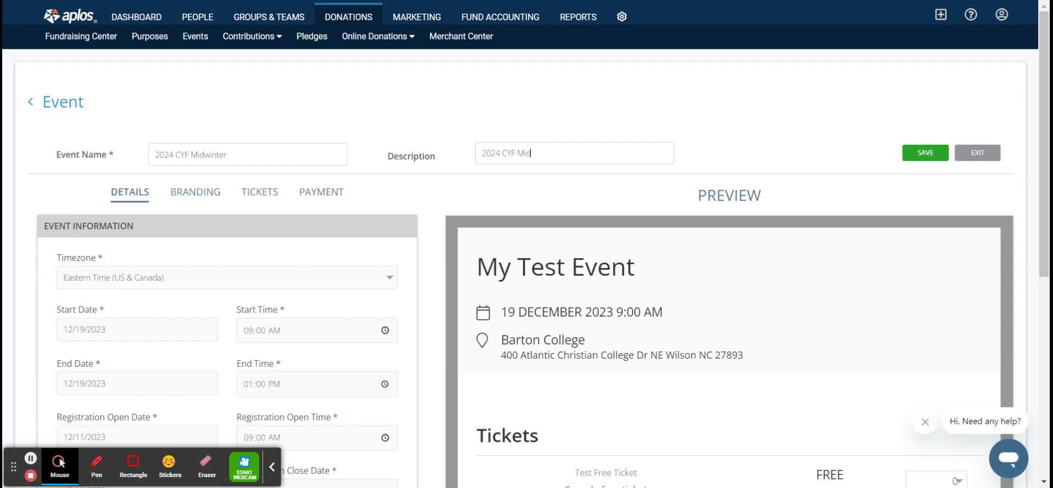
type(" CYF Midwinter")
Set the event's start to 02/09/2024 at 07:00 PM.
scroll(5, 301, "down", 1)
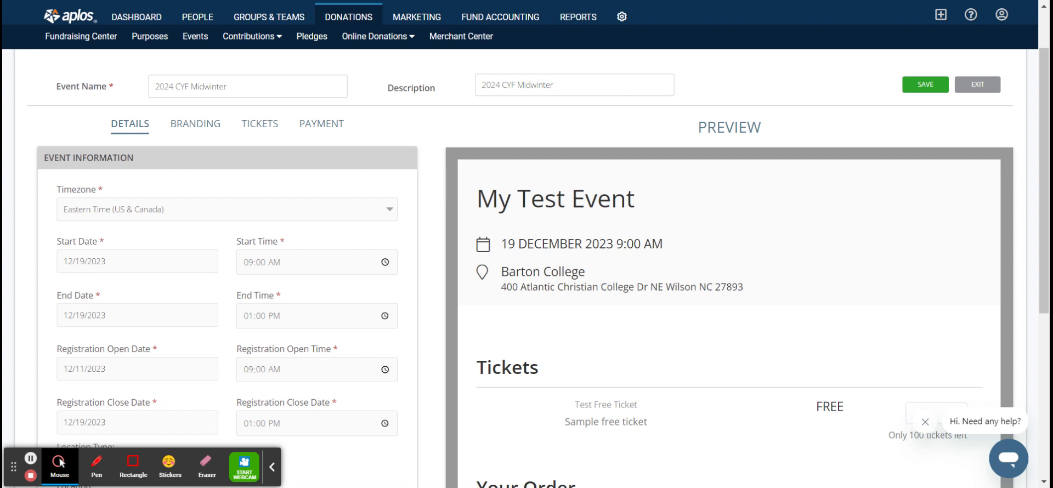
left_click(137, 262)
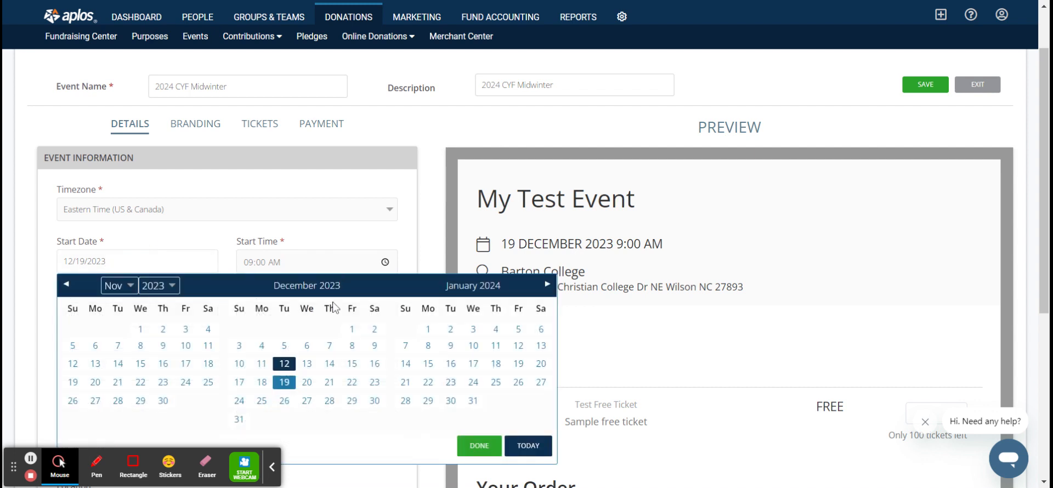
left_click(544, 286)
left_click(518, 346)
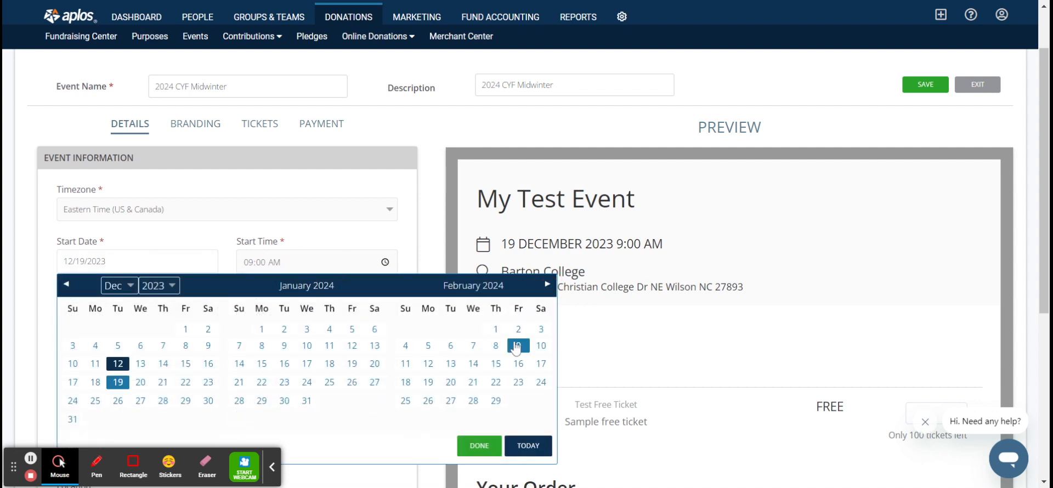
left_click(265, 268)
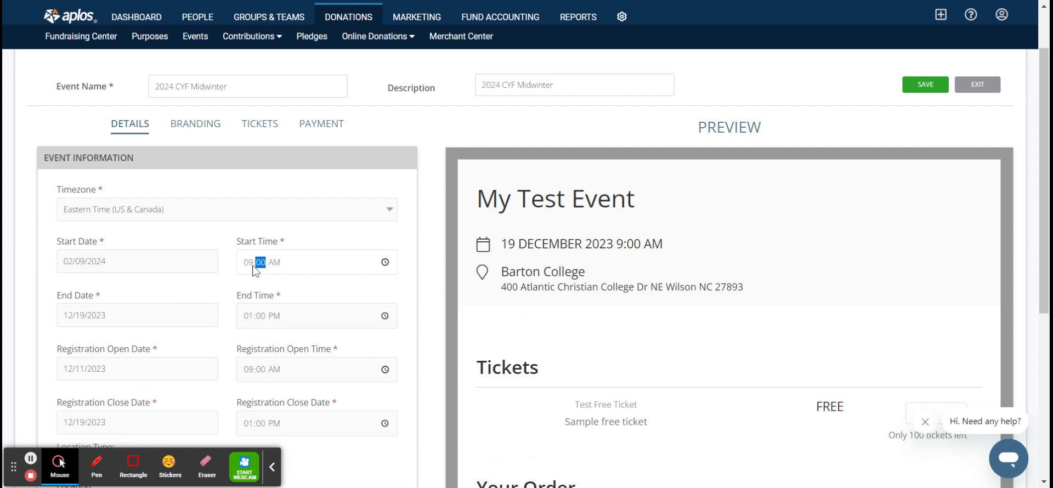
left_click(248, 265)
type("07:00")
Set the event's end to 02/11/2024 at 10:00 AM.
left_click(106, 315)
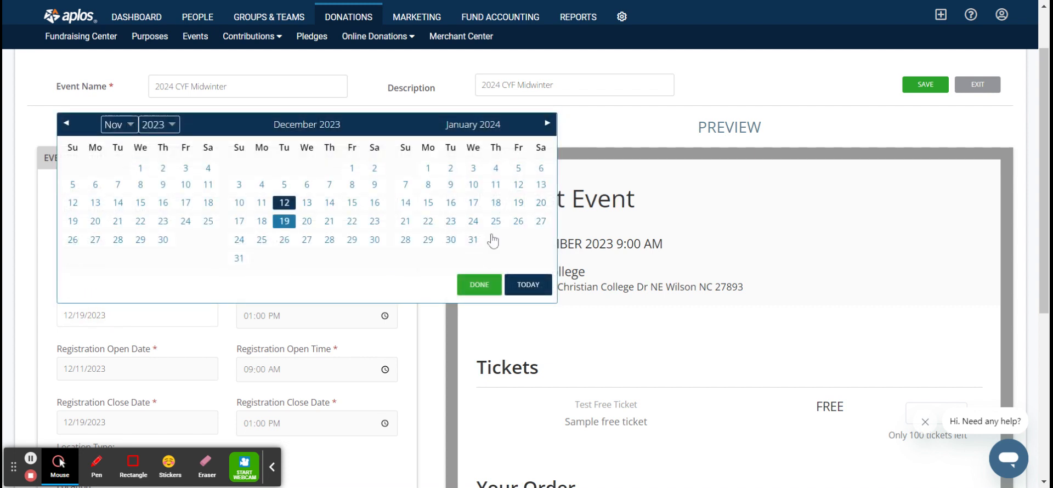
left_click(548, 124)
left_click(405, 202)
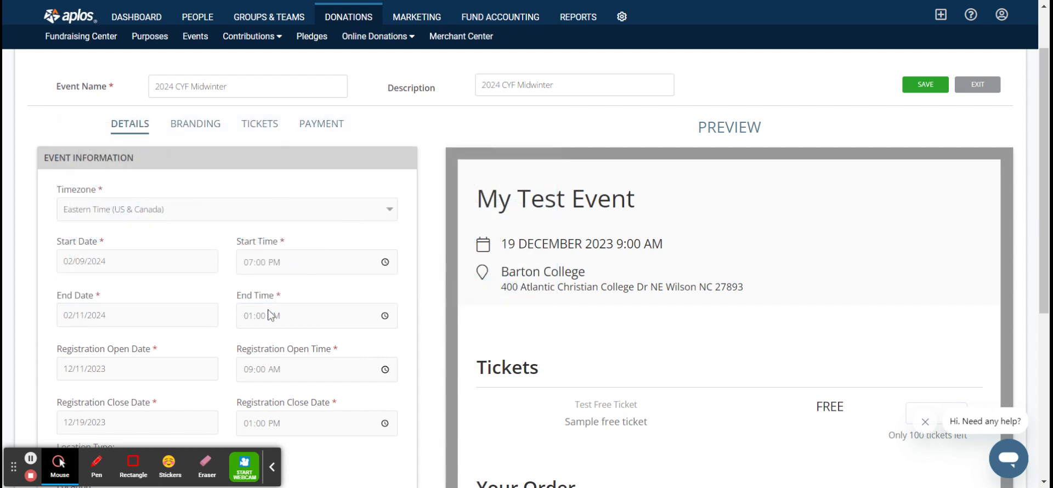
left_click(248, 317)
type("10")
left_click(276, 317)
key("a")
Set the event's registration to close on 02/02/2024 at 11:59 PM.
scroll(203, 288, "down", 1)
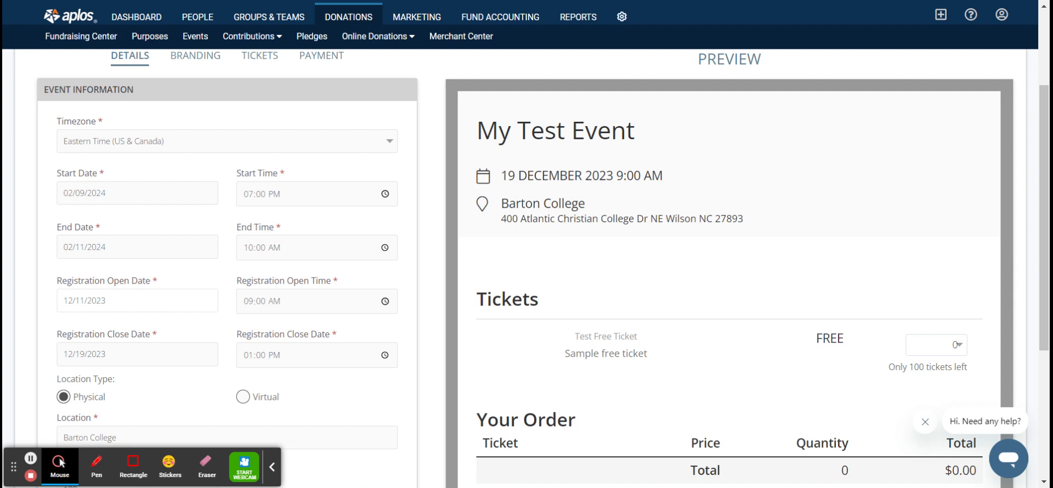
left_click(88, 354)
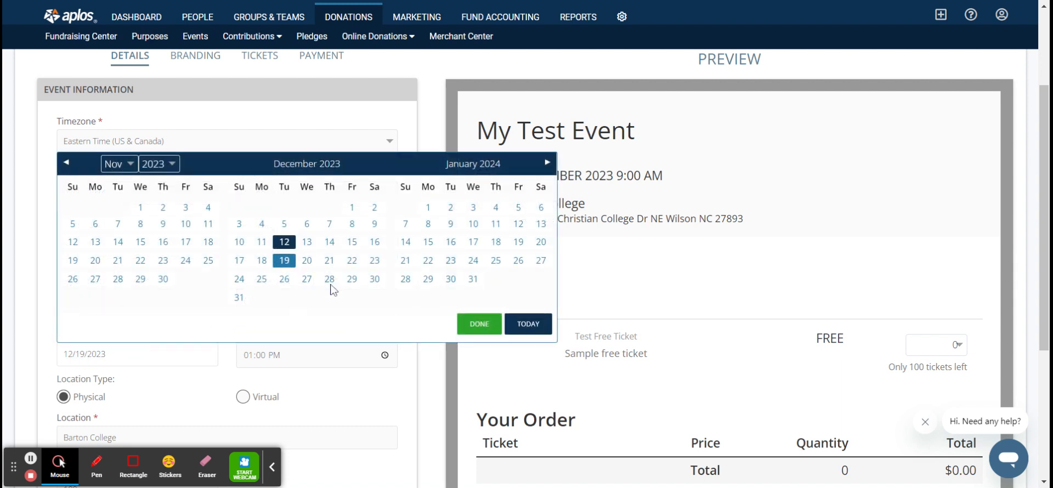
left_click(547, 163)
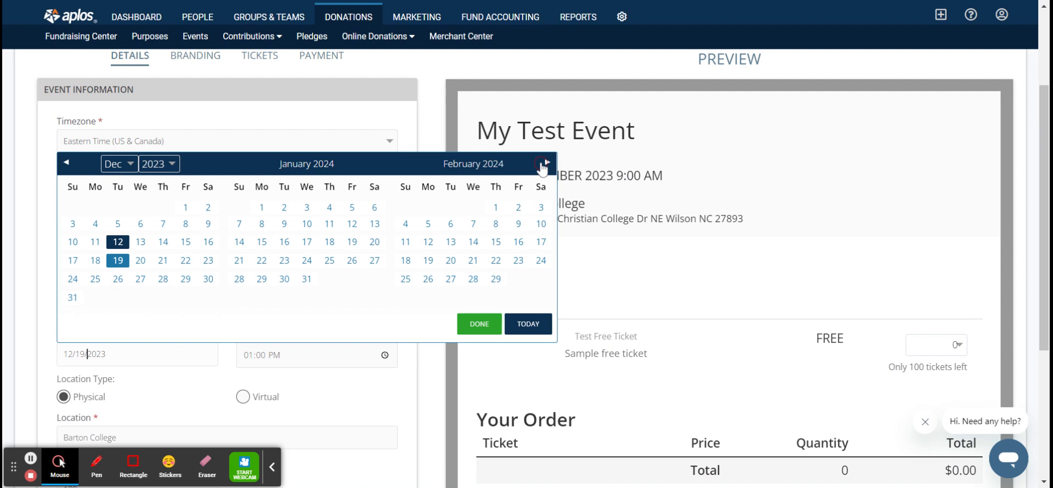
left_click(518, 206)
left_click(248, 355)
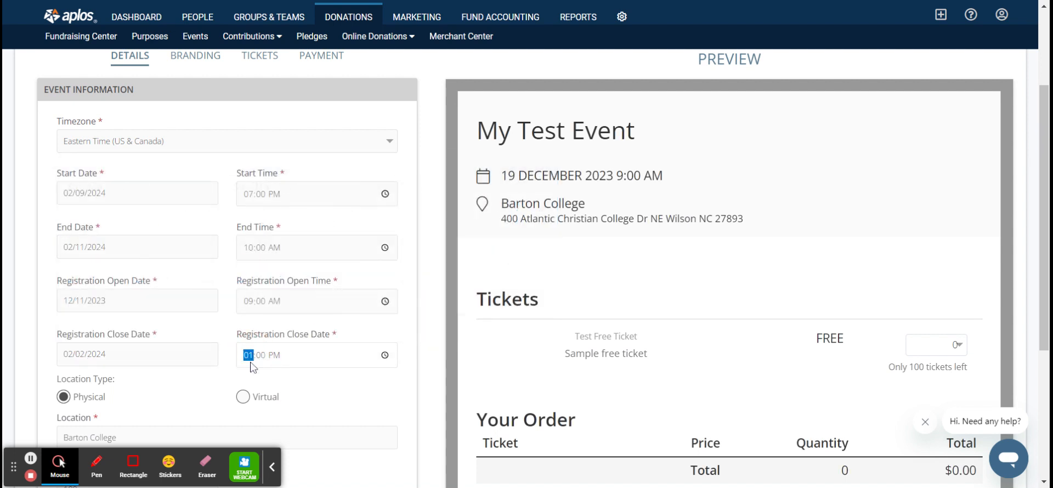
type("11:59")
Change the event's physical location to Camp Caroline.
scroll(188, 369, "down", 2)
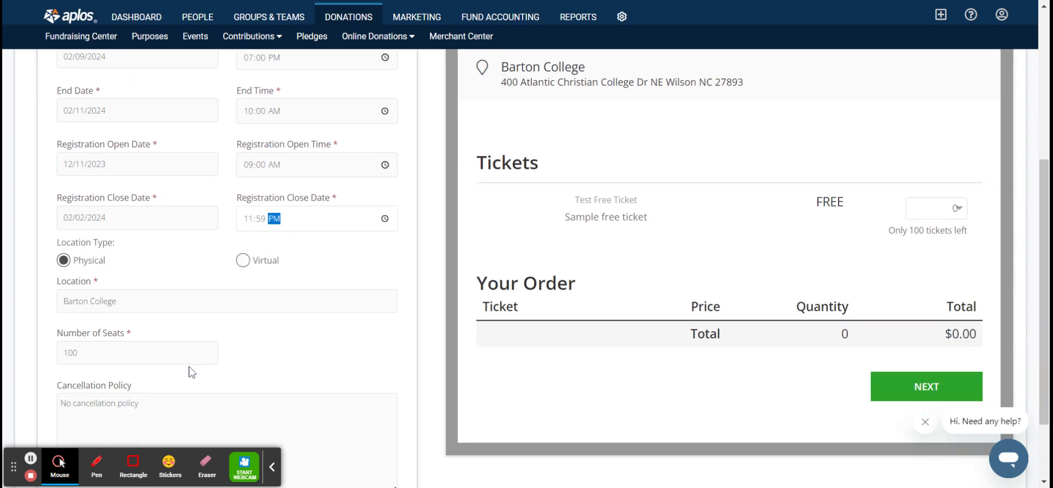
left_click(134, 303)
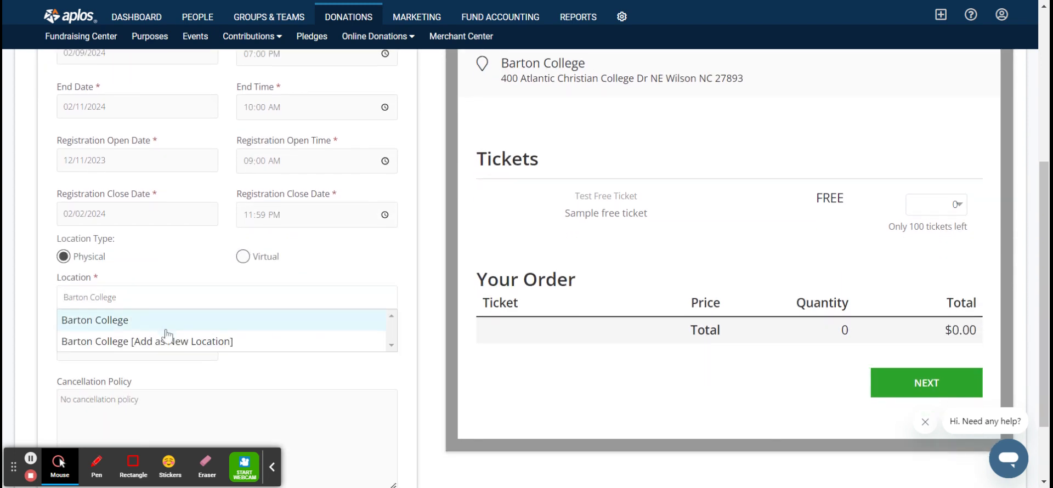
scroll(183, 287, "down", 2)
left_click(393, 254)
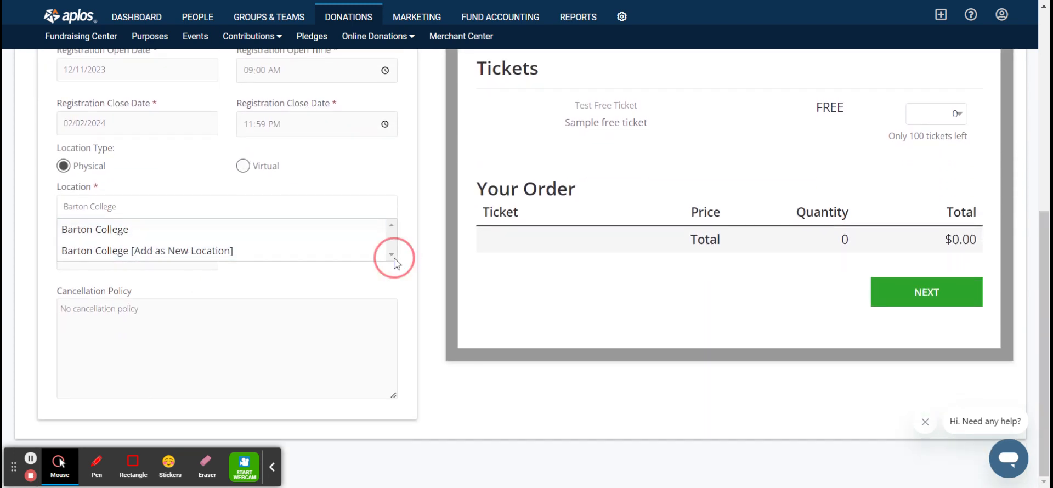
left_click(197, 207)
type("Cam")
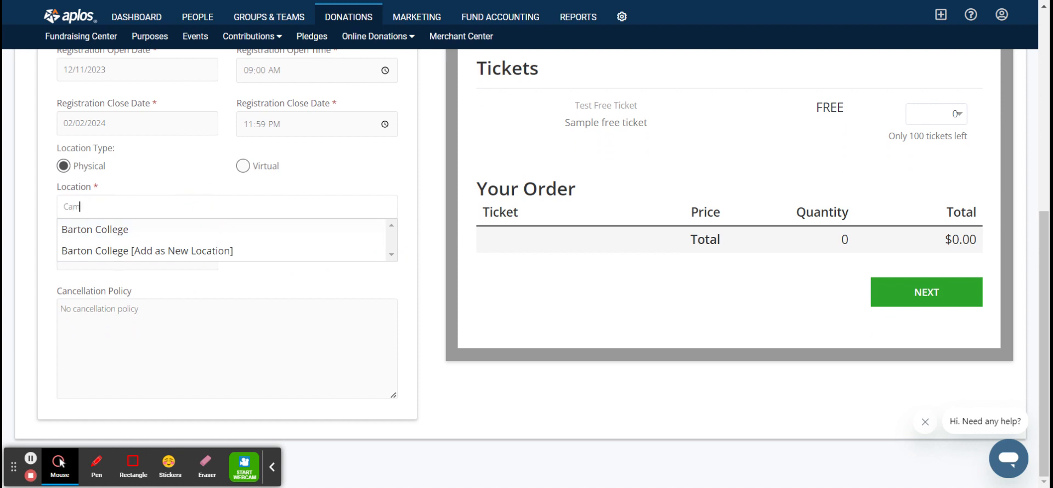
left_click(134, 229)
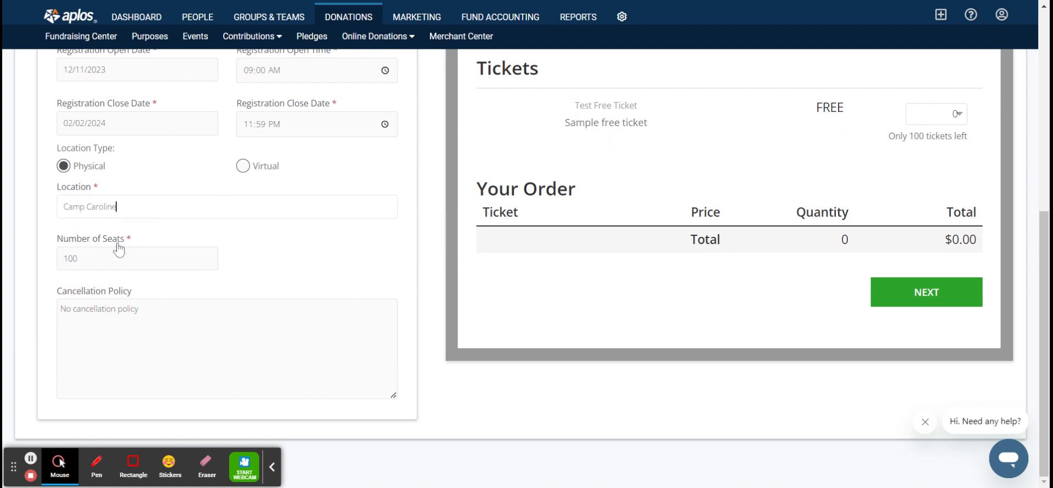
Replace the cancellation policy with text allowing refunds only in extenuating circumstances, less $25 for processing fees and previously purchased materials (food, canteen, etc.).
left_click(110, 253)
scroll(268, 279, "up", 3)
scroll(268, 279, "down", 3)
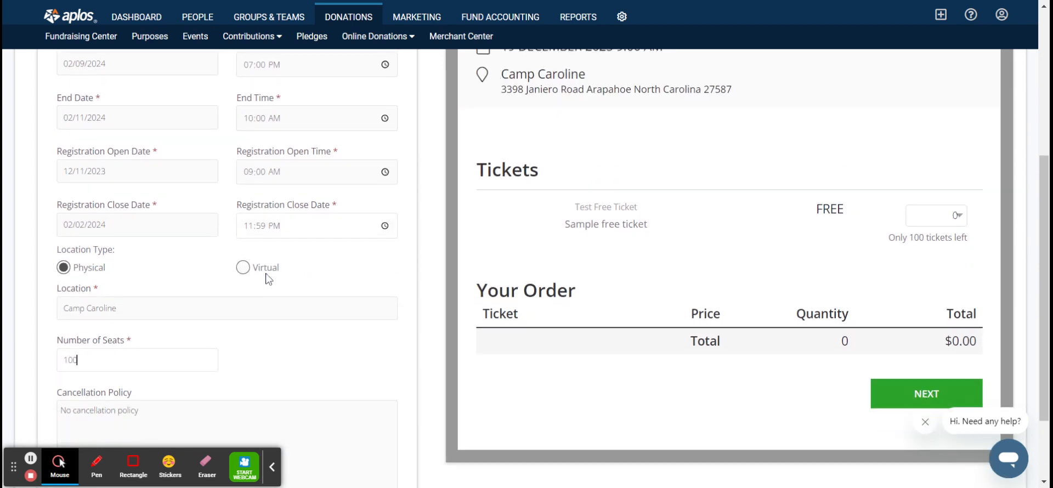
left_click(220, 333)
key("ctrl+a")
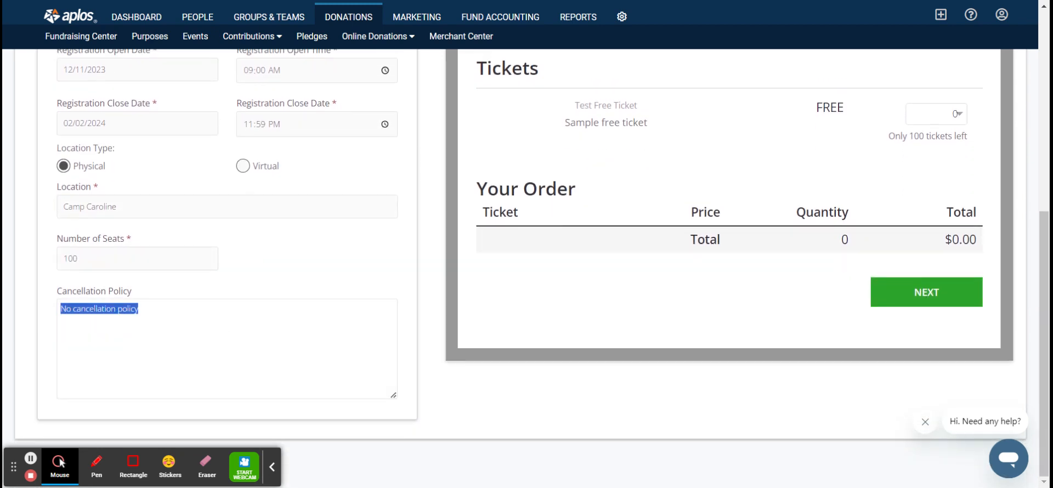
key("BackSpace")
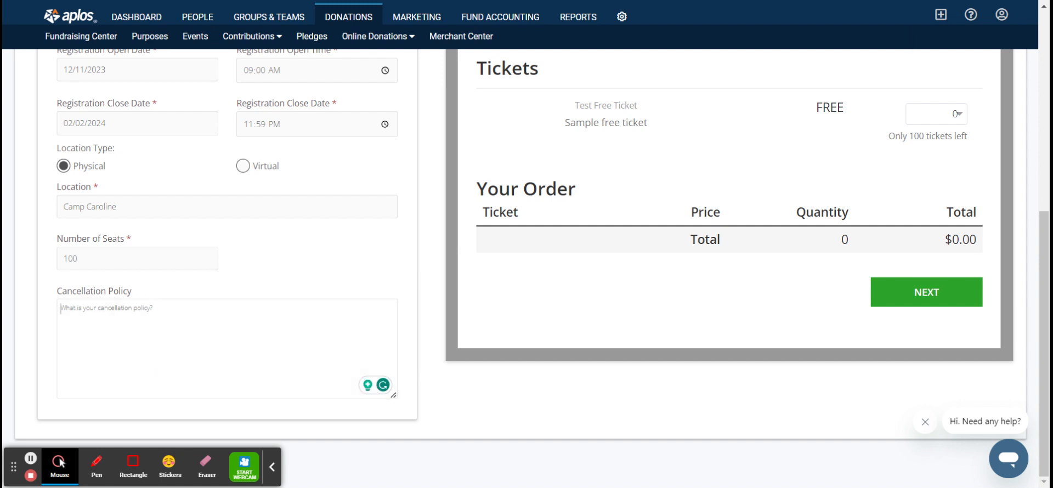
left_click(115, 357)
type("No refunds will be issued unless extenuating circumstances exist. All refunds will be less $25 to account for processing fees and previously purchased materials (food, canteen, etc.) for the trip based on your initial registration.")
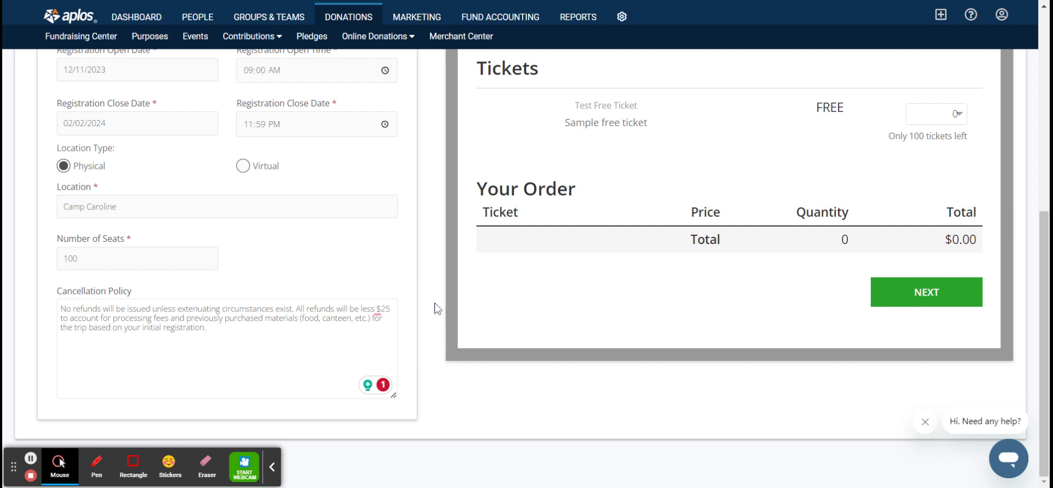
Review the completed event details from top to bottom and save the event.
scroll(435, 309, "up", 3)
scroll(435, 308, "up", 2)
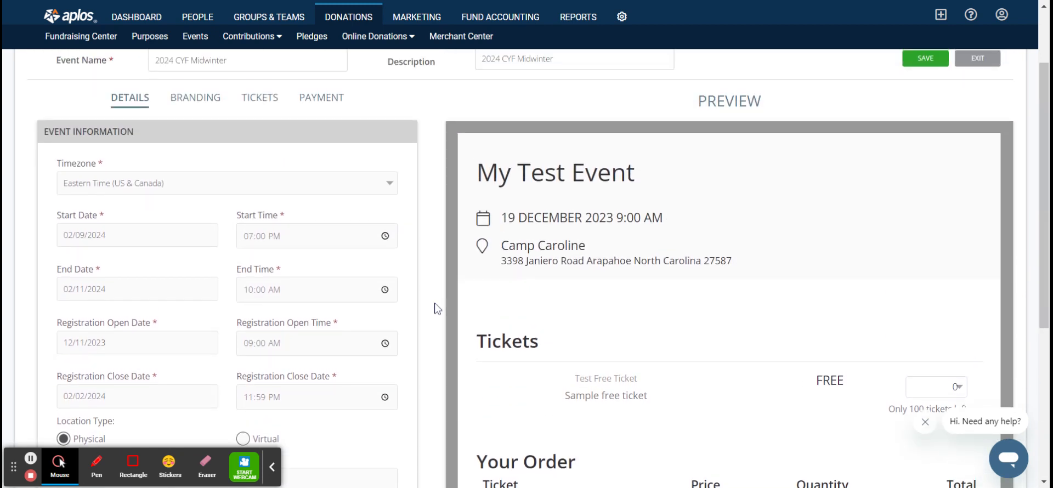
scroll(434, 308, "down", 1)
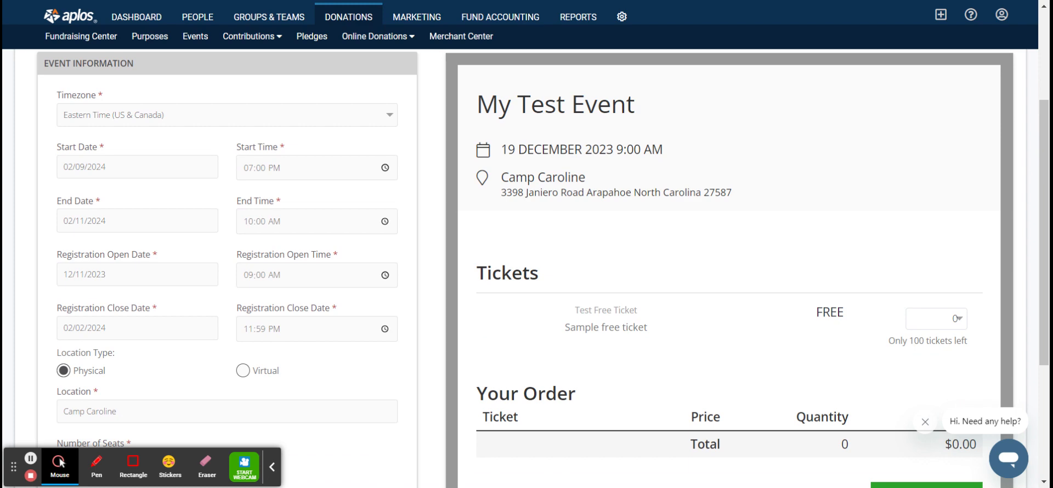
scroll(437, 309, "down", 1)
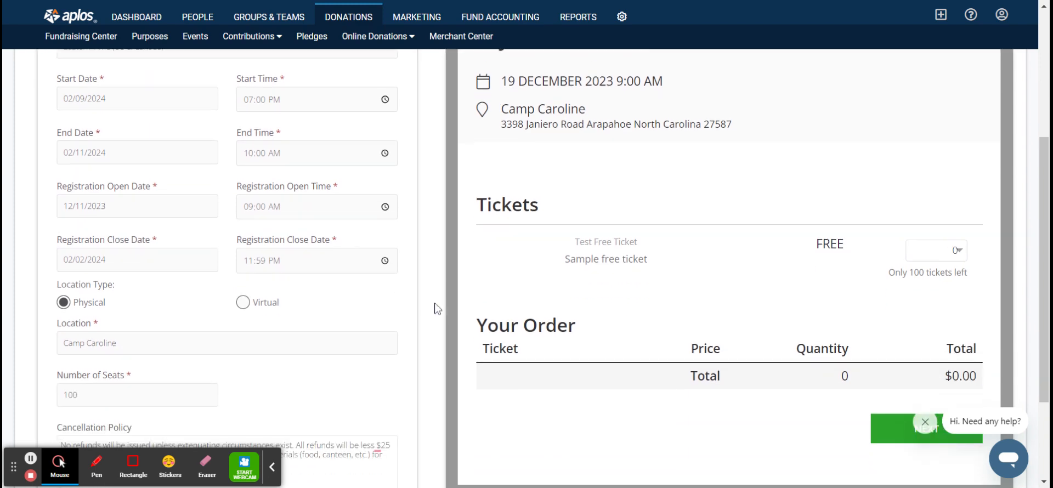
scroll(446, 303, "down", 2)
scroll(441, 291, "up", 5)
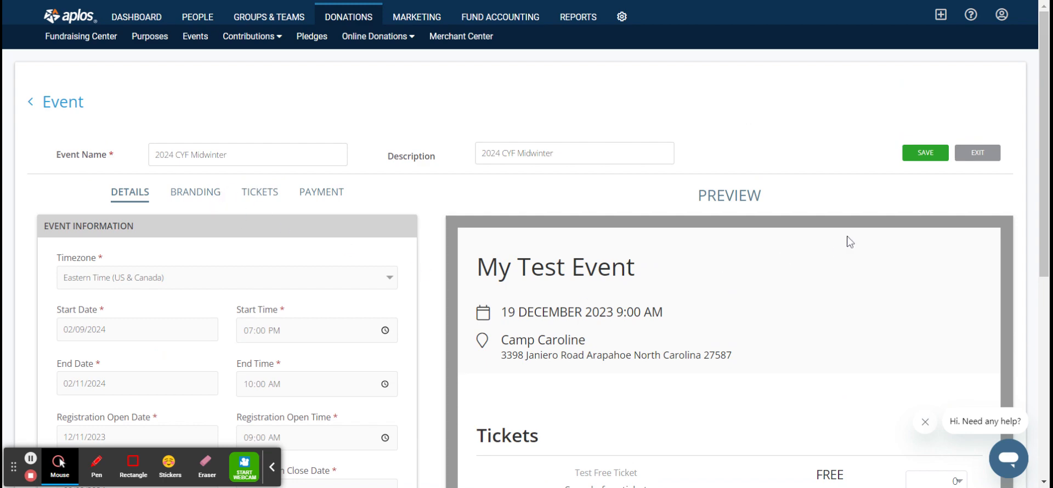
scroll(138, 326, "down", 5)
scroll(796, 246, "up", 5)
left_click(927, 152)
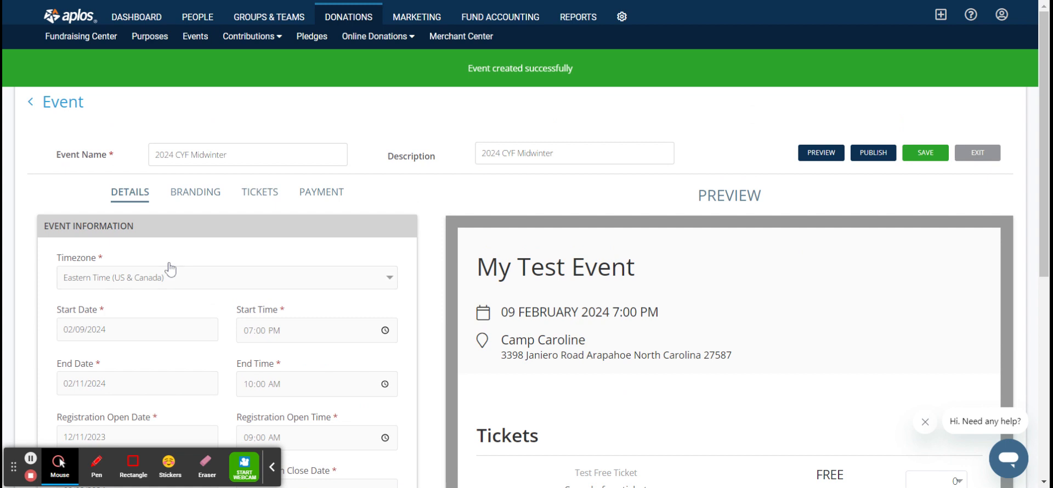
Open the event's branding settings and check the file upload dialog for the banner image.
left_click(194, 197)
left_click(162, 302)
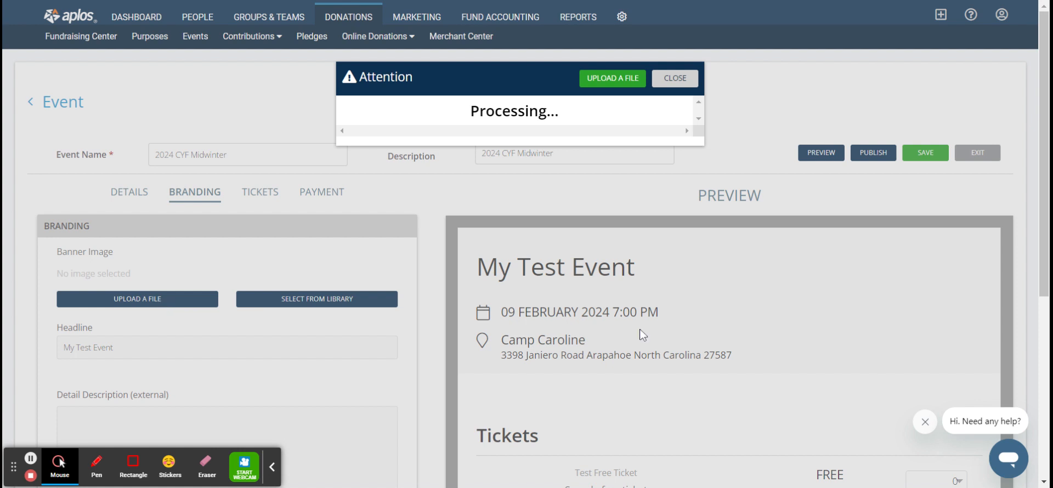
left_click(663, 80)
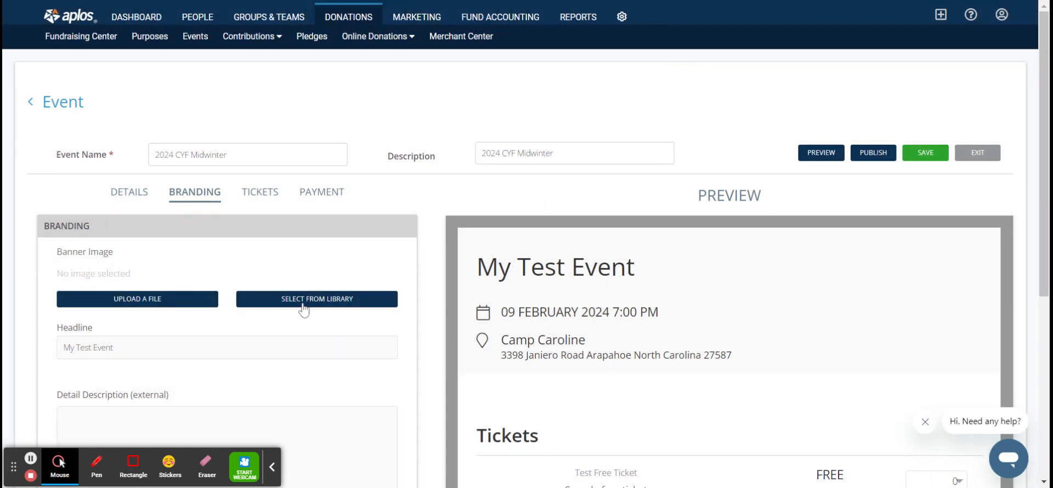
Browse the banner image library and preview the group photo taken outside the Jack and Gladys Lee Building.
left_click(308, 299)
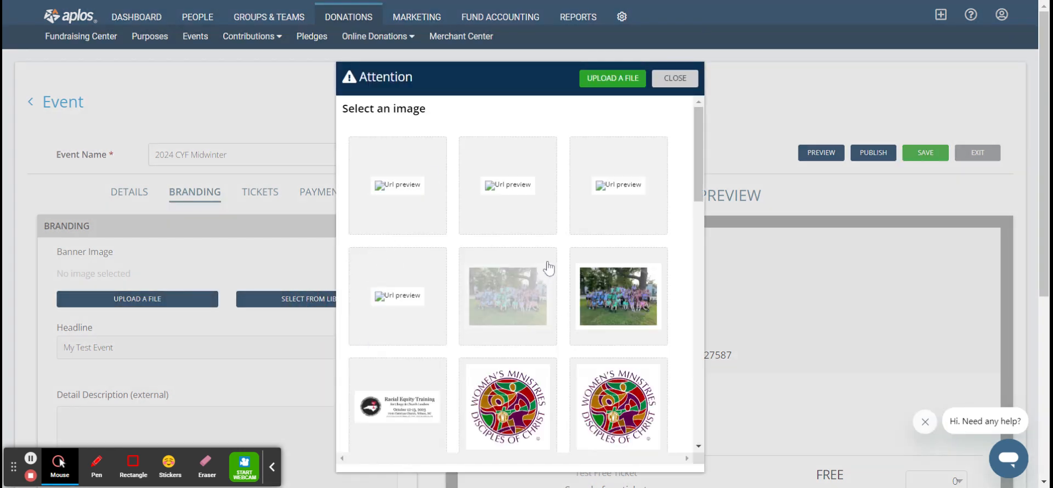
scroll(455, 308, "down", 3)
scroll(572, 225, "down", 2)
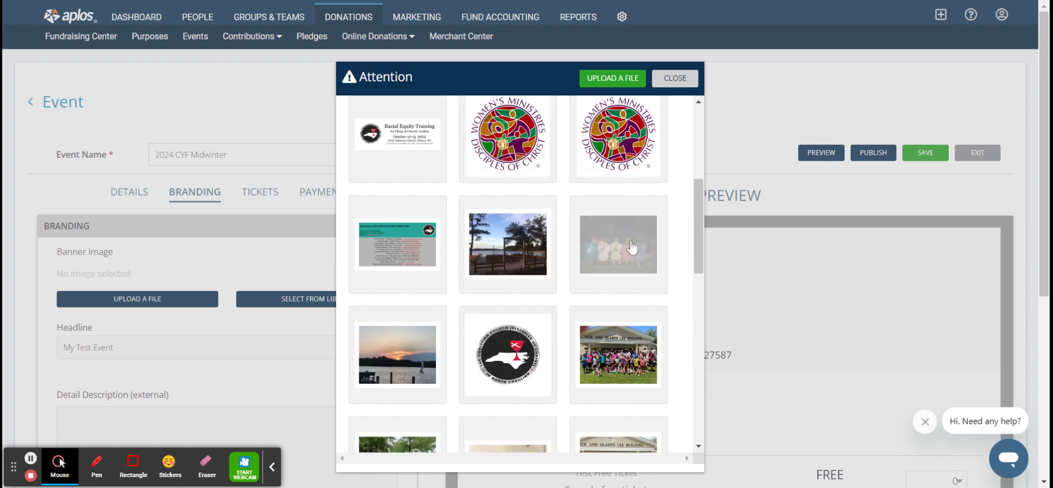
scroll(635, 329, "down", 1)
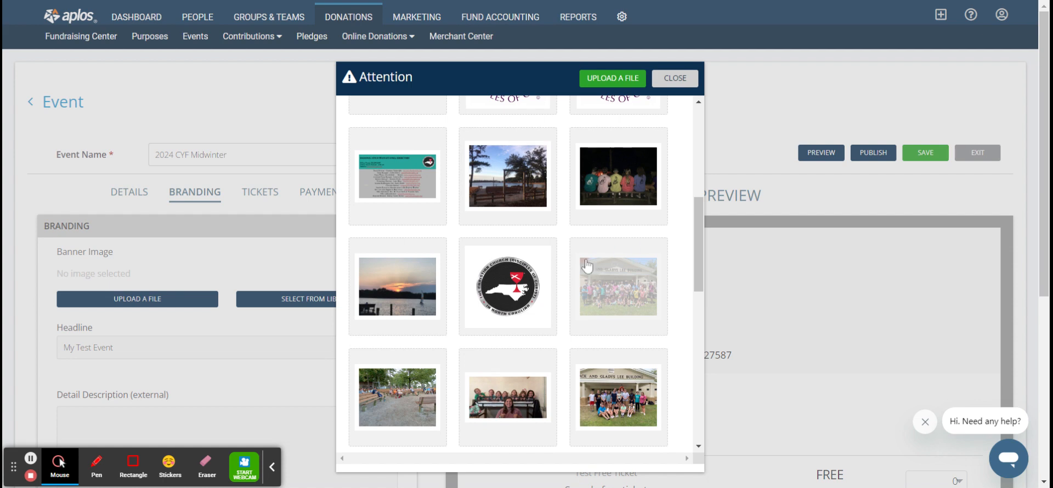
left_click(598, 296)
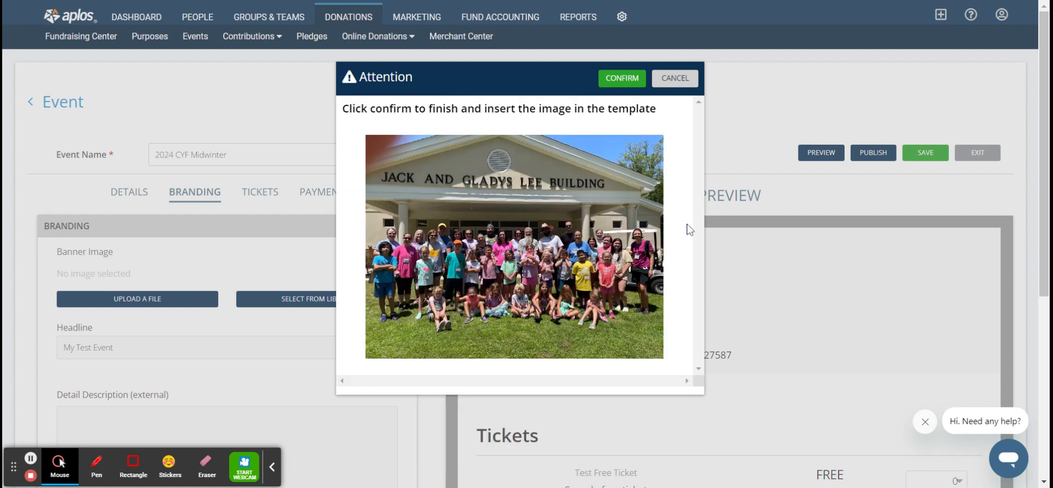
left_click(677, 80)
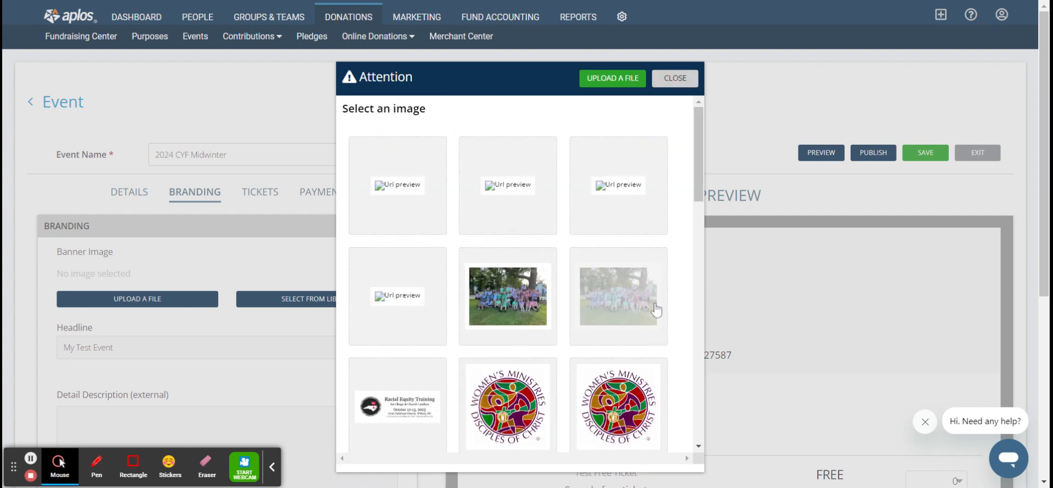
Insert the library's tie-dye group photo under the tree as the banner image and set the headline to 2024 CYF Midwinter.
left_click(624, 300)
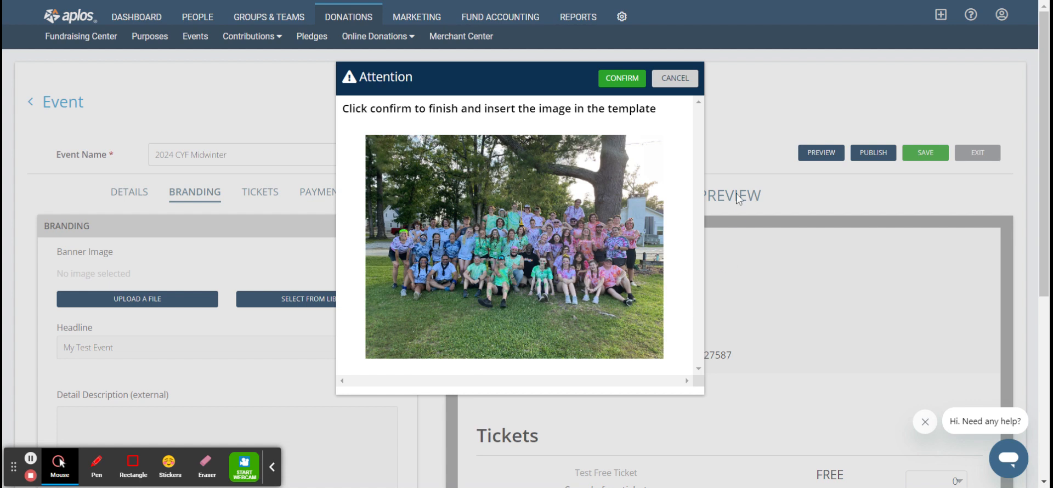
left_click(622, 78)
left_click(185, 355)
triple_click(185, 355)
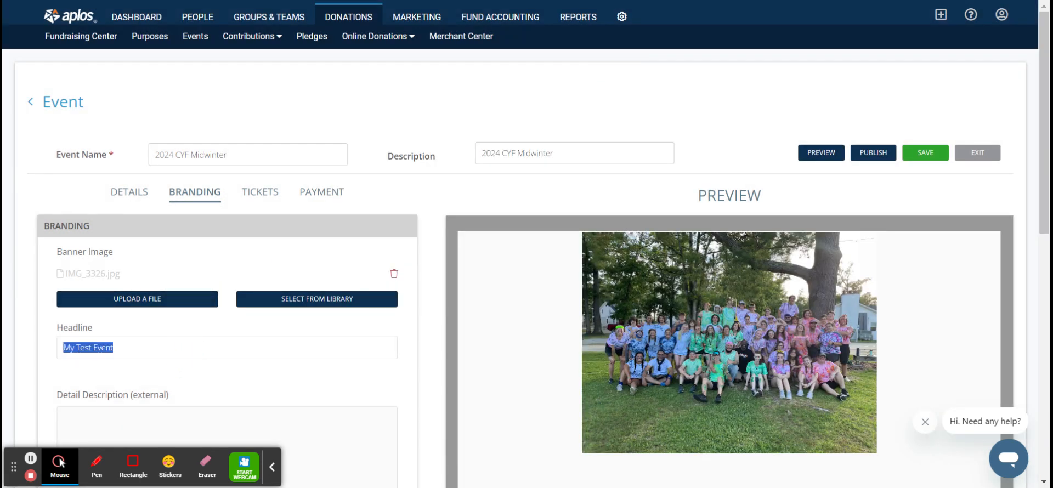
type("2024 CYF")
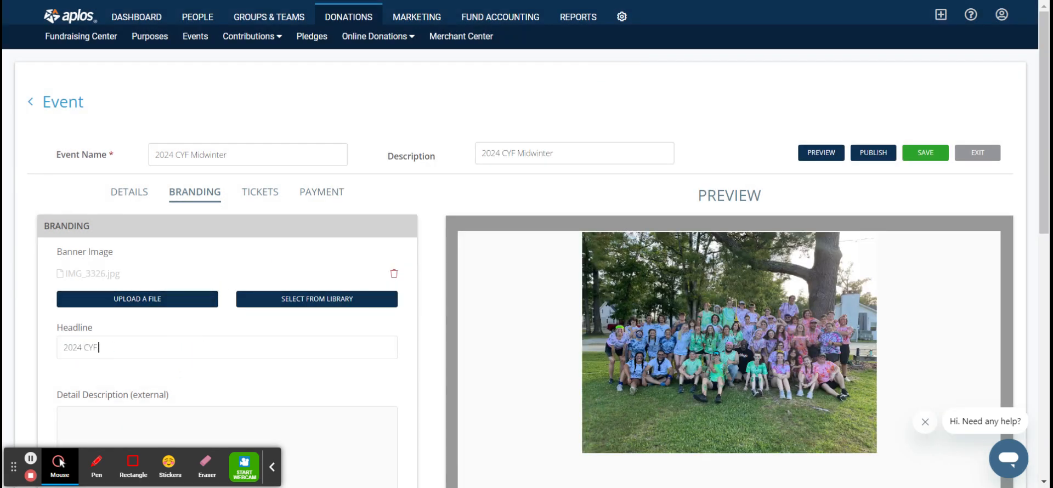
type(" Midwinter")
Paste the prepared Midwinter Youth Retreat text for 9th-12th graders into the external detail description.
scroll(198, 359, "down", 4)
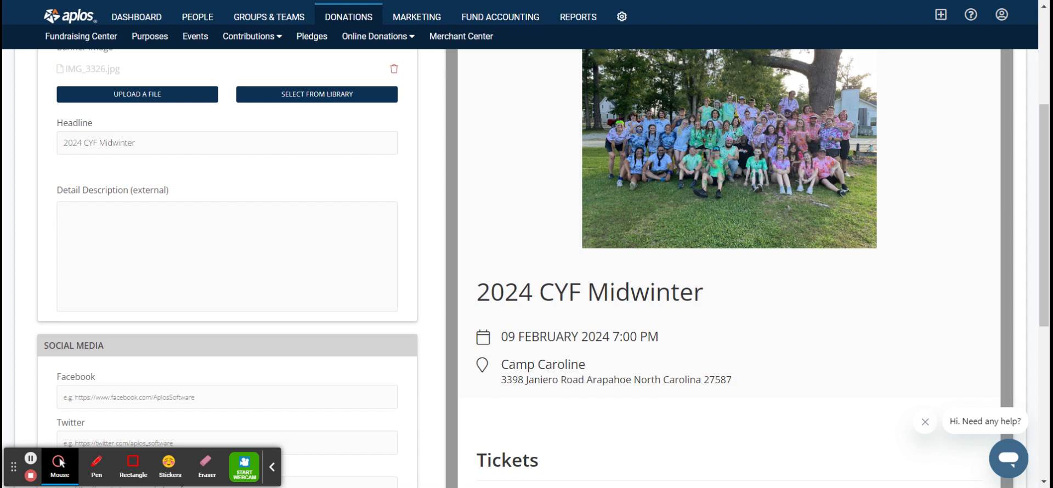
left_click(141, 247)
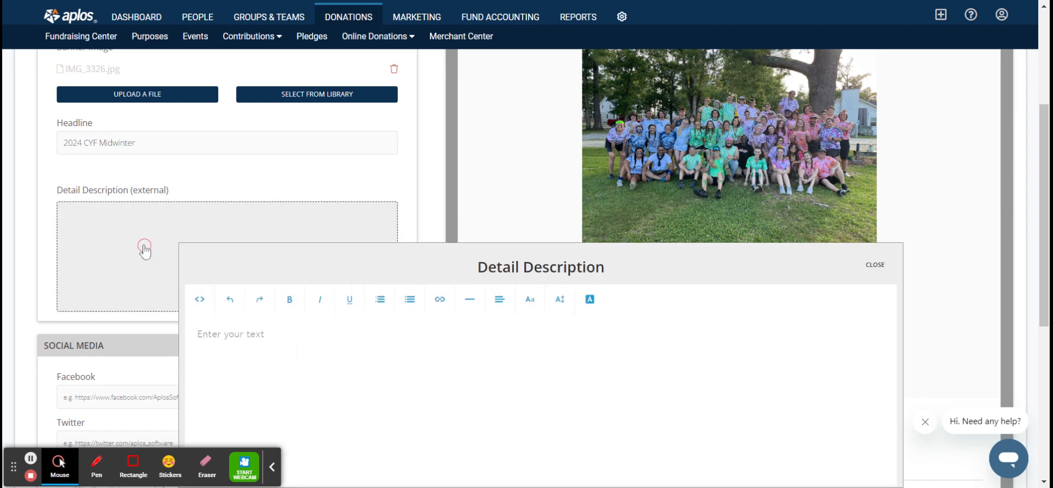
key("ctrl+v")
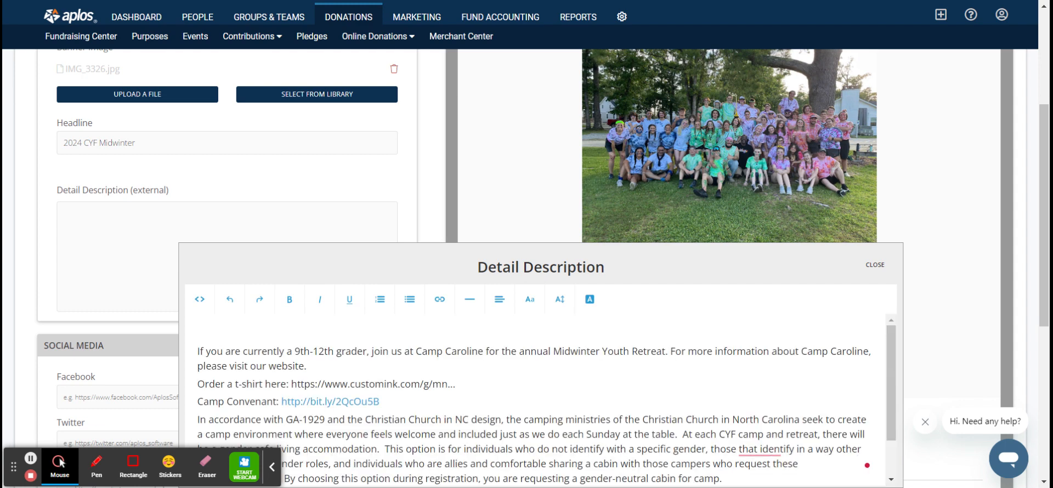
Delete the t-shirt order line from the detail description and add blank lines after the introduction and the Camp Convenant link.
scroll(321, 369, "up", 1)
left_click(321, 369)
key("Return")
left_click(493, 405)
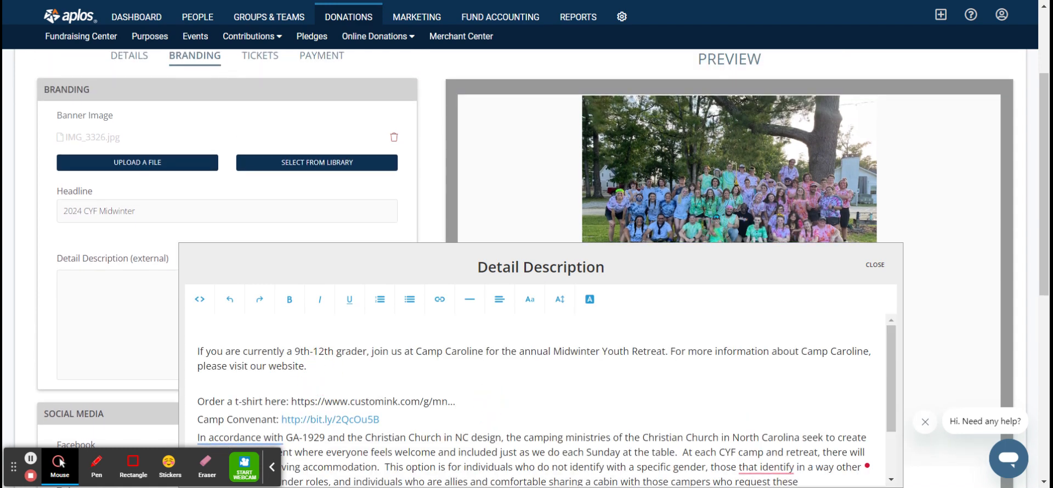
triple_click(289, 405)
key("BackSpace")
left_click(410, 400)
key("Return")
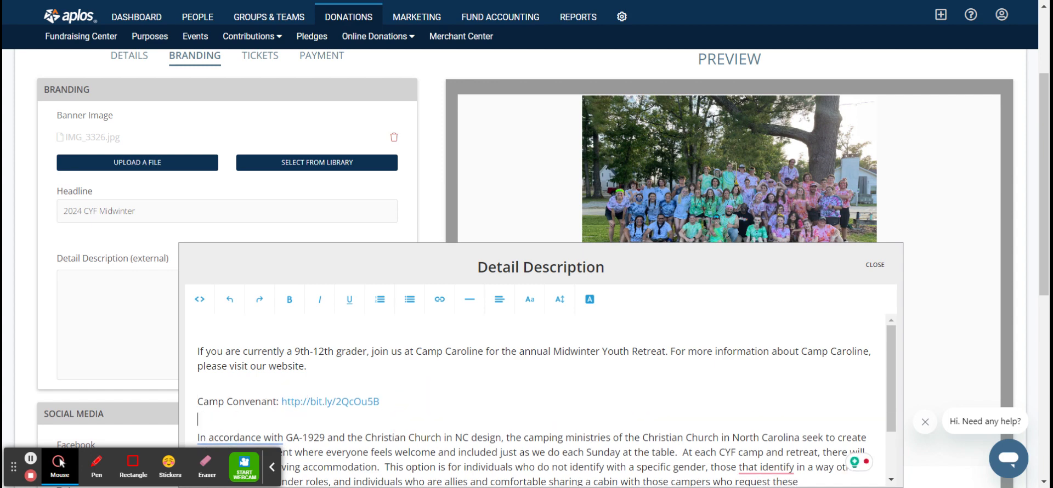
Add a blank line before the photo permission paragraph and close the detail description editor.
scroll(410, 400, "down", 4)
scroll(410, 400, "down", 1)
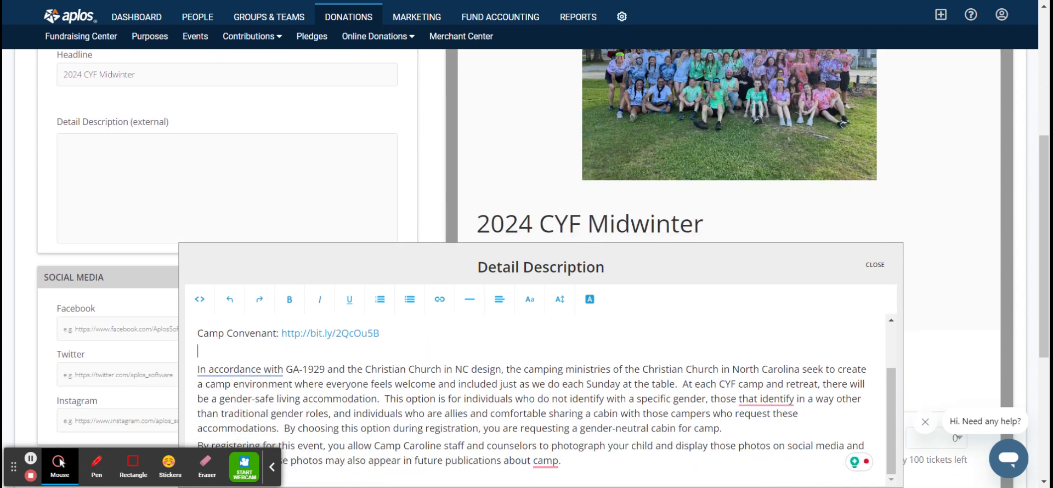
left_click(778, 428)
key("Return")
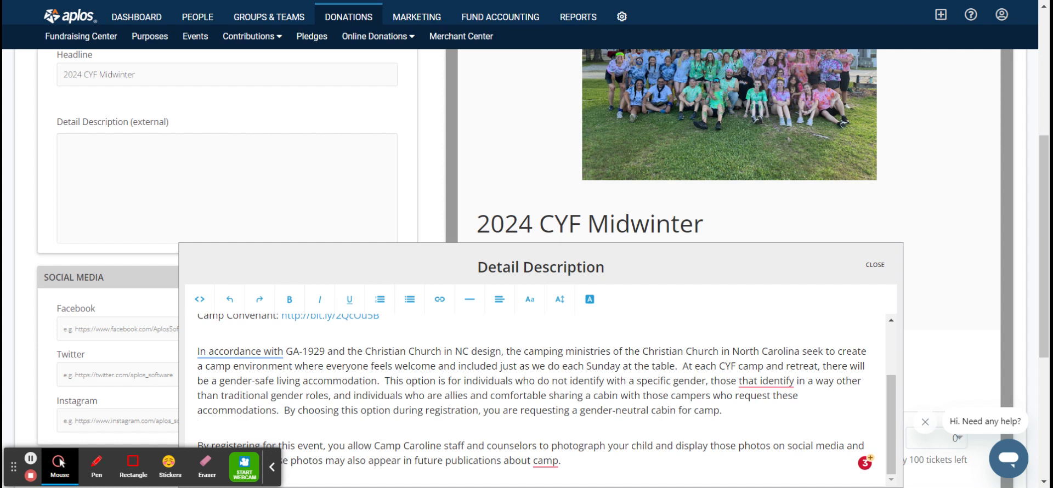
scroll(680, 137, "down", 1)
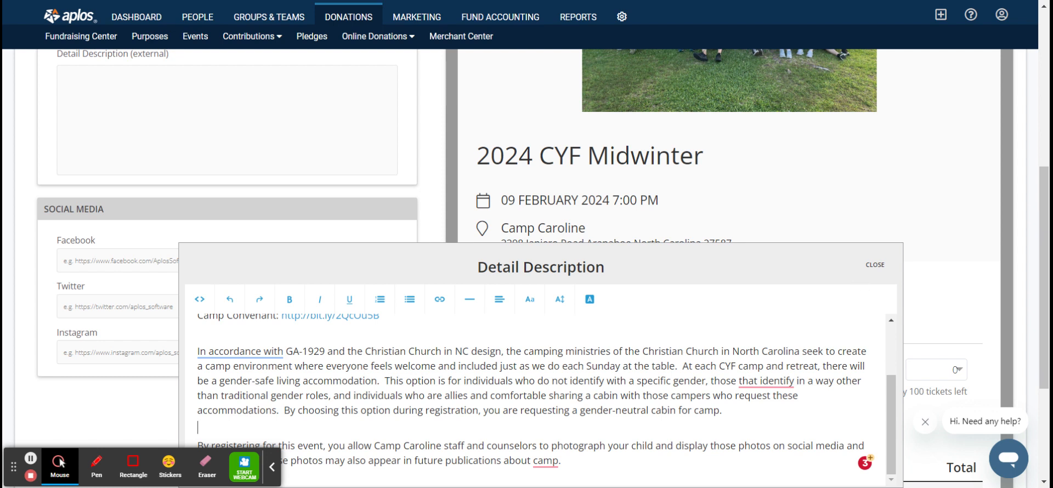
left_click_drag(1015, 222, 996, 402)
left_click_drag(1044, 278, 1044, 367)
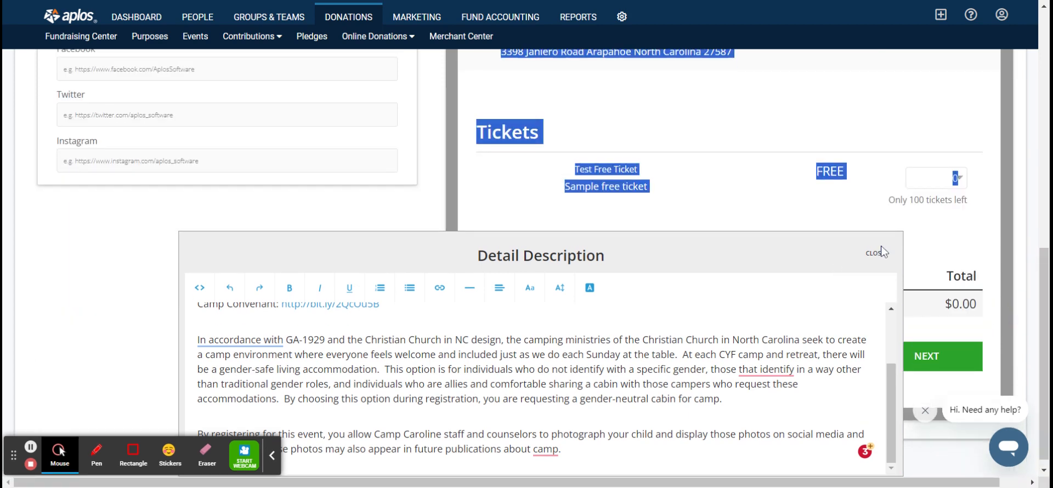
left_click(877, 253)
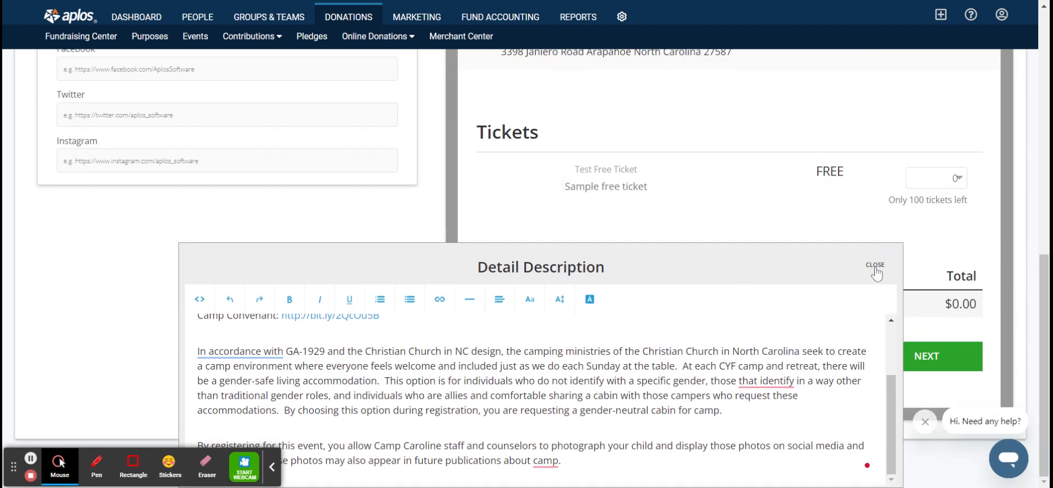
left_click(875, 265)
scroll(297, 319, "up", 5)
scroll(738, 258, "down", 5)
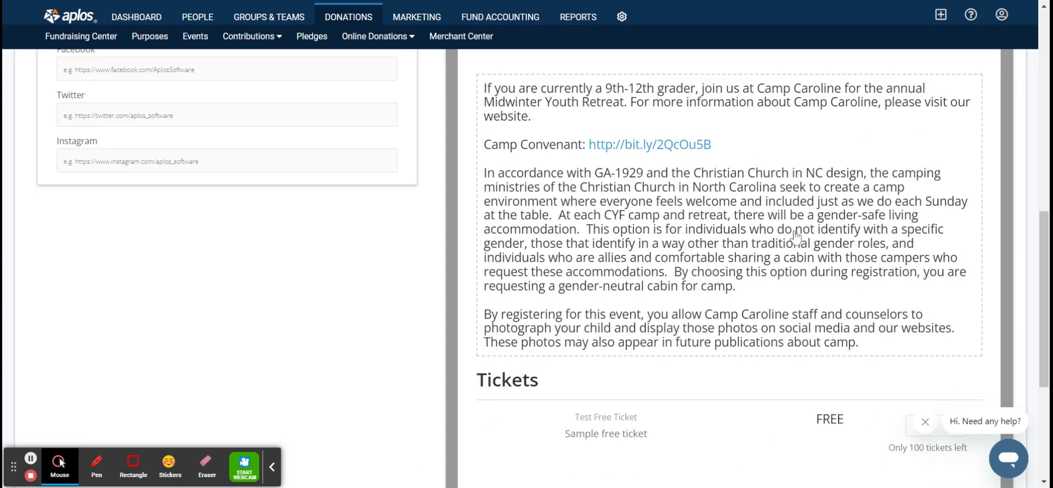
scroll(279, 253, "up", 6)
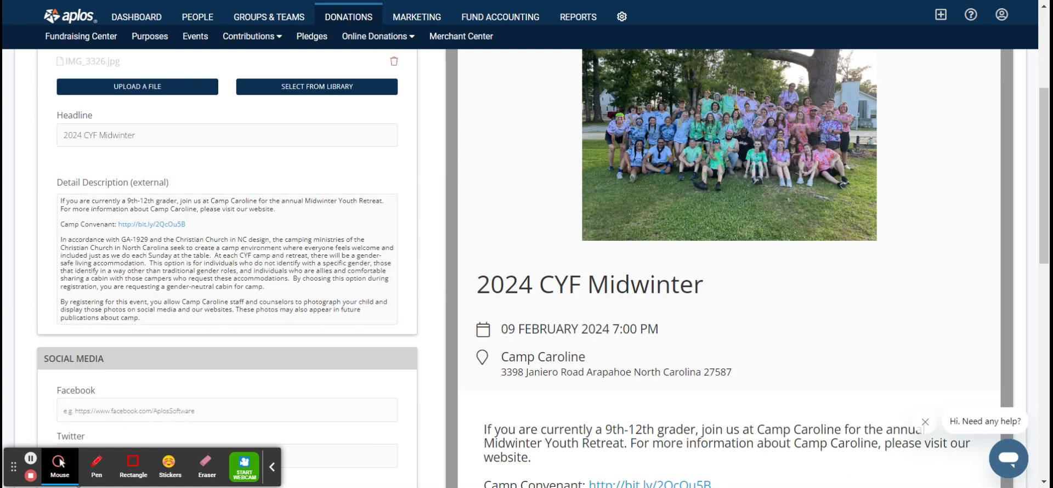
left_click(157, 411)
type("https://www.facebook.com/CampCarolineNC/")
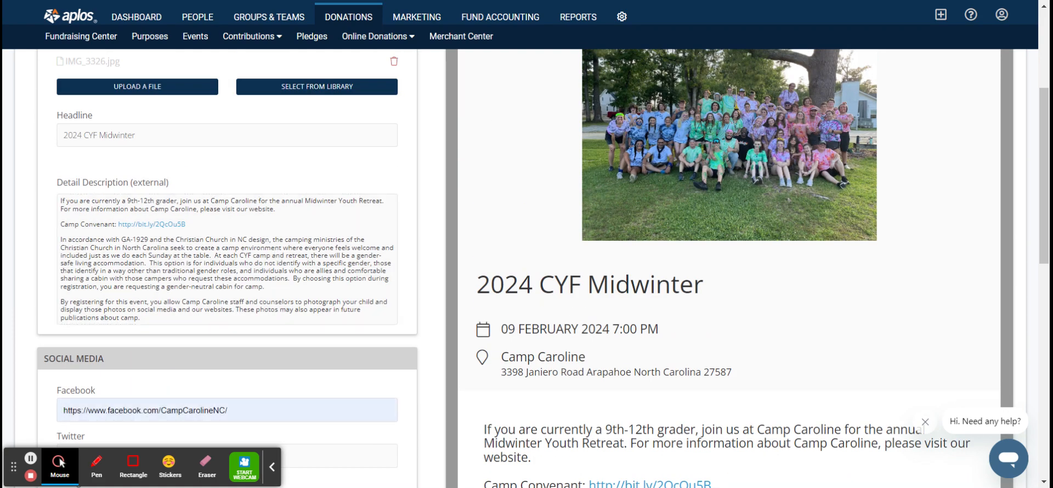
scroll(200, 319, "down", 1)
scroll(201, 319, "down", 3)
left_click(159, 366)
type("https://www.instagram.com/campcarolinenc/")
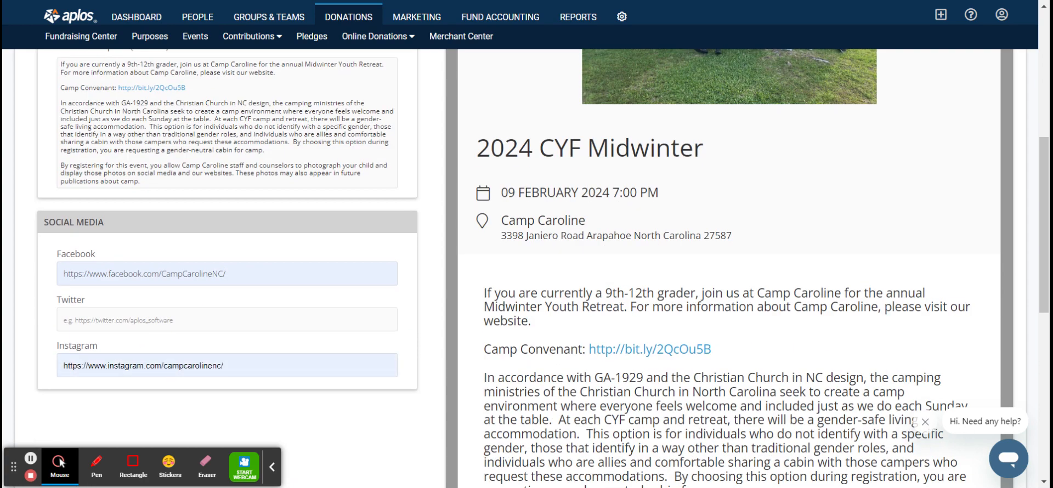
Save the event with its completed branding settings.
scroll(282, 235, "up", 5)
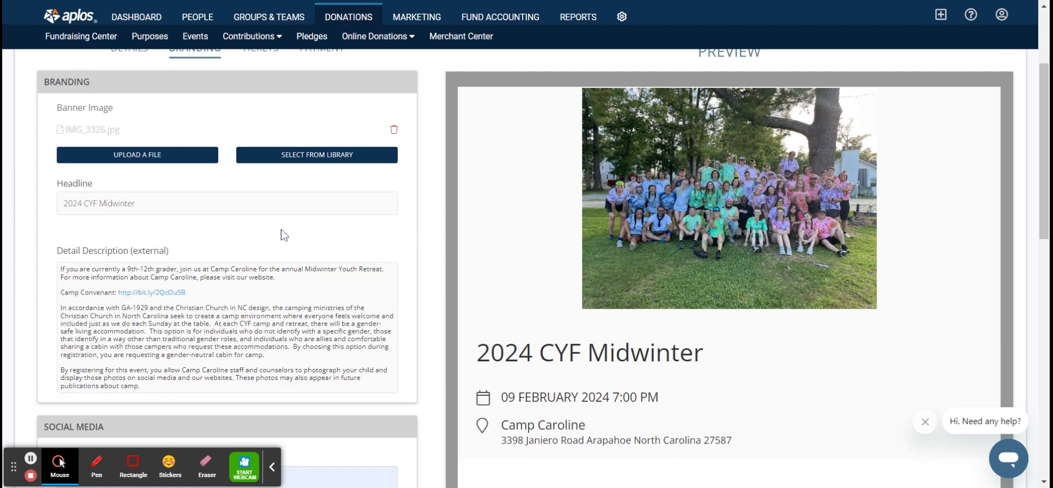
scroll(287, 235, "up", 3)
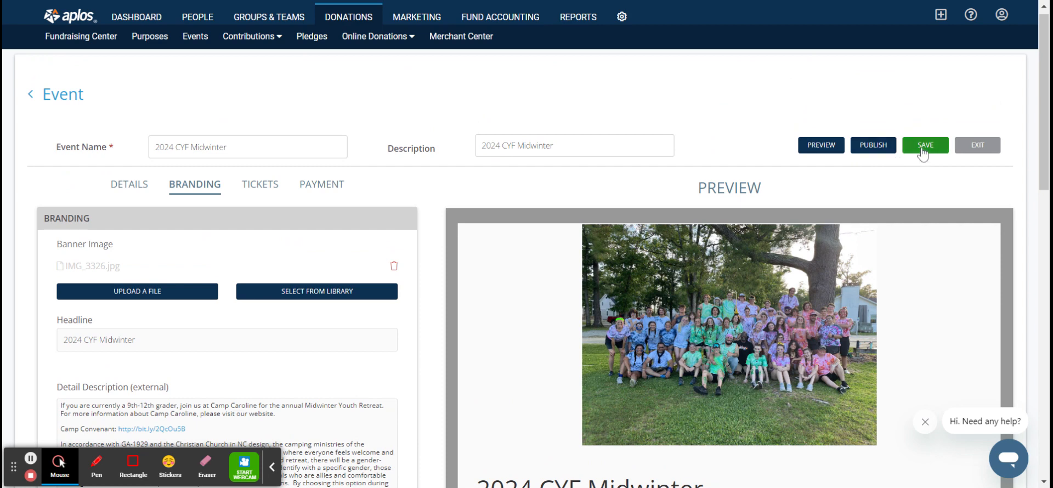
left_click(925, 147)
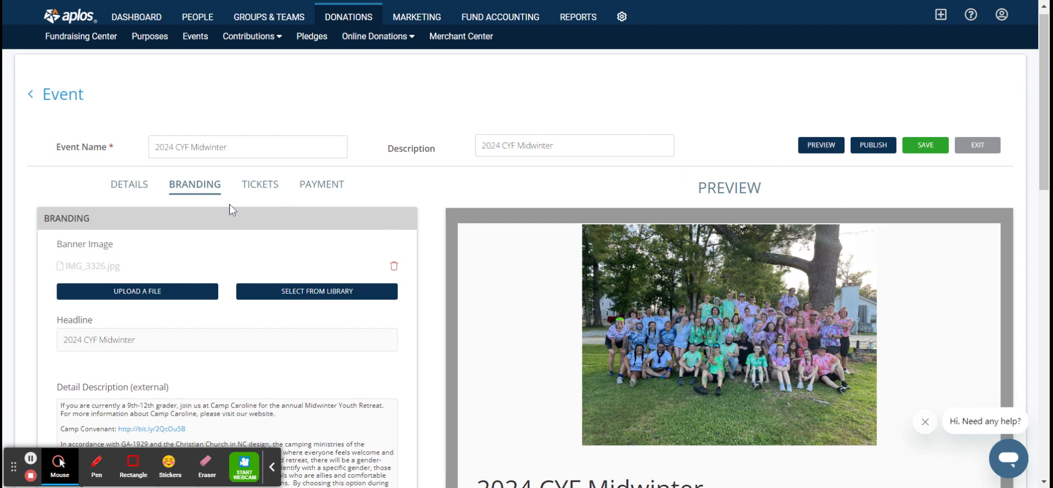
Start a new paid ticket for the event and name it Camper Information.
left_click(270, 189)
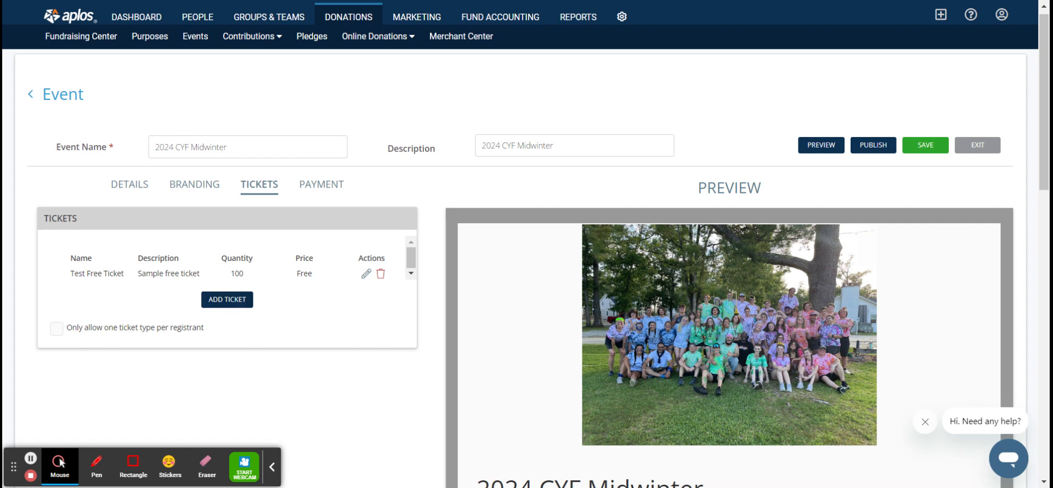
left_click(227, 299)
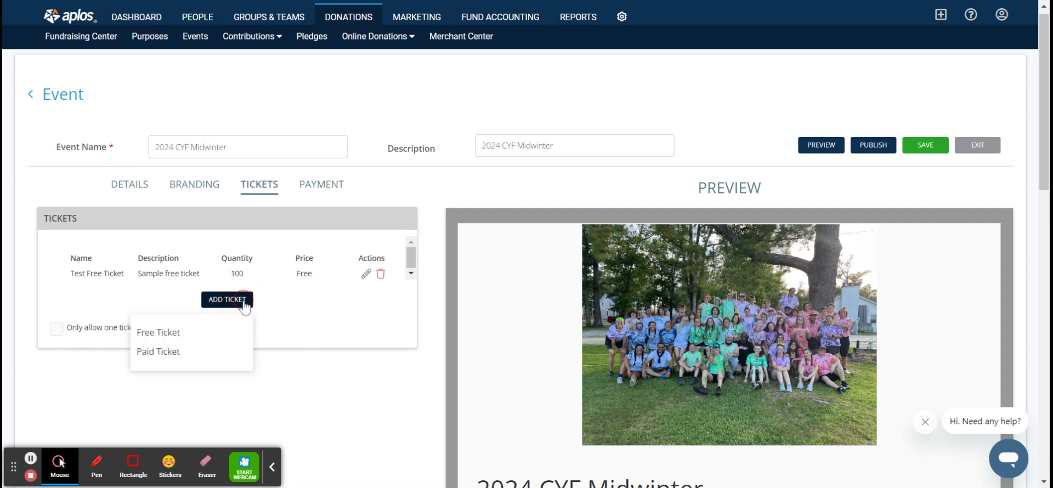
left_click(159, 352)
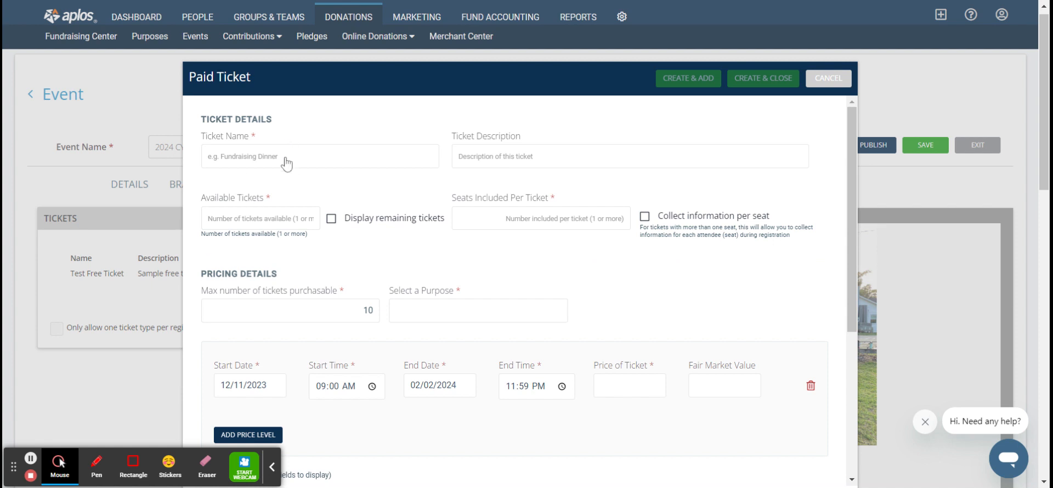
left_click(286, 164)
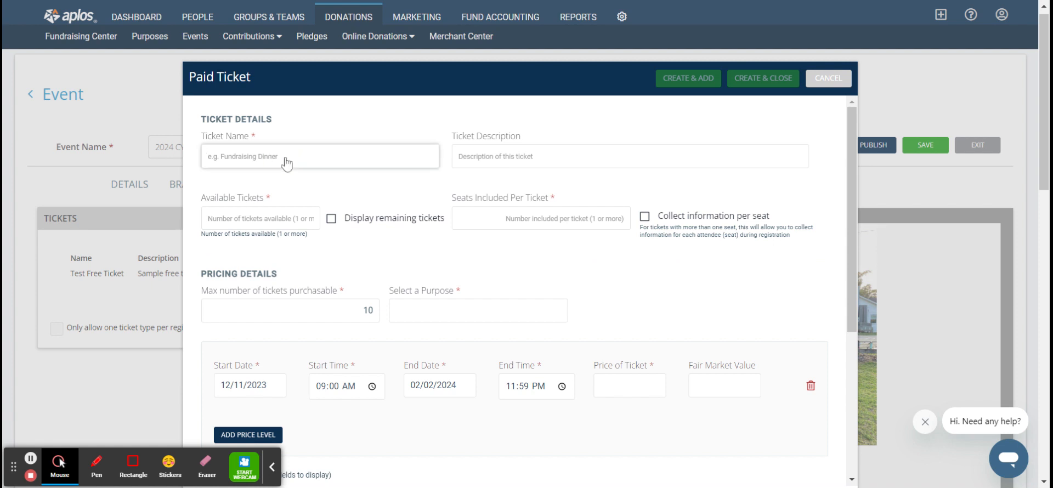
type("Camp")
left_click(303, 175)
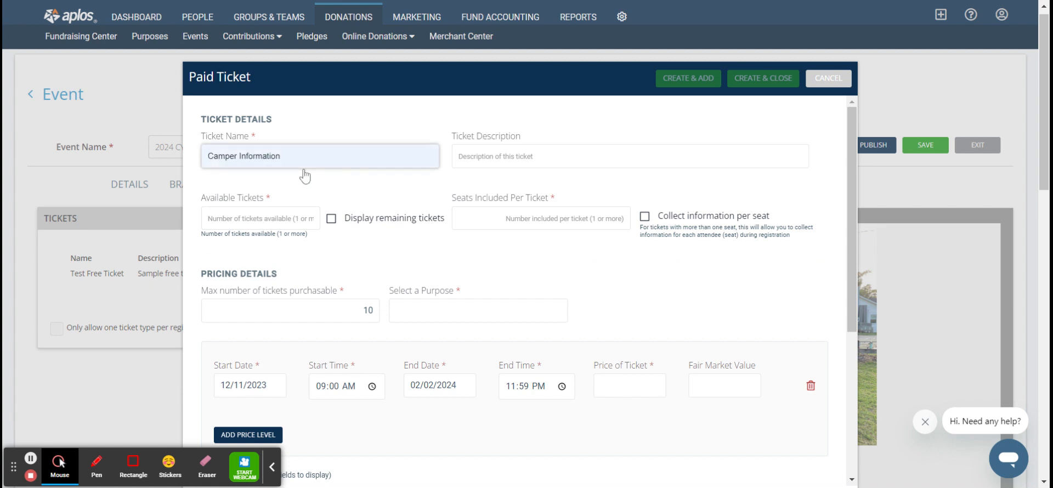
Set the paid ticket's available tickets to 100 and the seats included per ticket to 1, leaving its description blank.
left_click(524, 159)
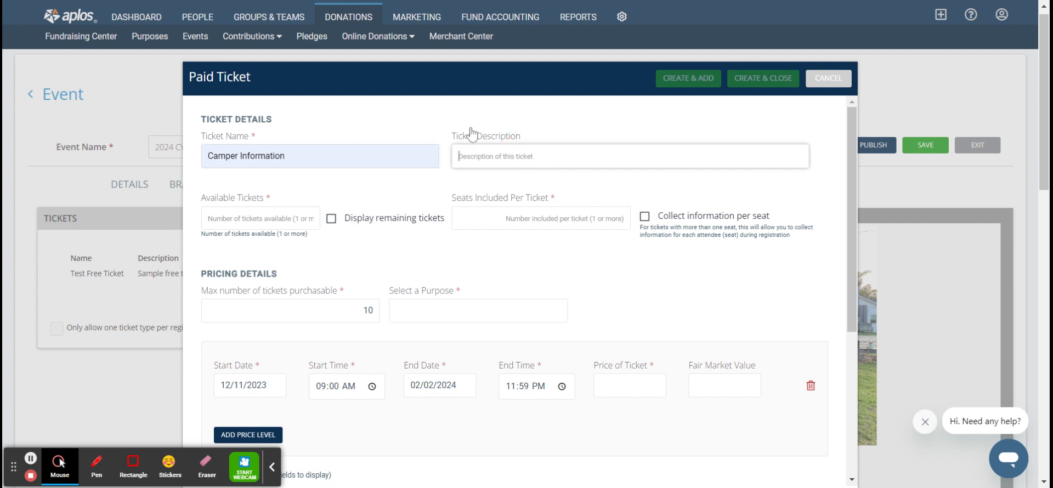
left_click(438, 125)
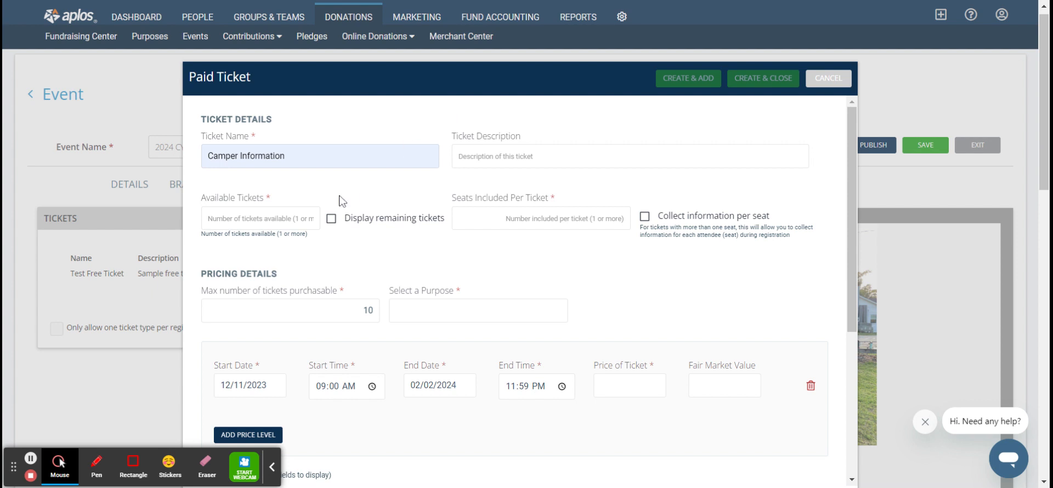
left_click(299, 222)
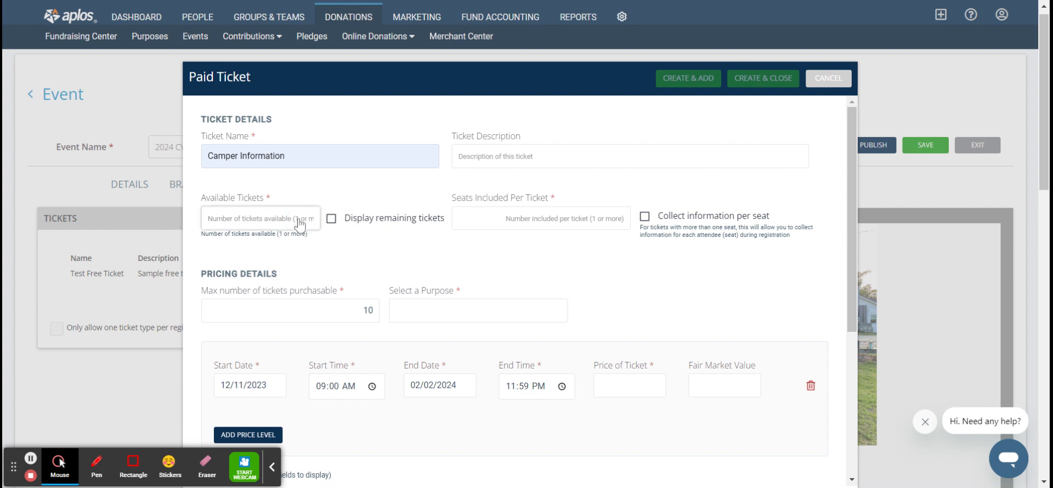
type("100")
left_click(506, 224)
type("1")
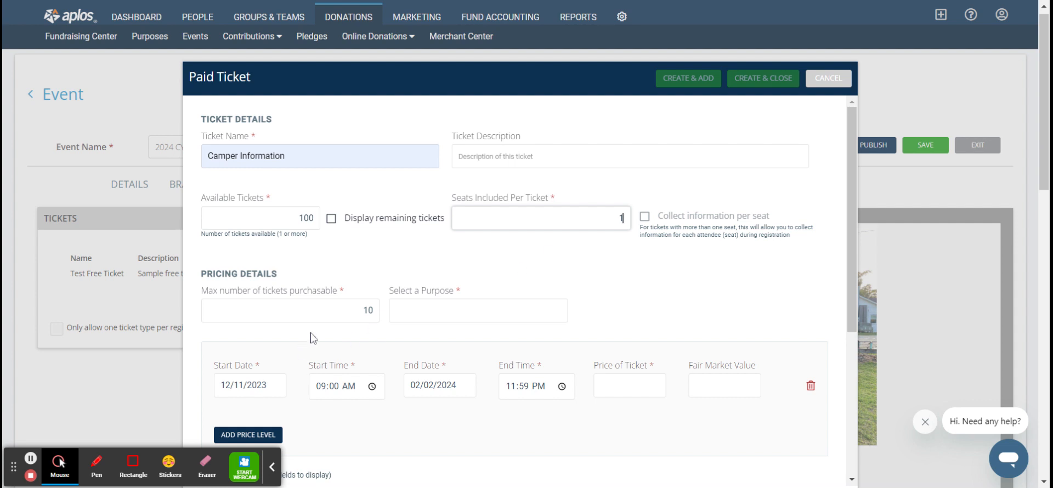
scroll(328, 302, "down", 1)
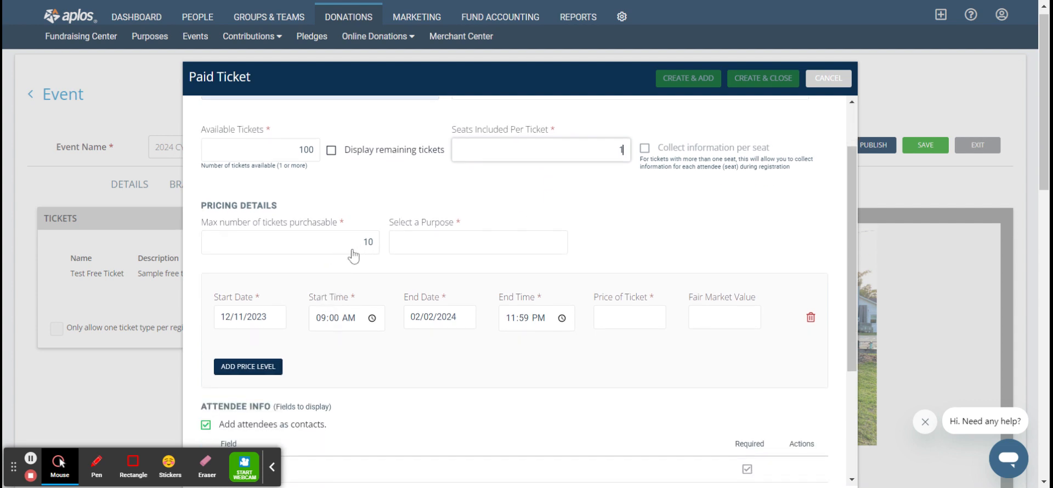
Set the paid ticket's purpose to CYF Retreats.
left_click(426, 248)
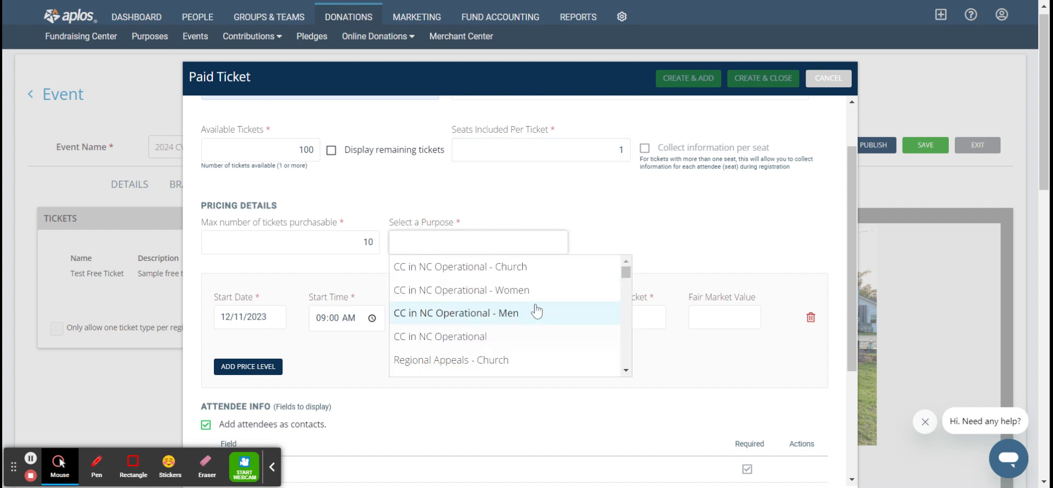
scroll(535, 310, "down", 4)
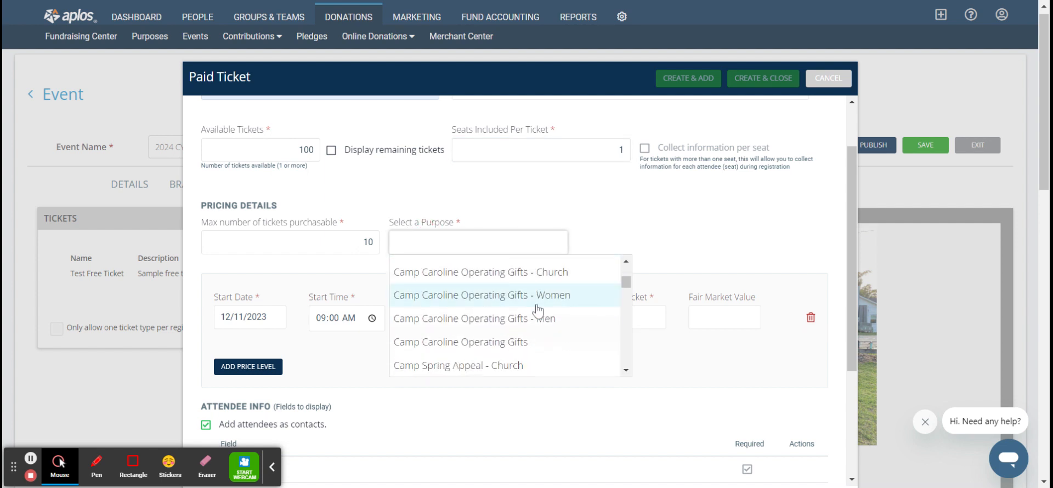
scroll(525, 305, "down", 8)
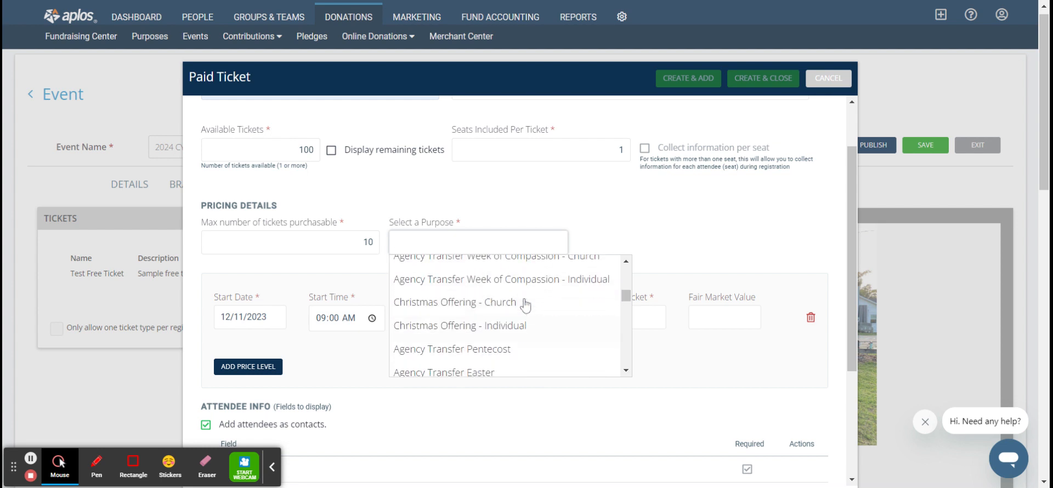
scroll(525, 305, "down", 8)
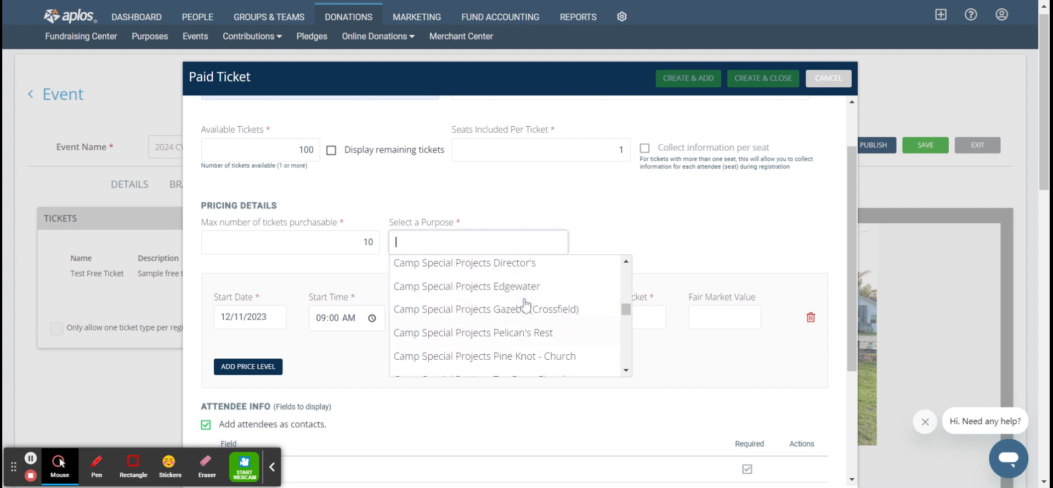
scroll(525, 305, "down", 8)
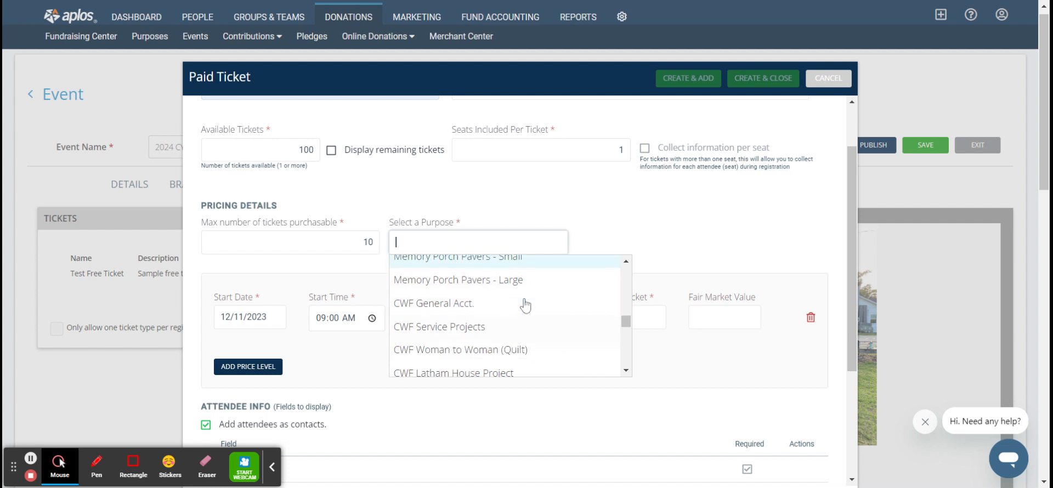
scroll(525, 305, "down", 8)
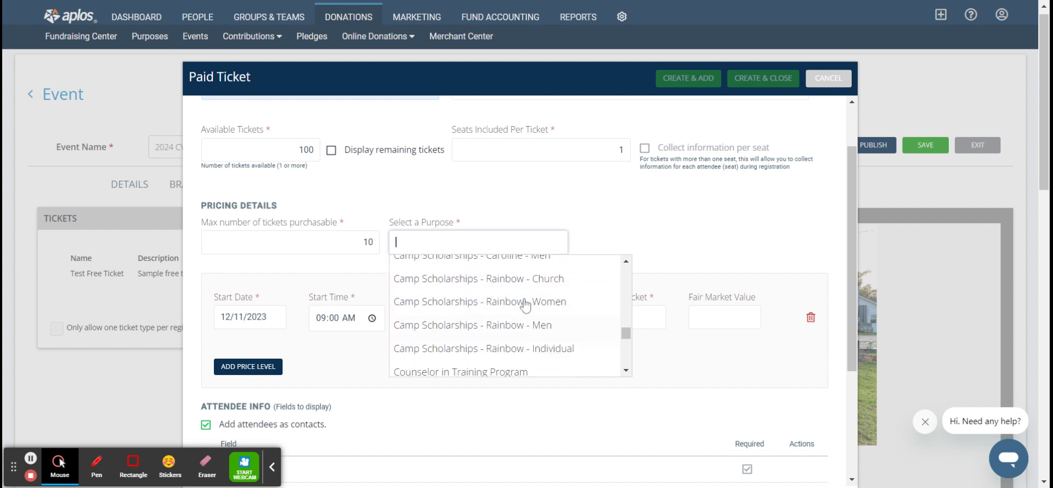
scroll(526, 305, "down", 6)
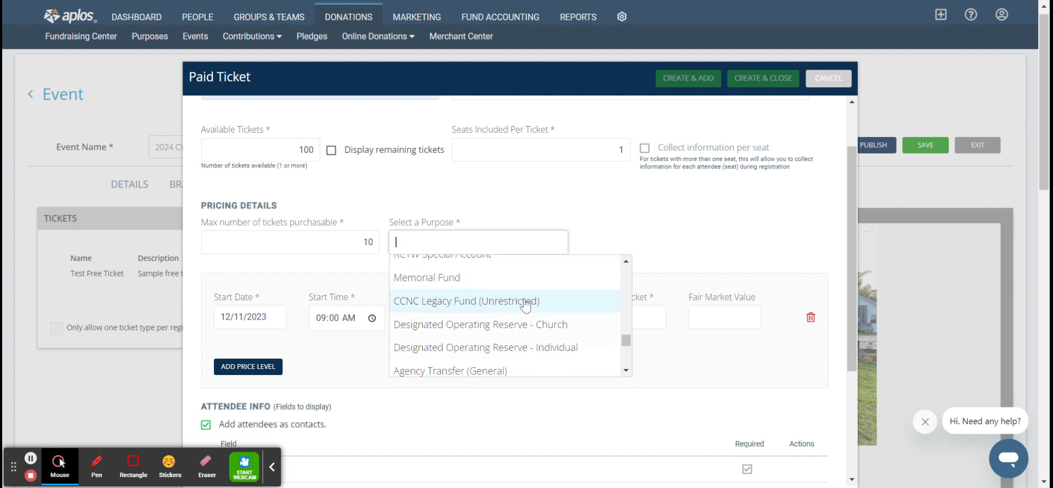
scroll(526, 305, "down", 1)
left_click(448, 280)
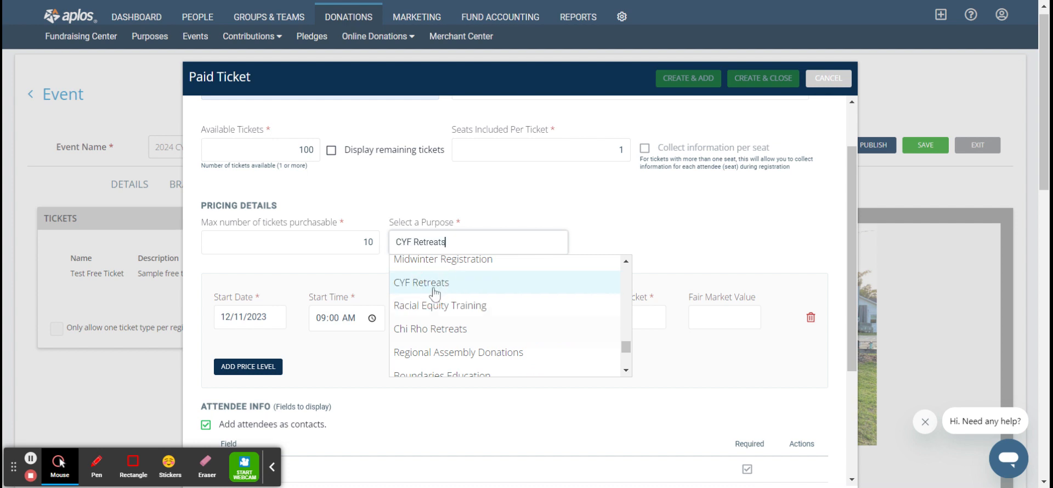
left_click(651, 205)
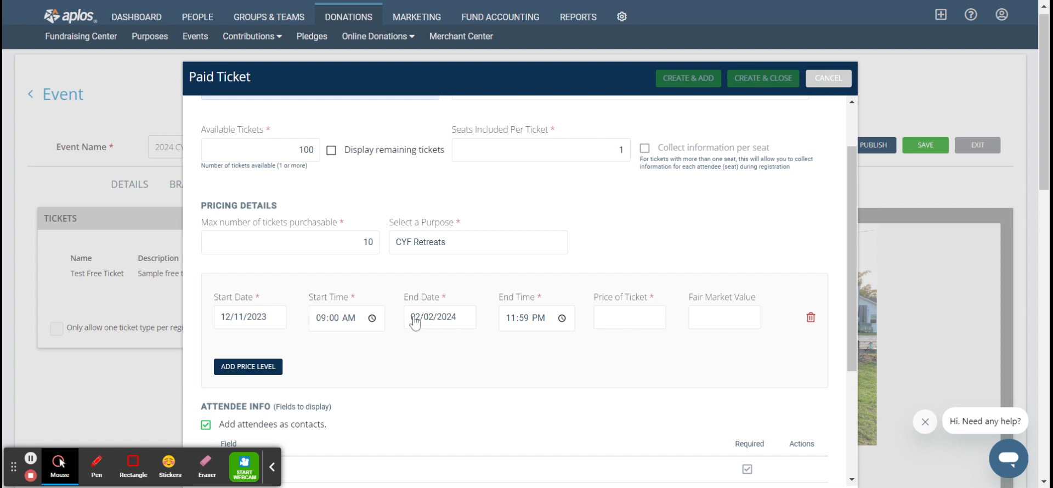
Set the ticket's price to 95.00 and its fair market value to 95.00.
left_click(631, 321)
type("95")
left_click(718, 324)
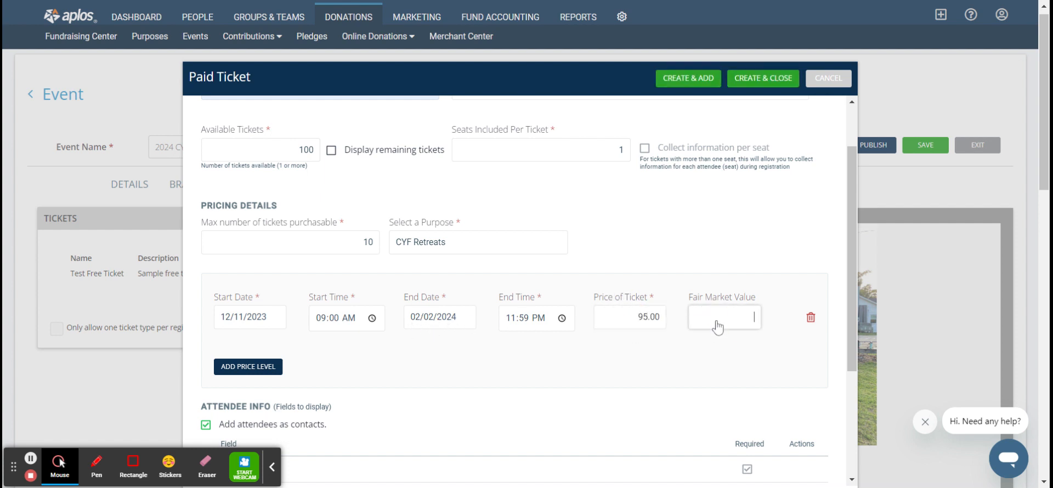
type("95")
left_click(812, 255)
scroll(546, 236, "down", 1)
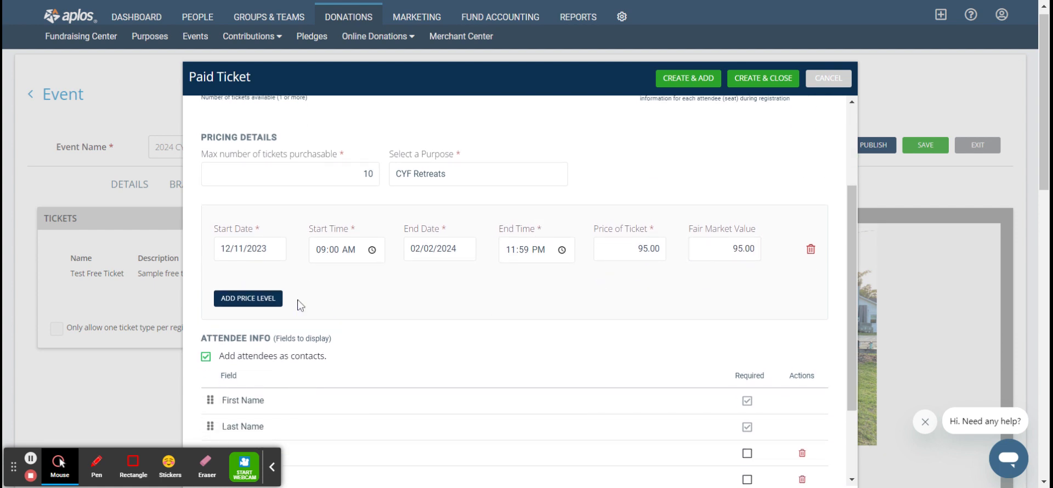
scroll(300, 305, "up", 2)
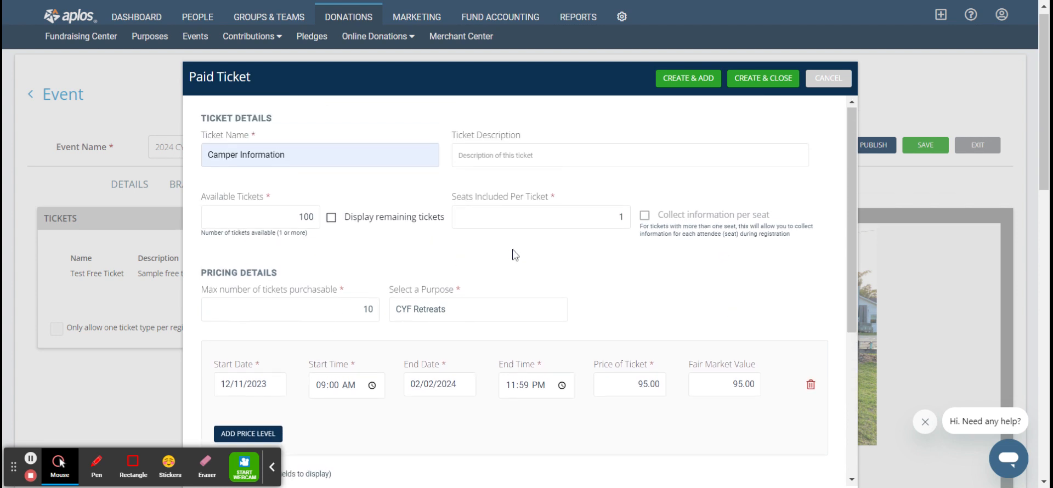
scroll(514, 254, "down", 1)
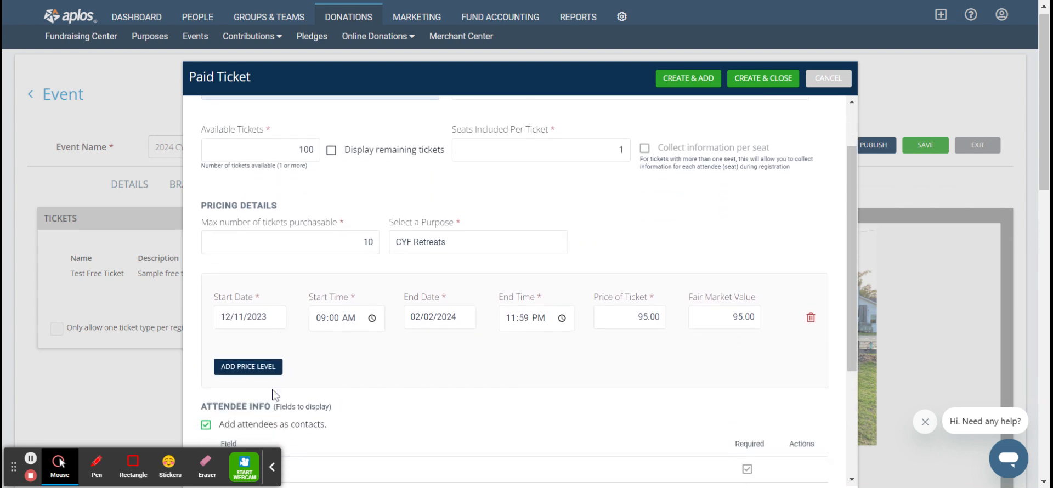
Make the Phone and Address attendee fields required and remove the Email field.
scroll(373, 385, "down", 3)
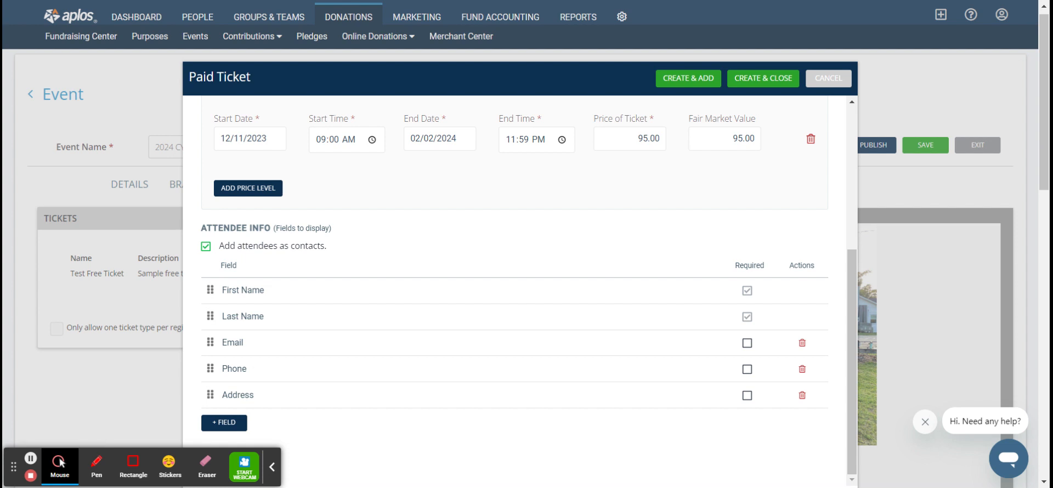
left_click(747, 369)
left_click(747, 394)
left_click(802, 343)
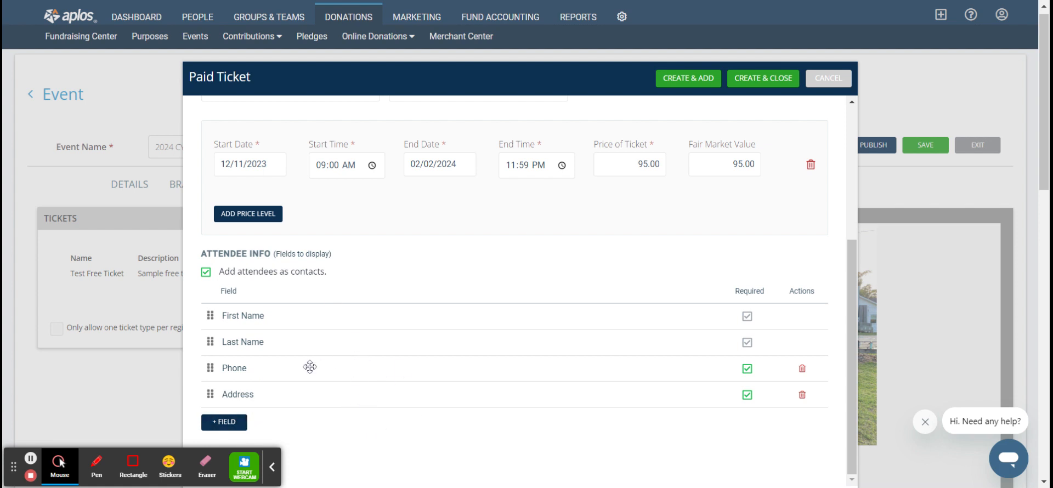
Add the Camper Email Address attendee field as optional and place it directly above Phone.
left_click(228, 423)
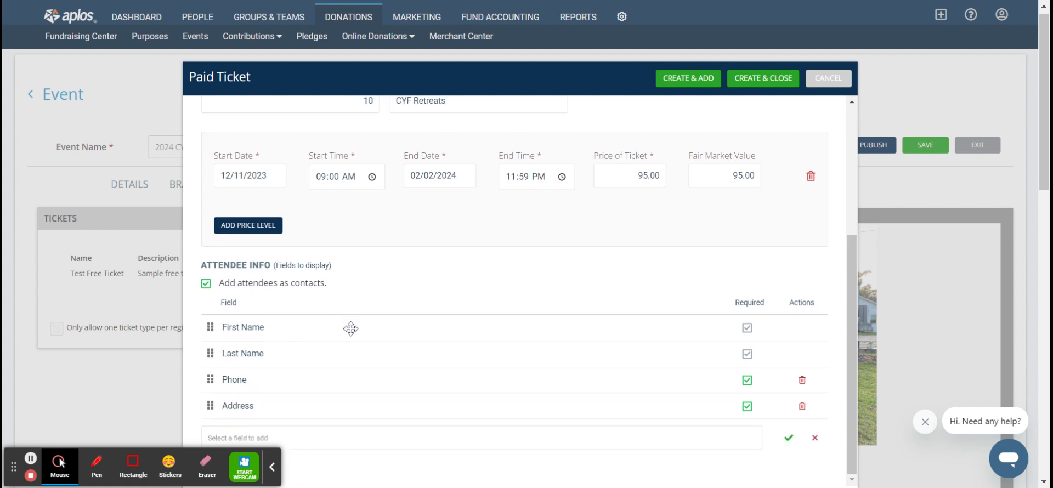
left_click(334, 442)
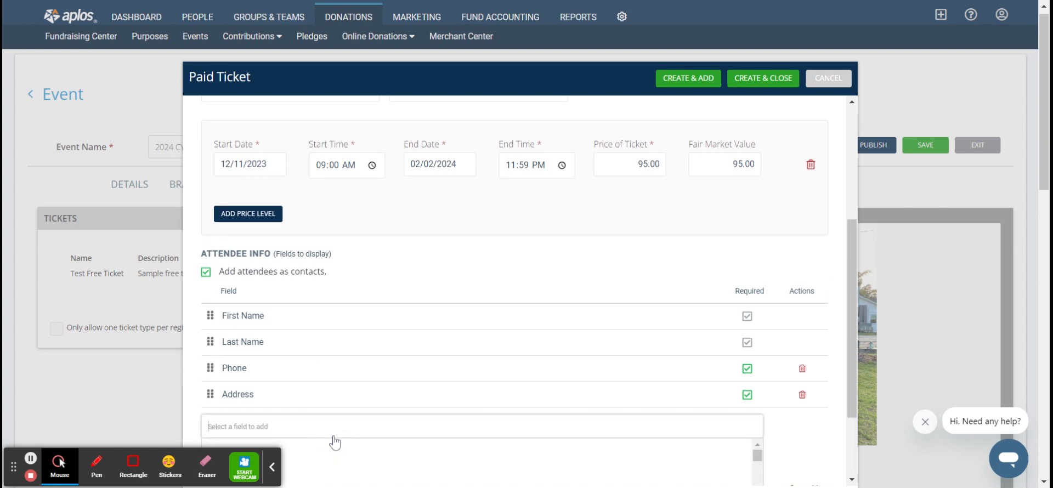
type("camper")
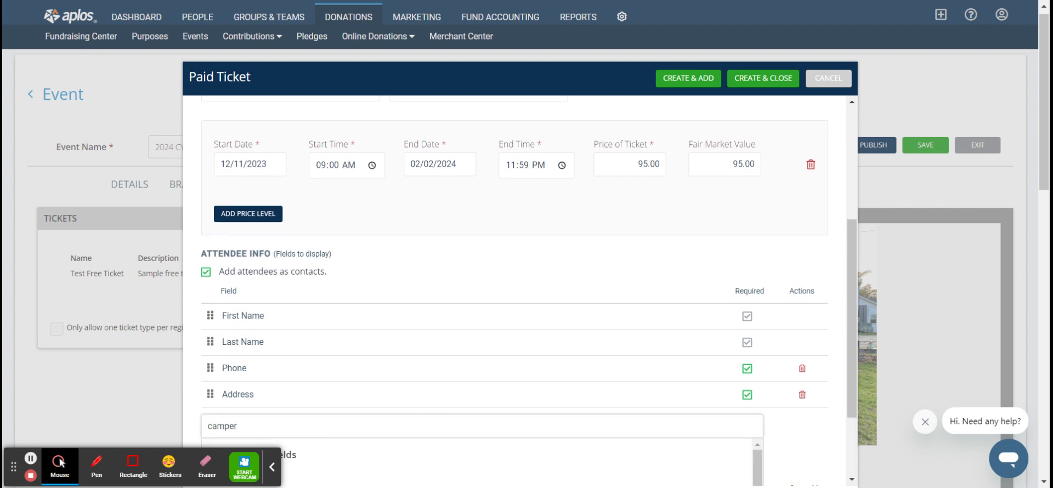
left_click(310, 447)
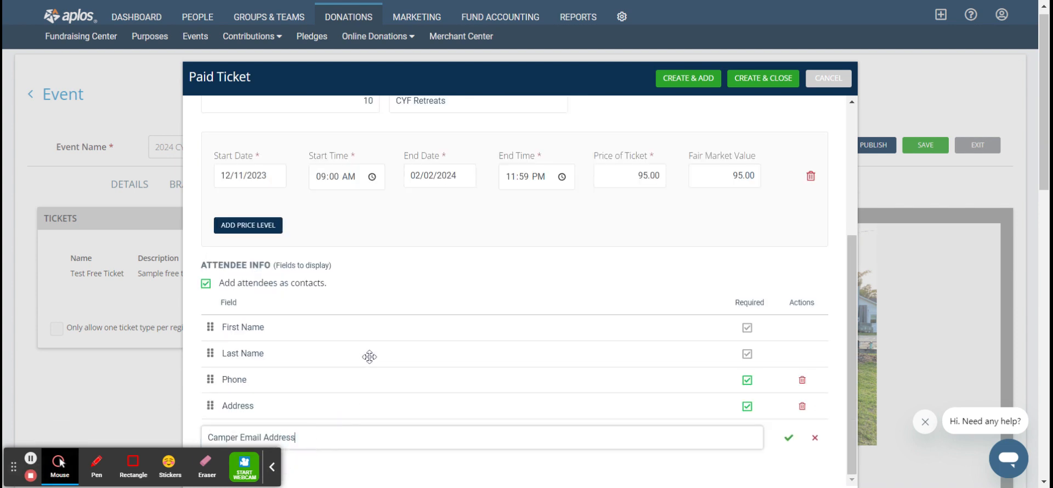
left_click(788, 439)
left_click(746, 434)
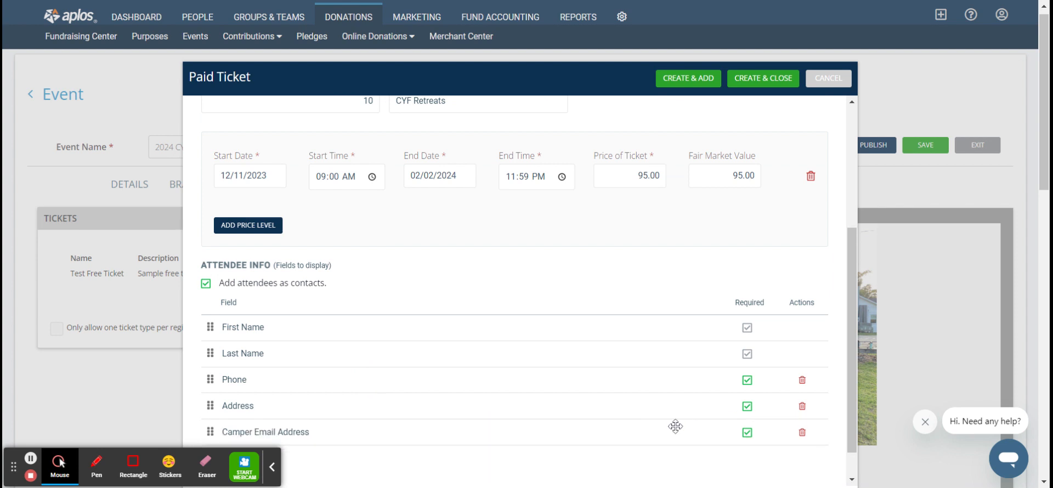
left_click(747, 433)
left_click_drag(210, 431, 210, 378)
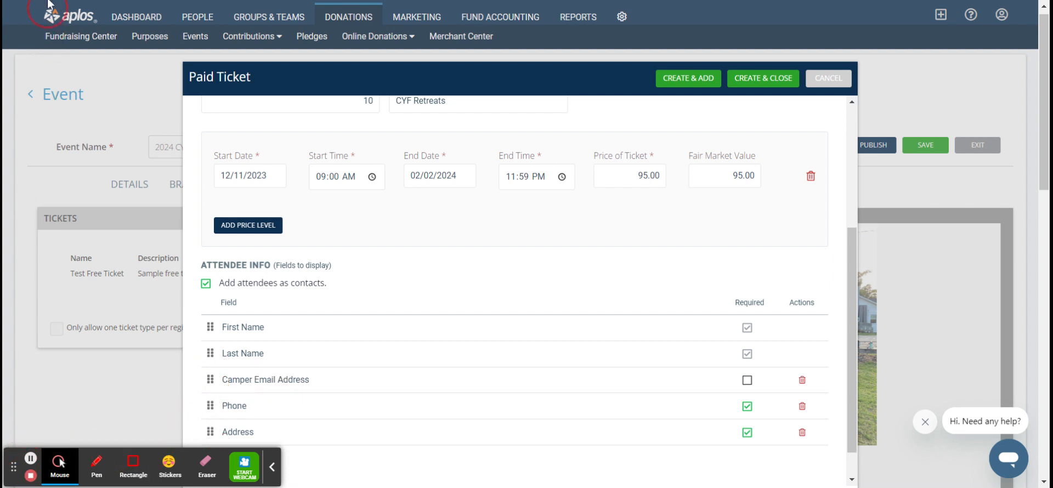
Add the Current Grade custom field to the attendee info and make it required.
left_click_drag(13, 467, 58, 19)
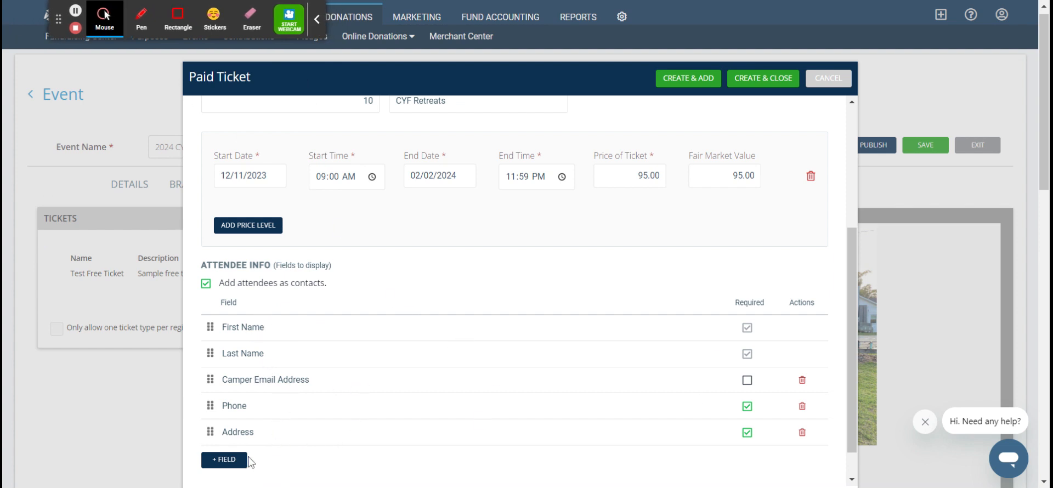
left_click(228, 460)
type("c")
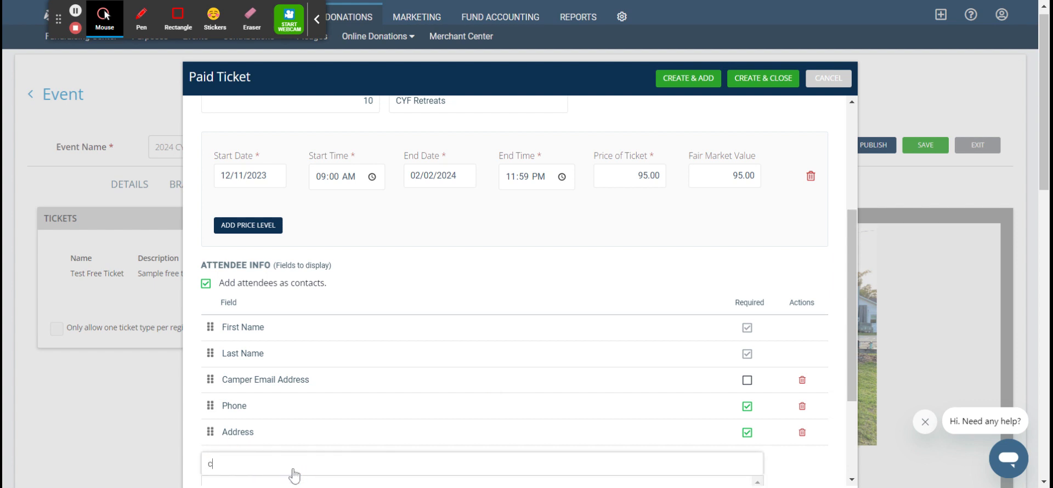
type("urrent")
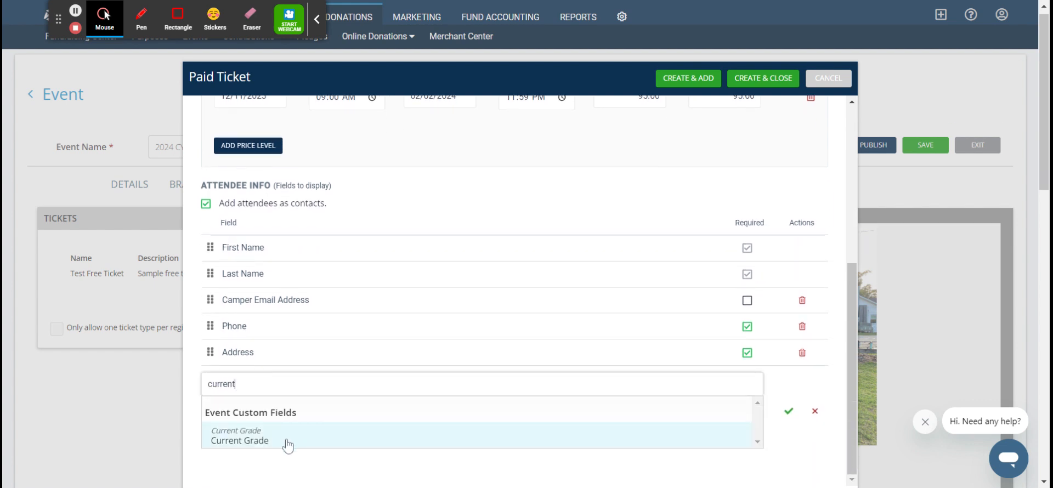
left_click(284, 445)
left_click(788, 437)
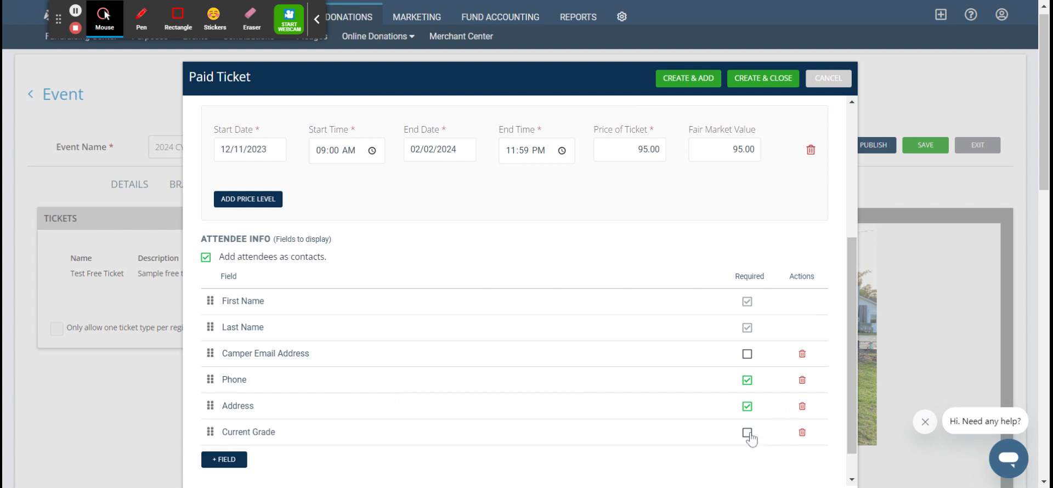
left_click(747, 432)
Add the Gender custom field to the attendee info as a required field.
left_click(223, 462)
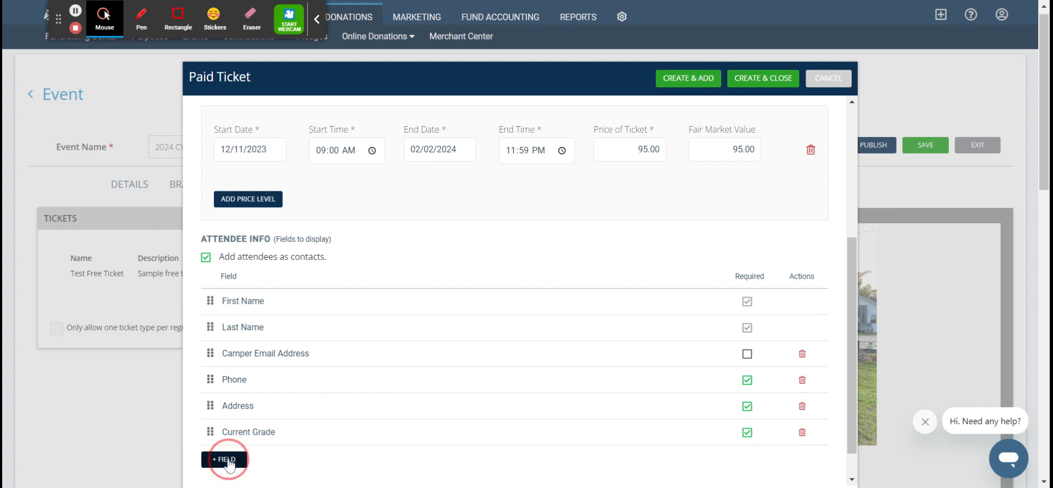
left_click(307, 474)
type("gender")
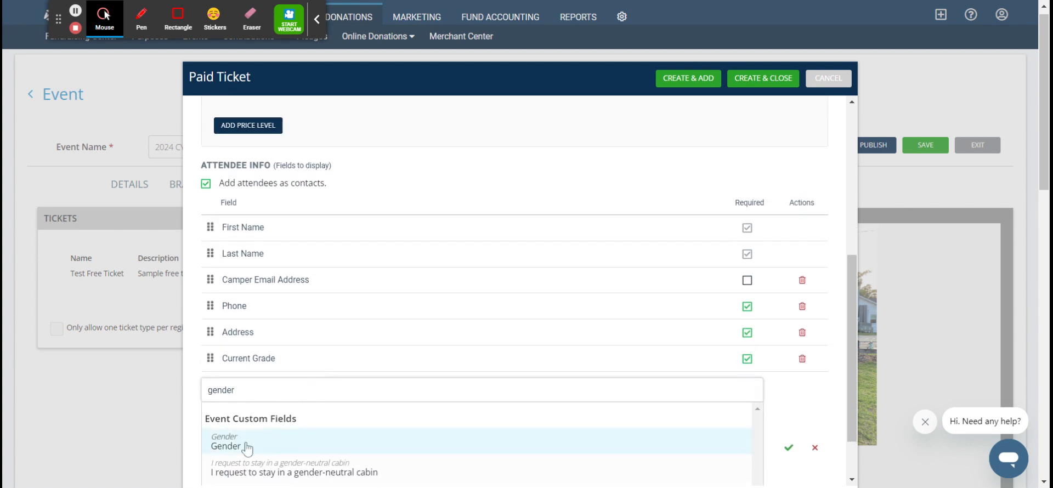
left_click(248, 445)
left_click(788, 438)
left_click(747, 433)
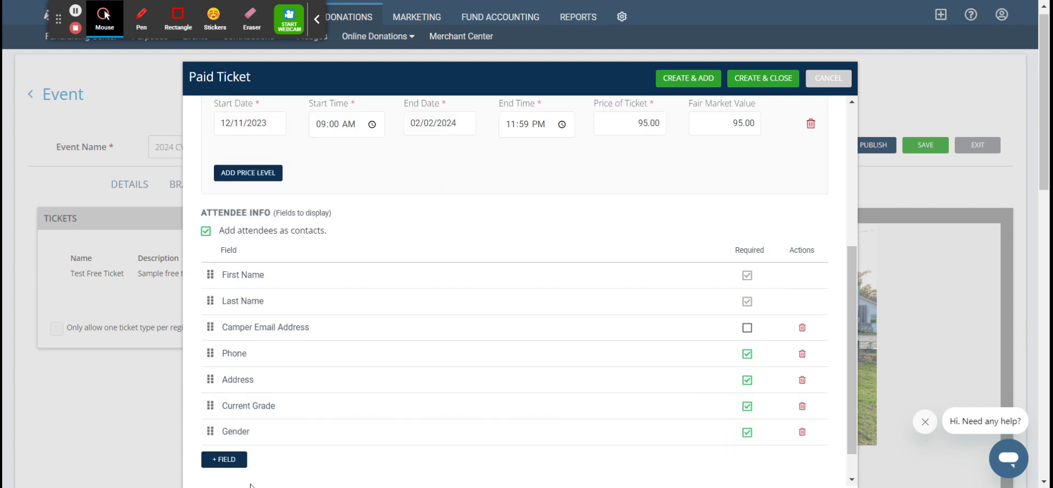
Add the Camper Birthday custom field to the attendee info and mark it required.
left_click(237, 464)
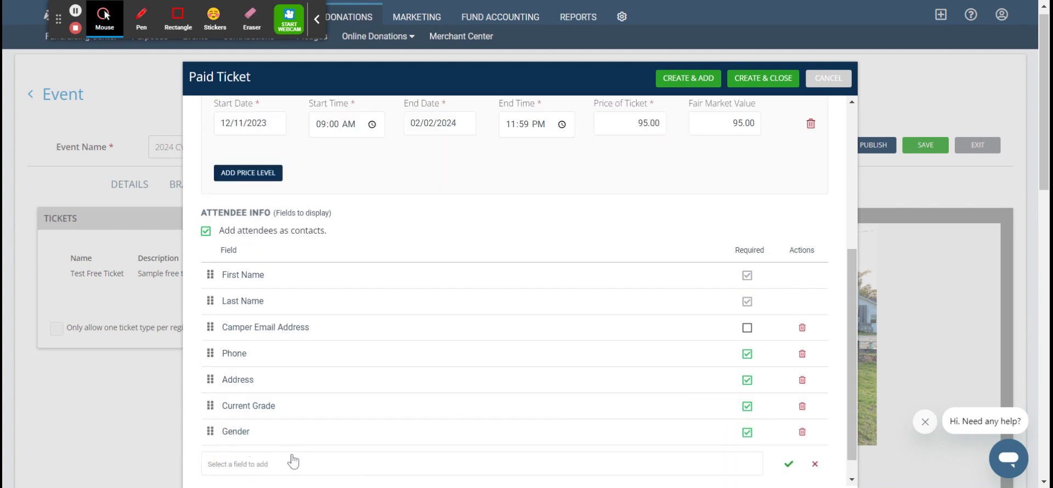
type("campb")
key("BackSpace")
type("er")
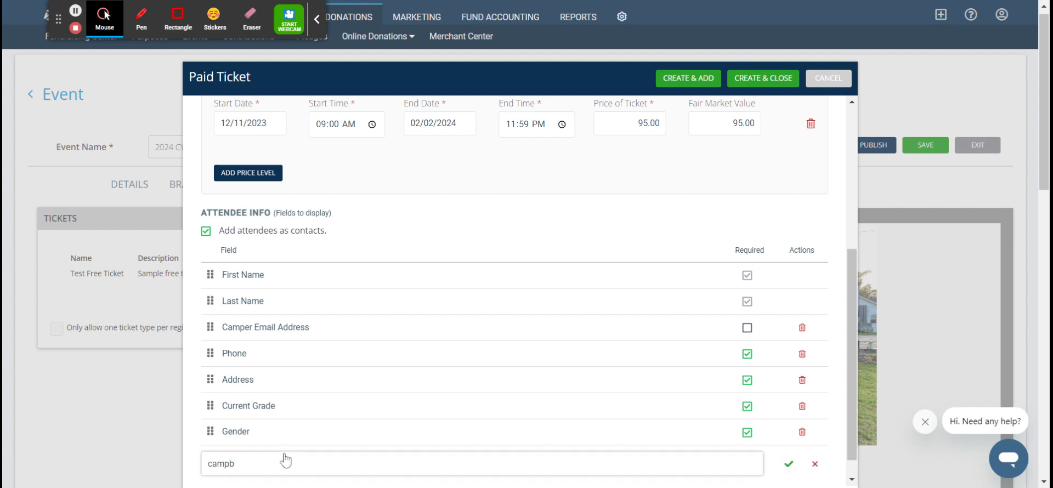
type(" birt")
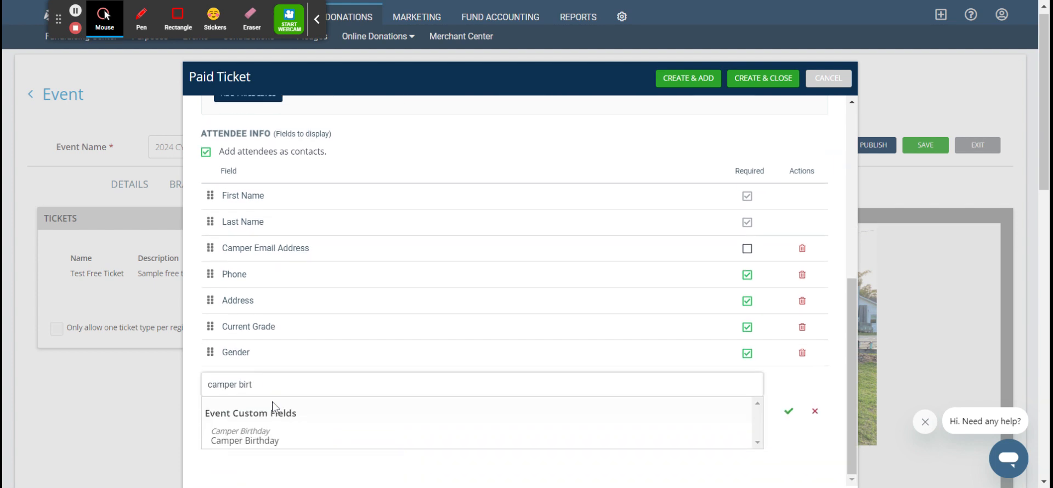
left_click(281, 437)
left_click(789, 439)
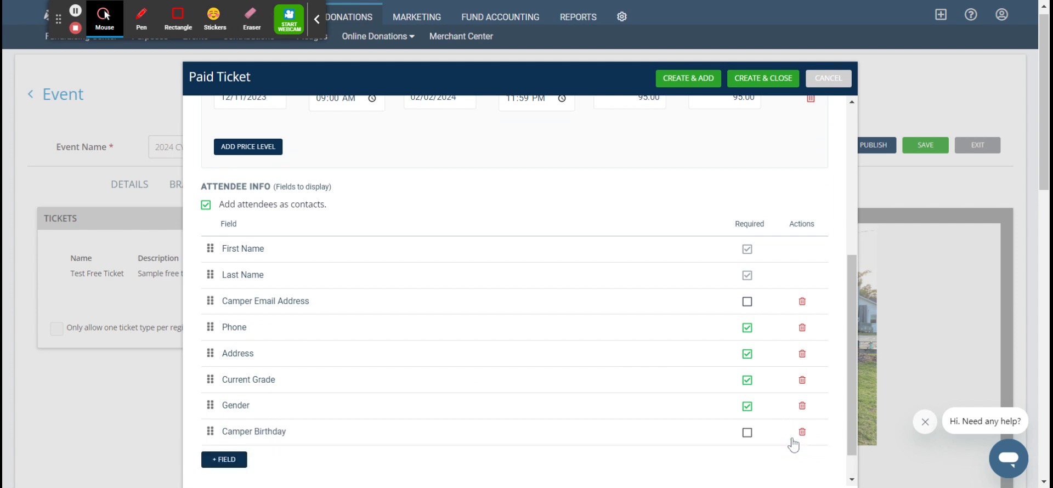
left_click(747, 433)
Add the "Any dietary requests or food allergies?" custom field to the attendee info and make it required.
left_click(226, 463)
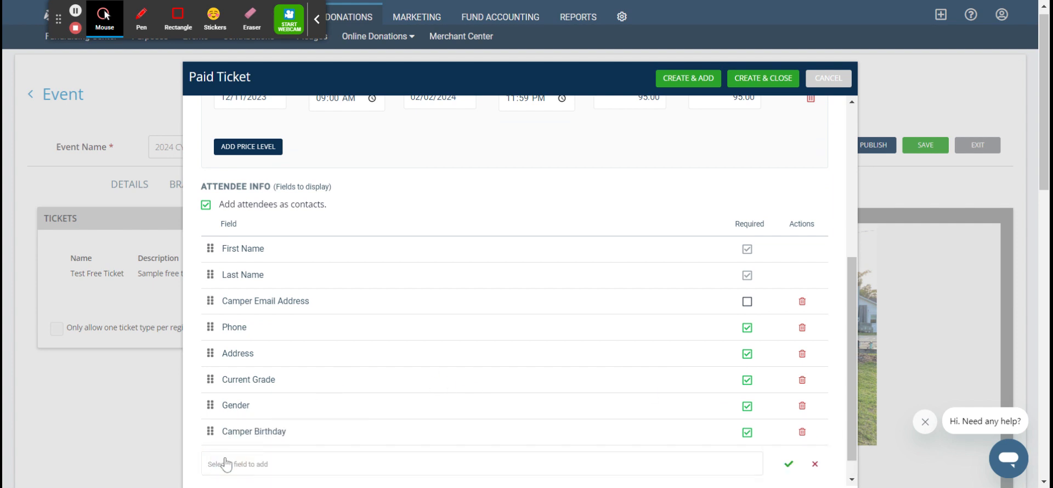
left_click(232, 463)
type("any die")
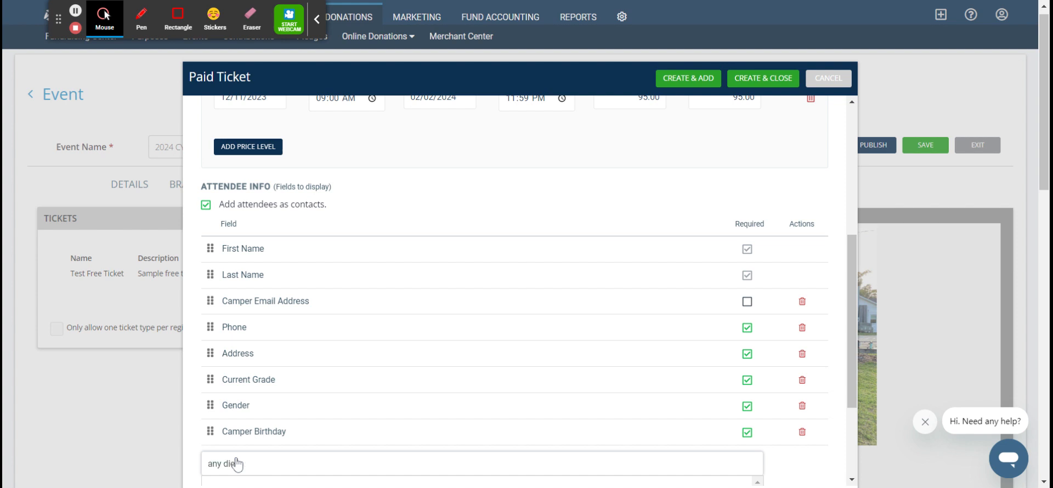
type("t")
left_click(301, 448)
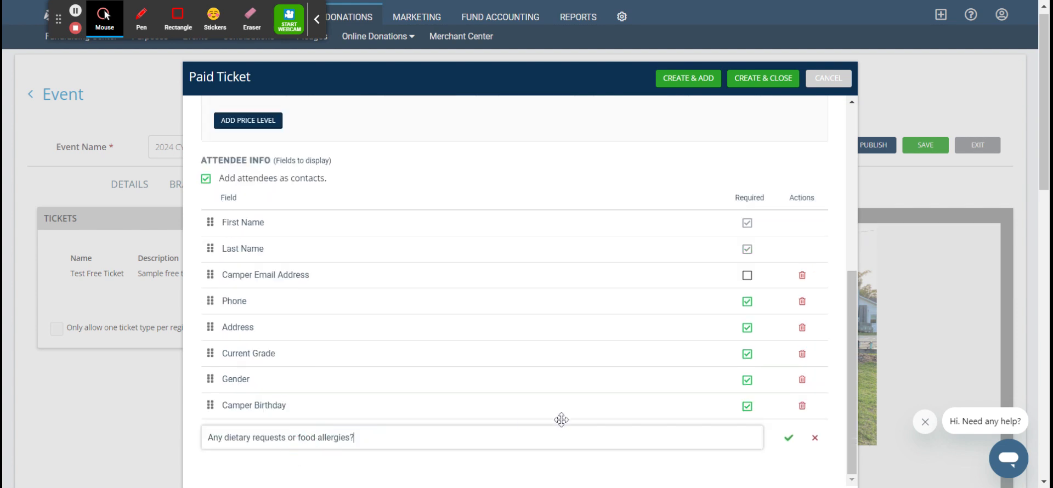
left_click(789, 438)
left_click(747, 433)
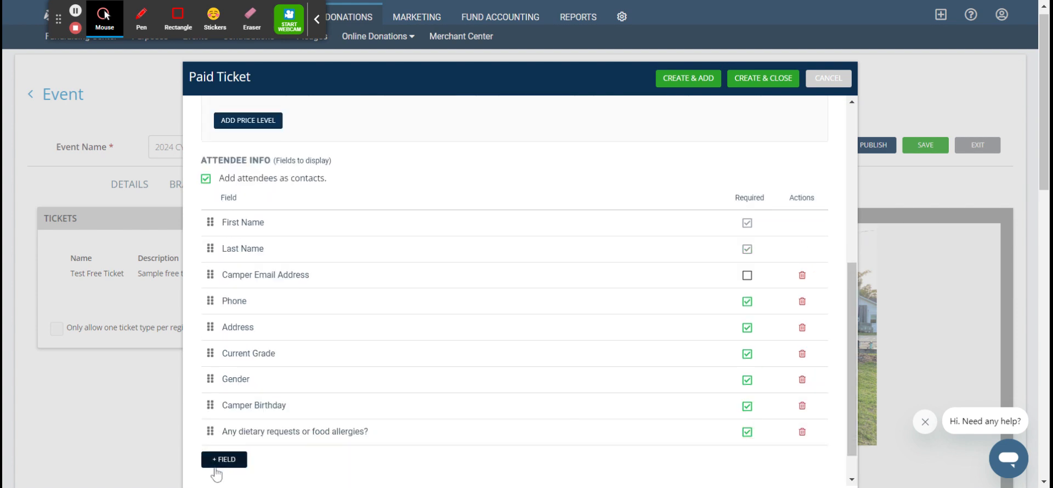
Add the "Any other concerns we should be aware of?" custom field to the attendee info as a required field.
left_click(219, 463)
left_click(266, 470)
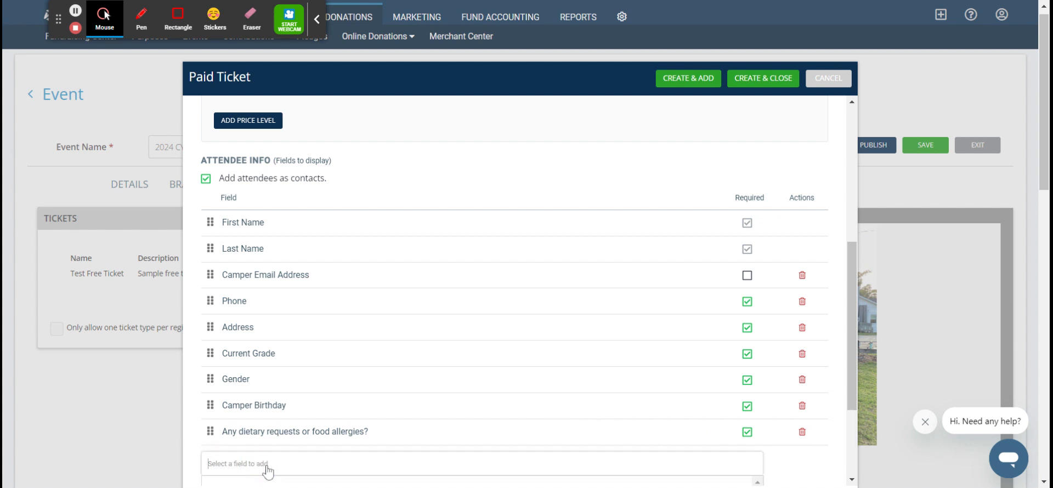
type("any other")
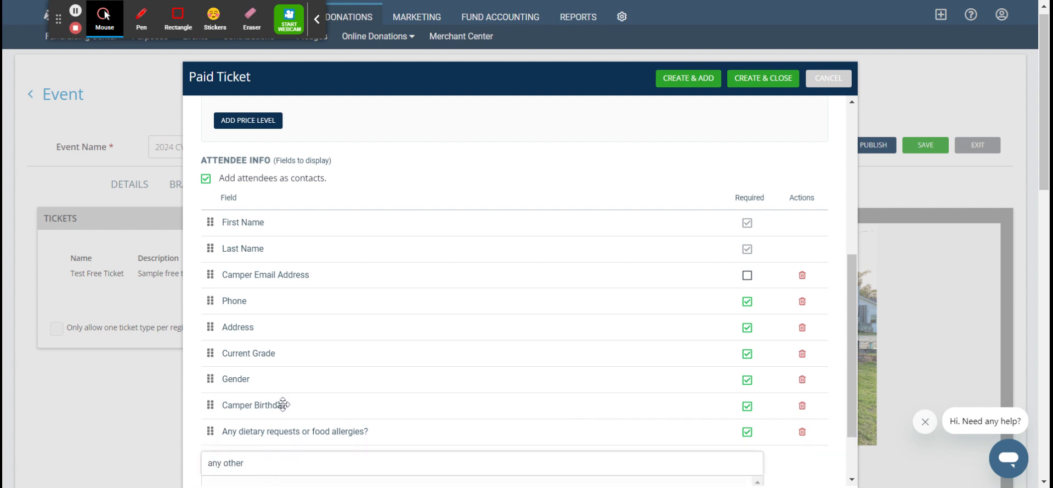
left_click(285, 439)
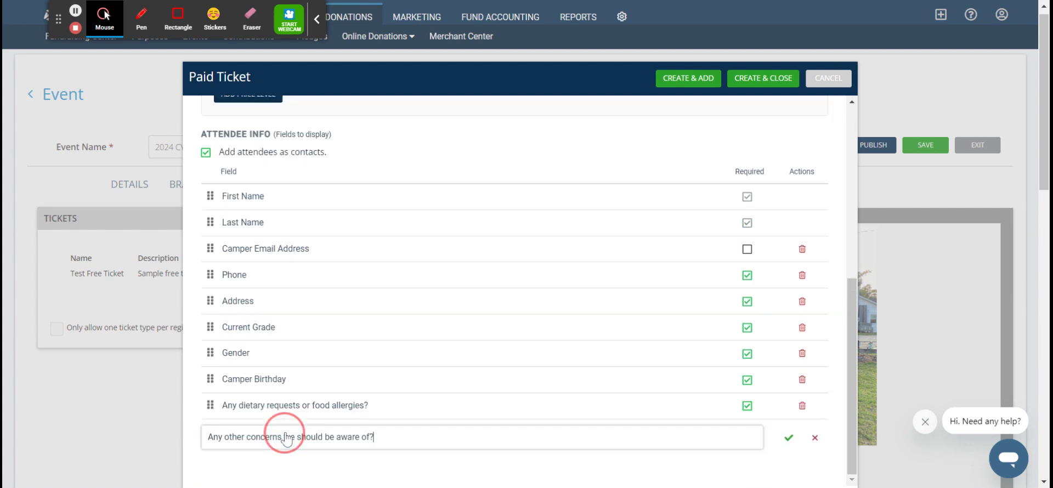
left_click(789, 438)
left_click(747, 432)
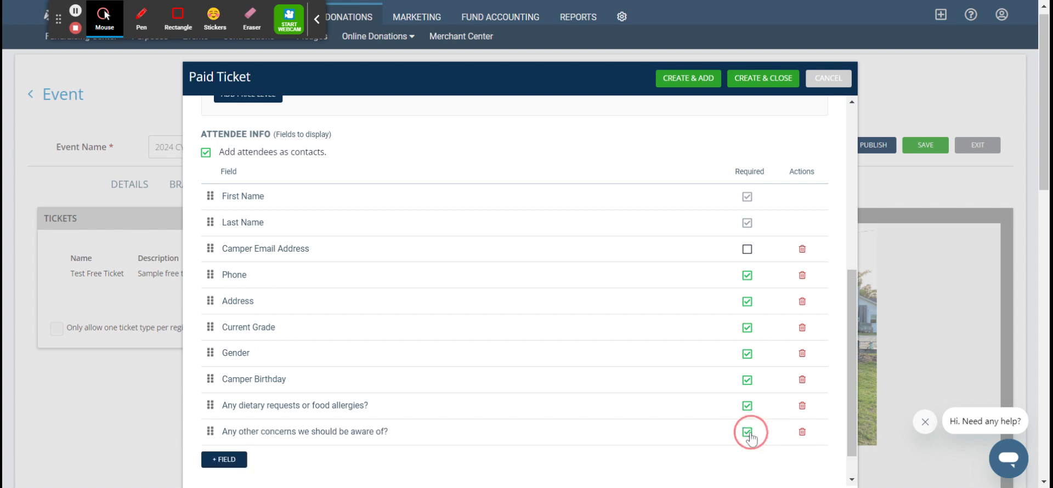
Add the Drug Allergies custom field to the attendee info and mark it required.
left_click(243, 464)
left_click(264, 467)
type("drug")
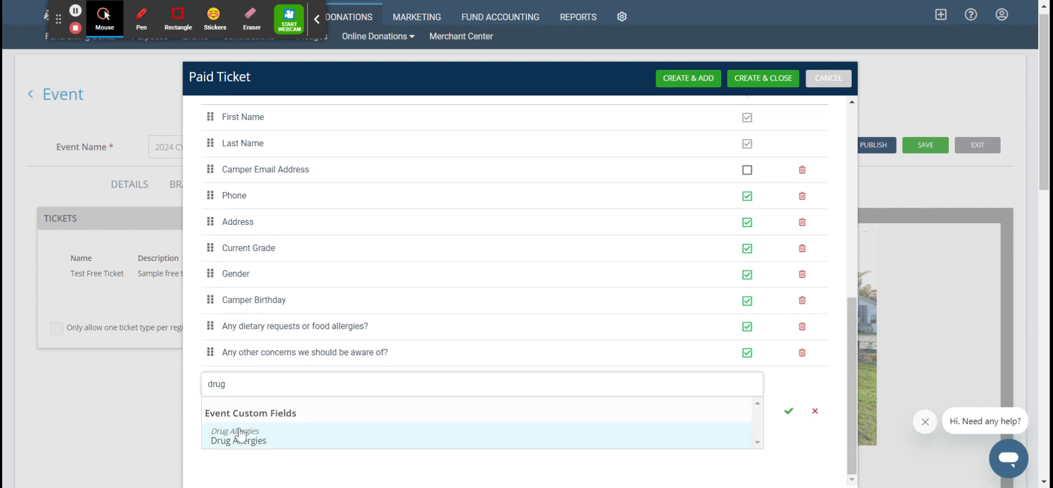
left_click(234, 432)
left_click(786, 440)
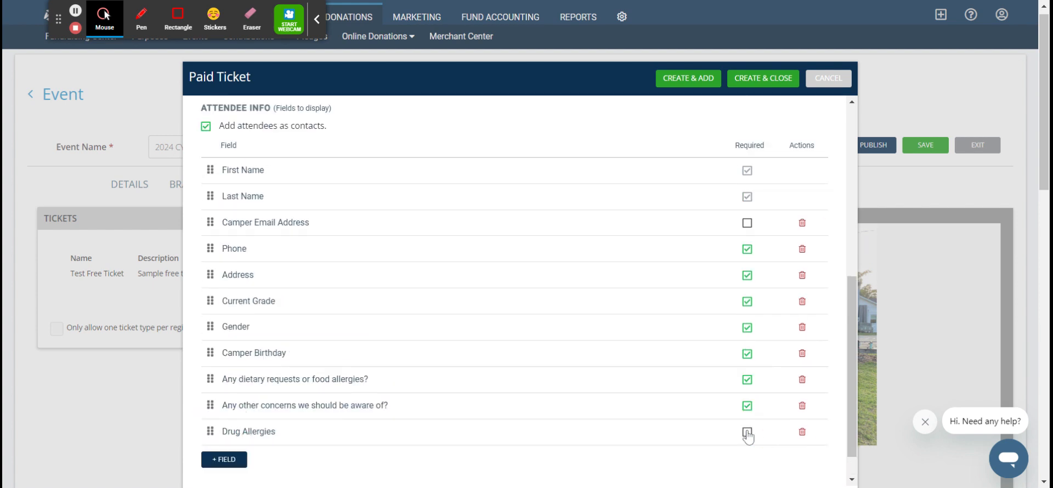
Add the "Medications needed at camp" custom field to the attendee info and make it required.
left_click(224, 459)
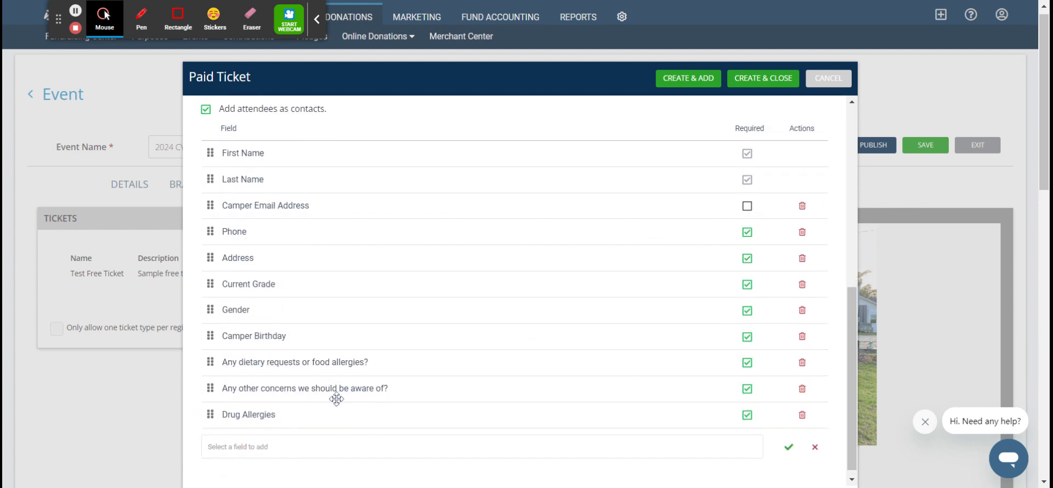
left_click(283, 439)
type("mned")
key("BackSpace")
key("BackSpace")
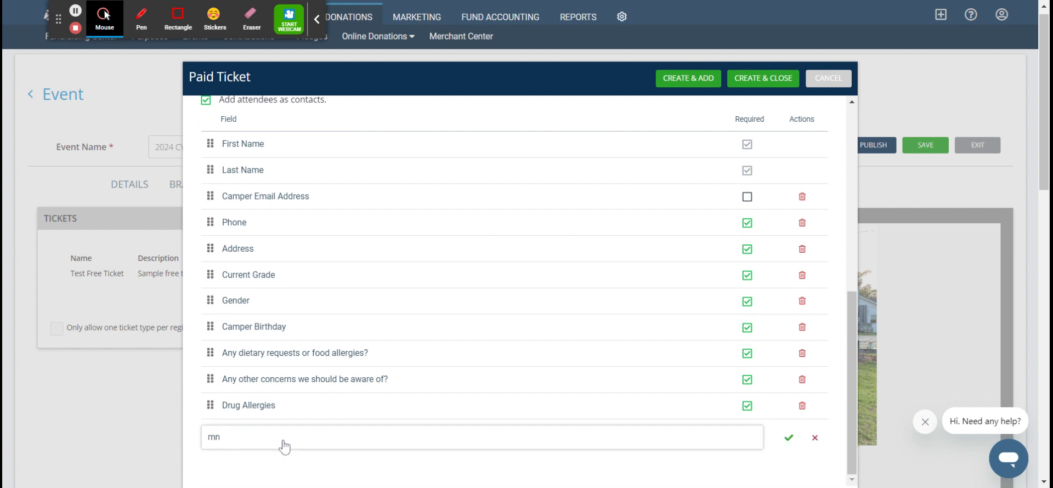
type("dic")
scroll(265, 464, "down", 1)
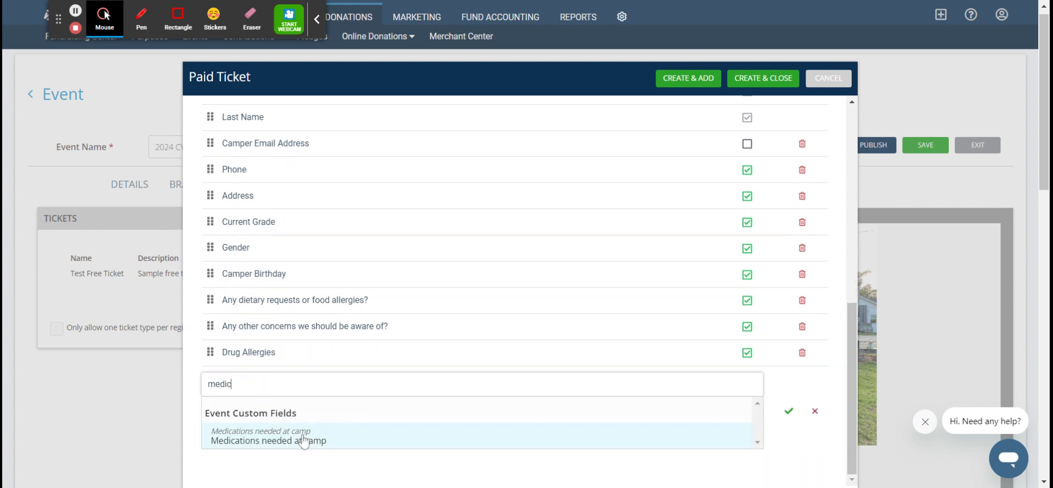
left_click(306, 439)
left_click(788, 437)
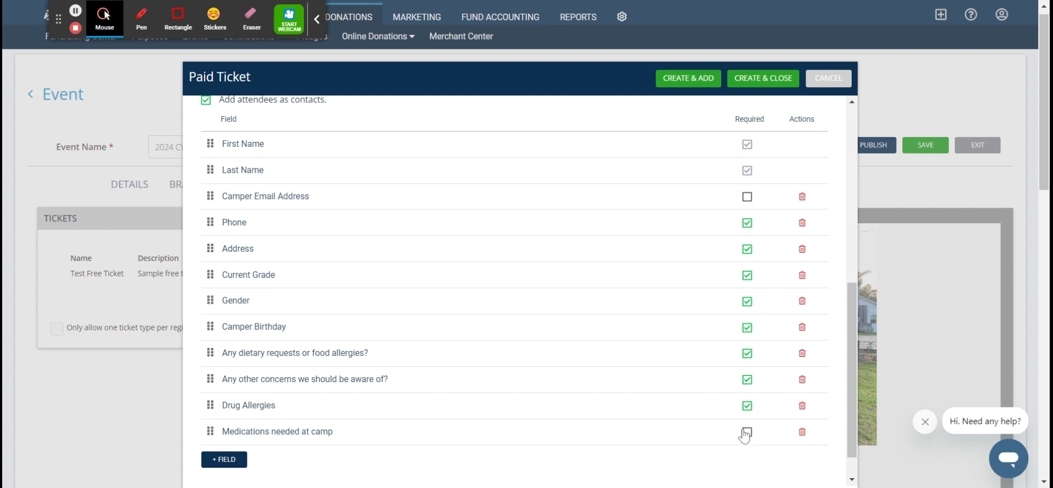
left_click_drag(743, 432, 214, 470)
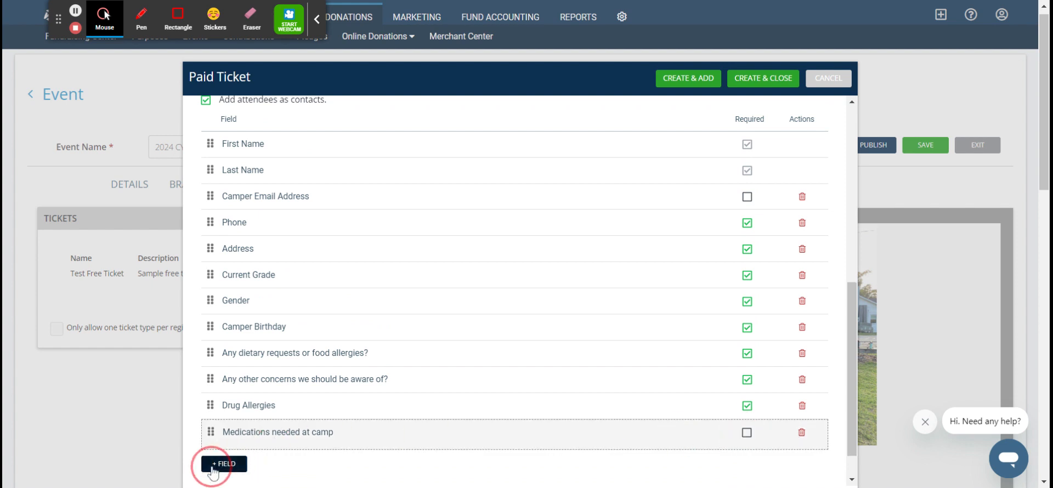
left_click(214, 471)
scroll(276, 445, "down", 1)
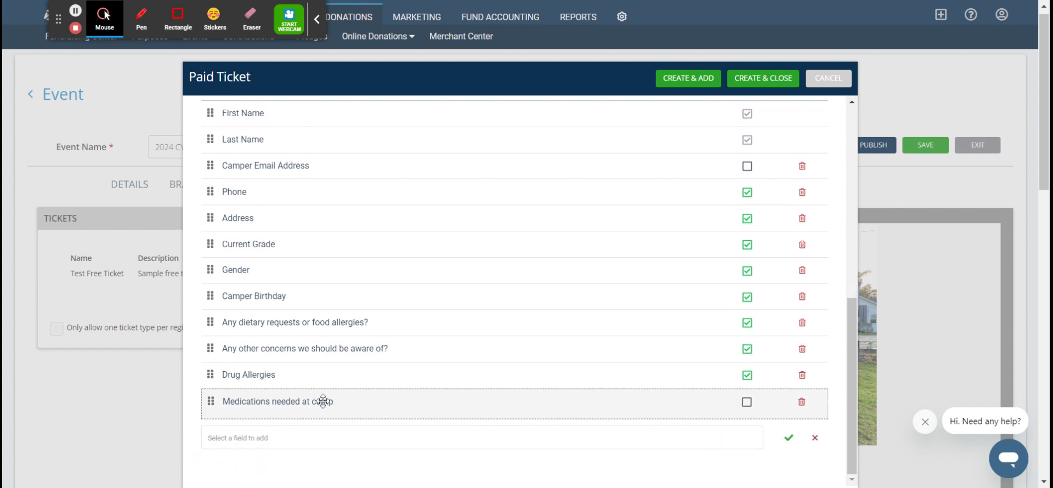
left_click(747, 402)
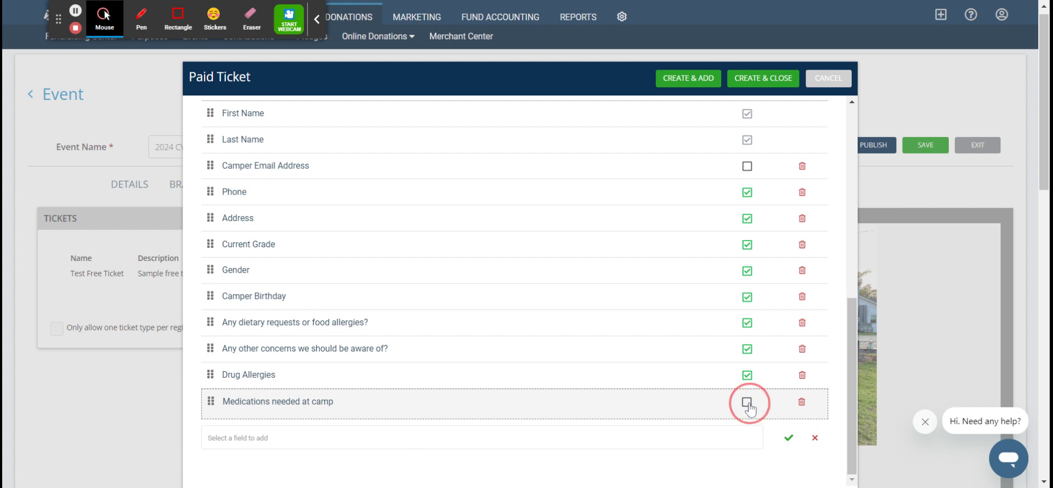
Add the "My child can take Advil" custom field to the attendee info as a required field.
left_click(489, 438)
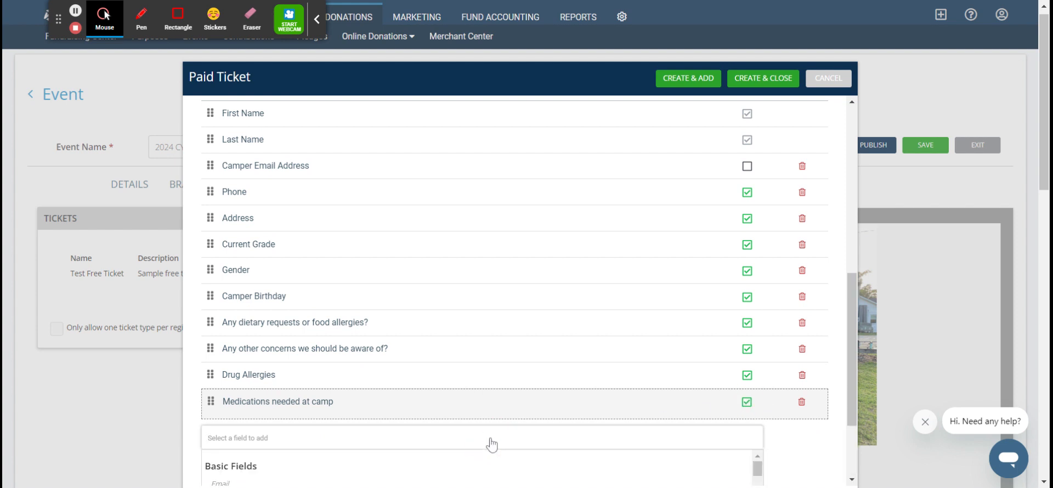
type("advil")
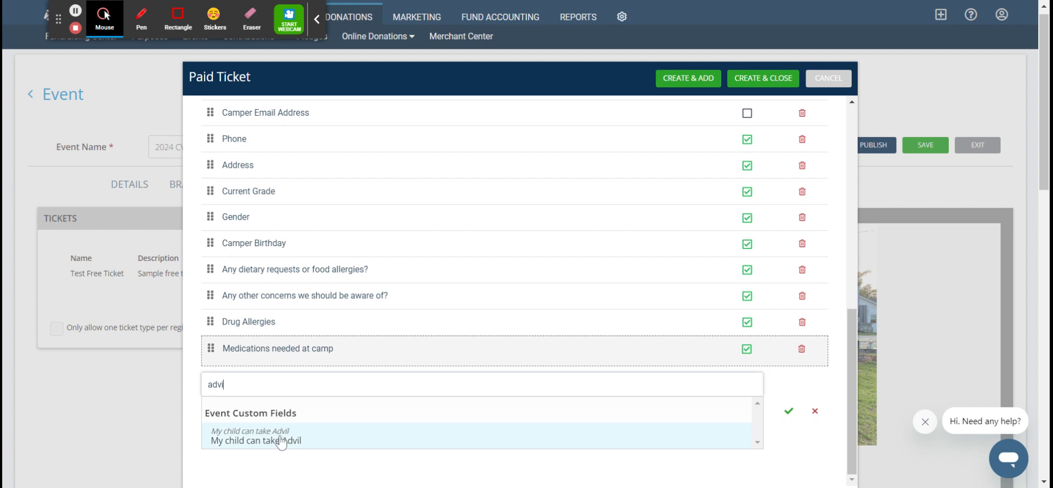
left_click(279, 441)
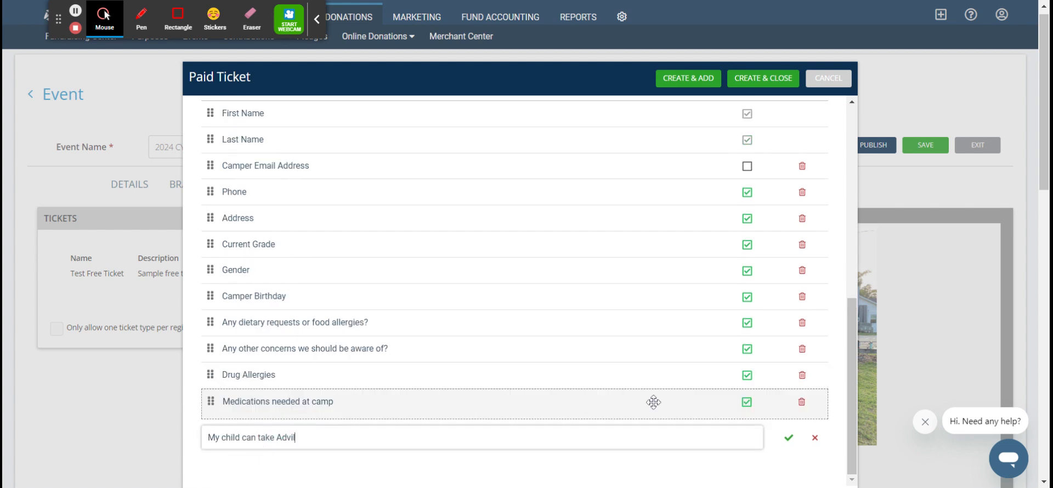
left_click(789, 437)
left_click(747, 432)
Add the "My child can take Aleve" custom field to the attendee info and mark it required.
left_click(227, 459)
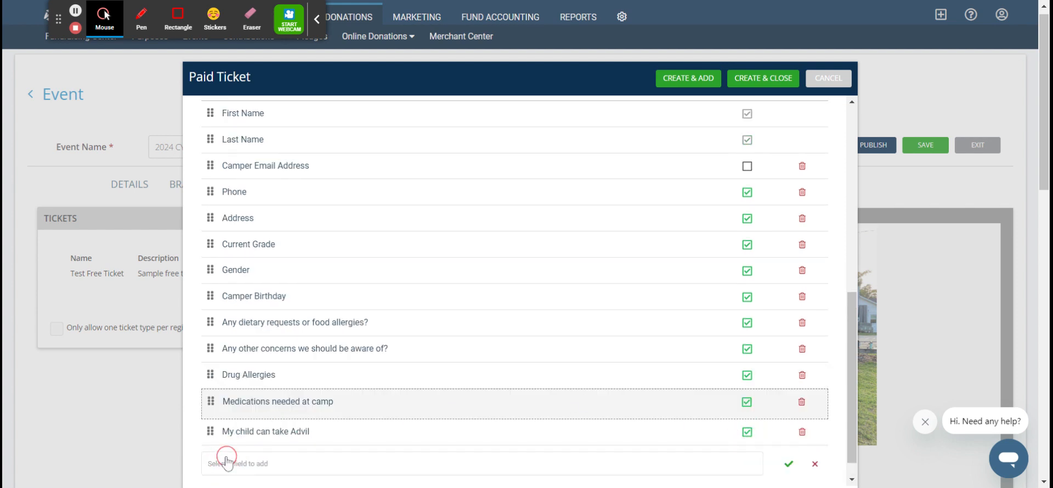
left_click(258, 470)
type("aleve")
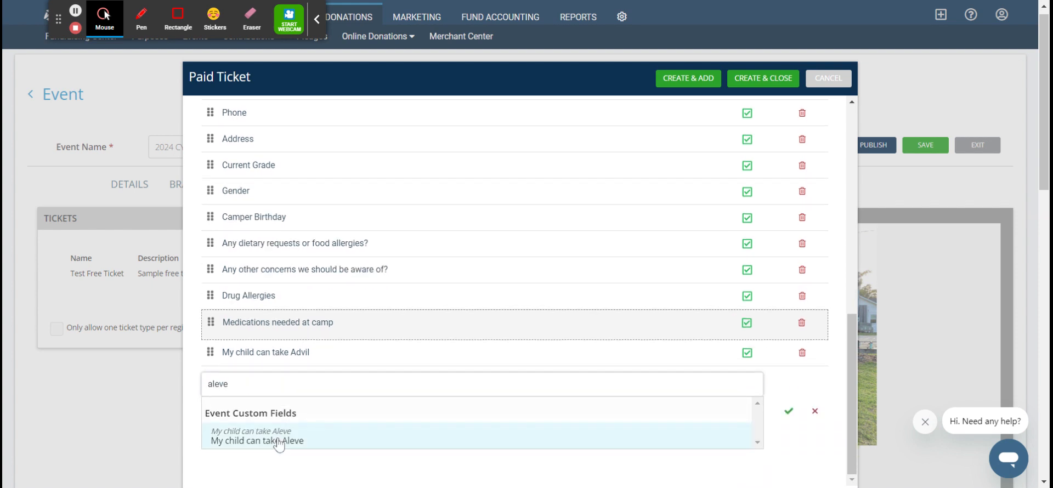
left_click(270, 443)
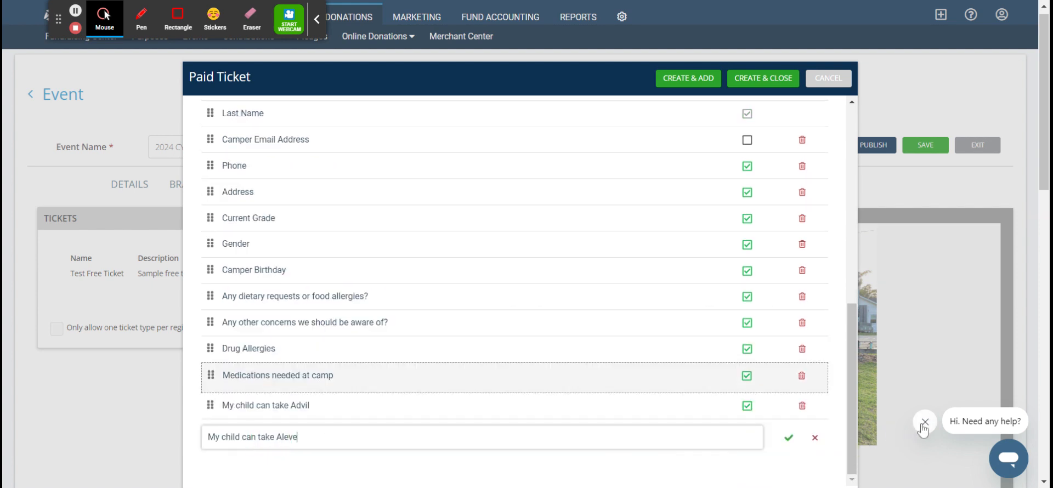
left_click(789, 437)
left_click(747, 433)
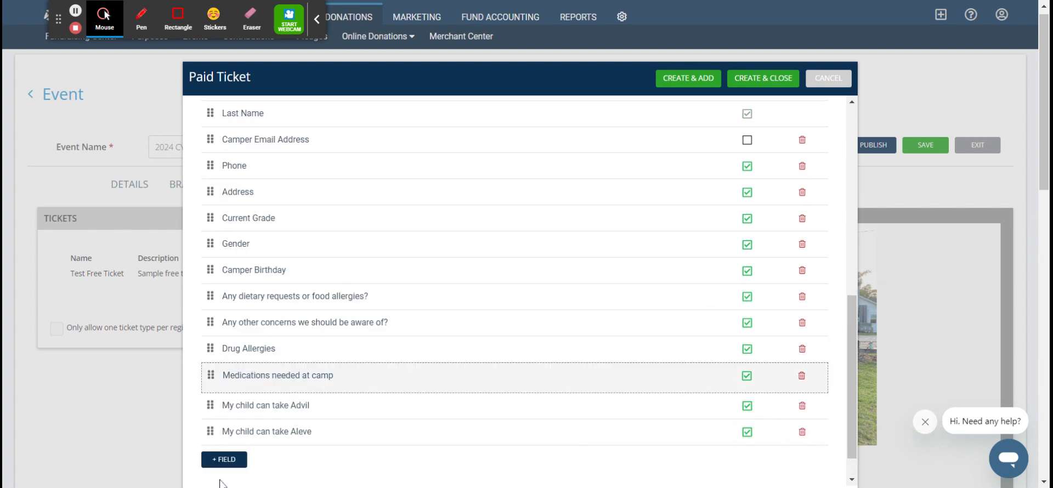
Add the "My child can take Benadryl" custom field to the attendee info and make it required.
left_click(229, 463)
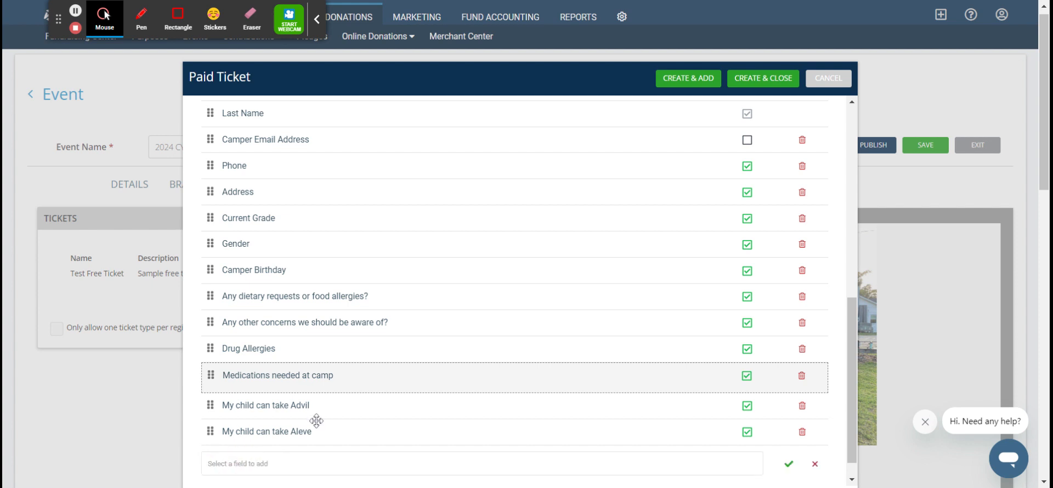
left_click(300, 438)
type("bend")
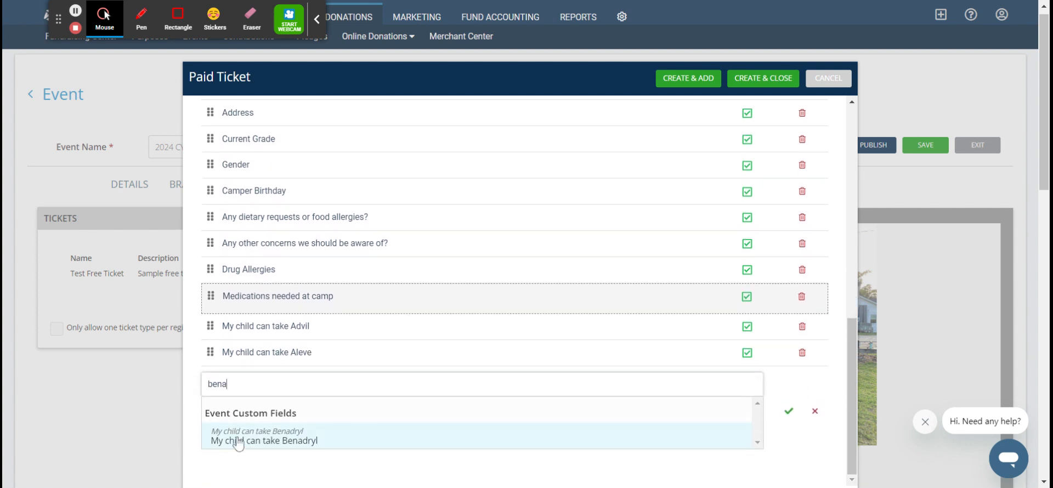
left_click(235, 442)
left_click(789, 438)
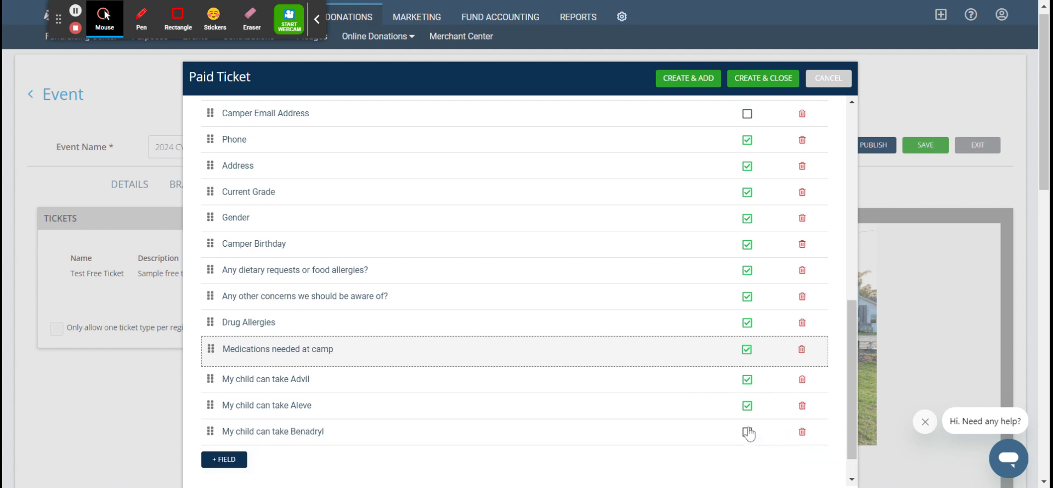
left_click(747, 432)
Add the "My child can take Tylenol/Acetaminophen" custom field to the attendee info as a required field.
left_click(208, 464)
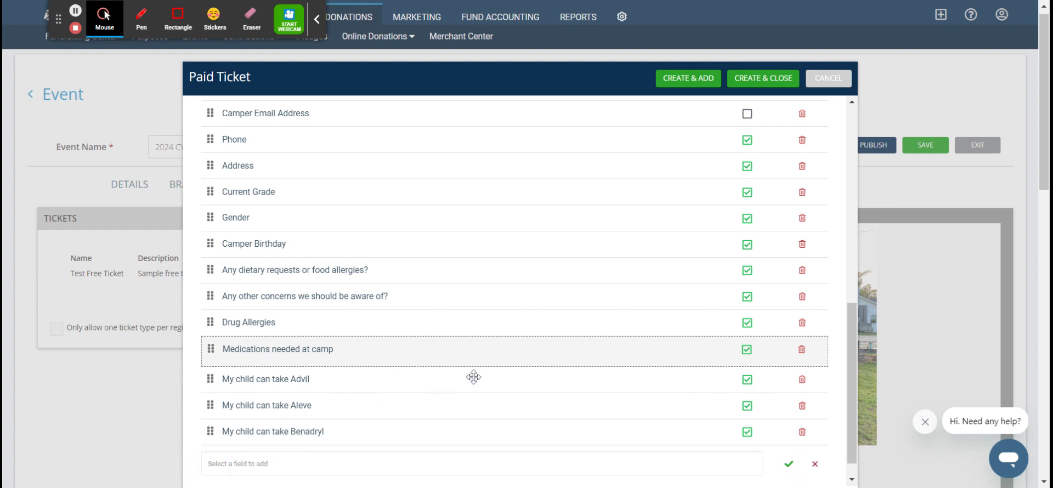
left_click(332, 463)
type("t")
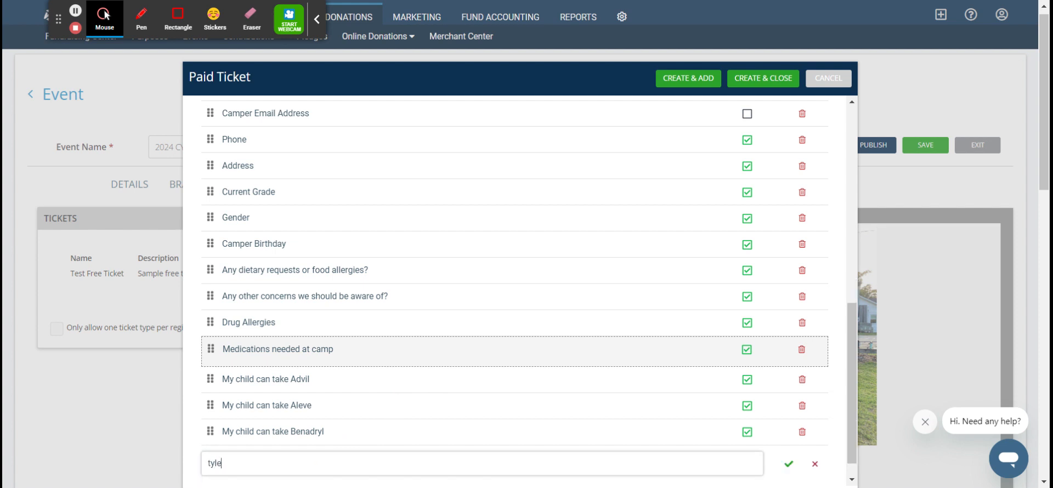
type("yle")
left_click(305, 453)
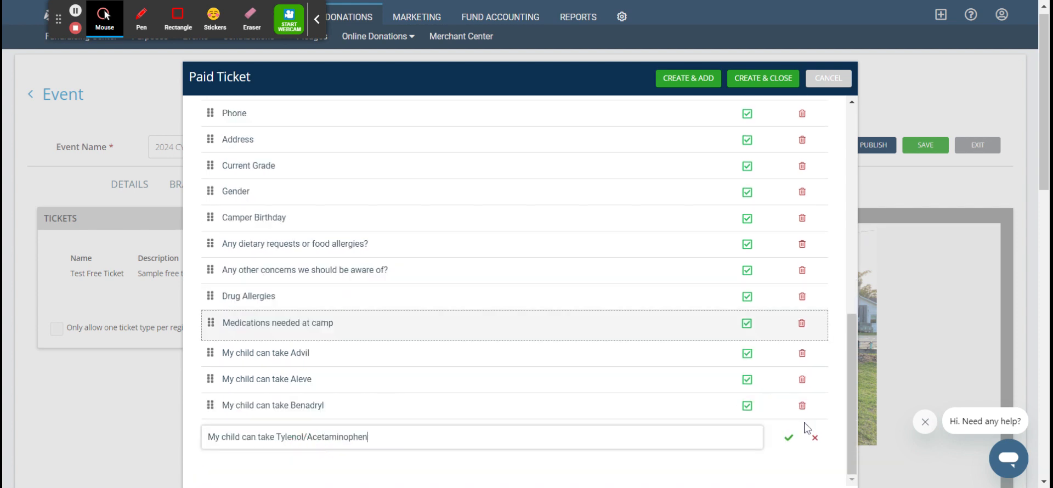
left_click(789, 437)
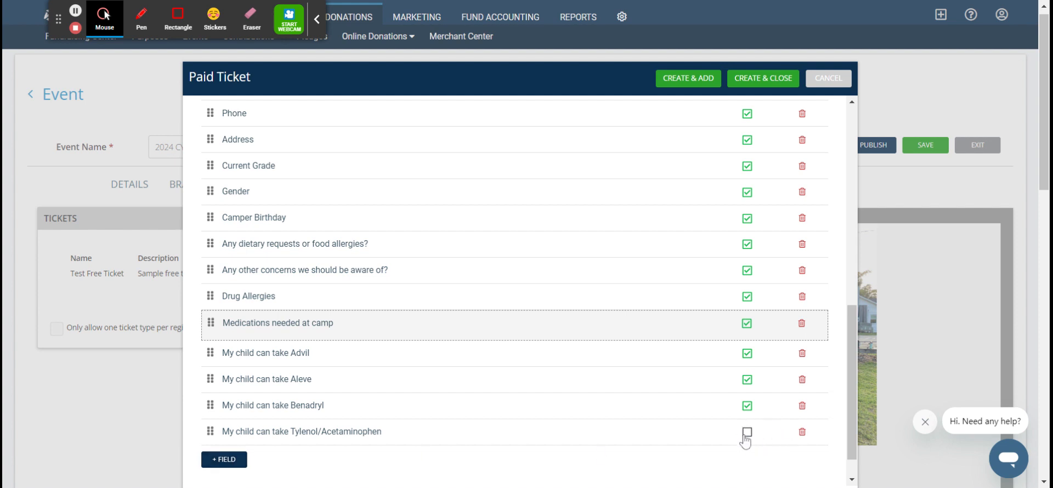
left_click(746, 433)
Make the dietary requests, other concerns, Drug Allergies, Medications needed at camp, Advil, Aleve, Benadryl and Tylenol/Acetaminophen attendee fields optional.
scroll(753, 252, "up", 4)
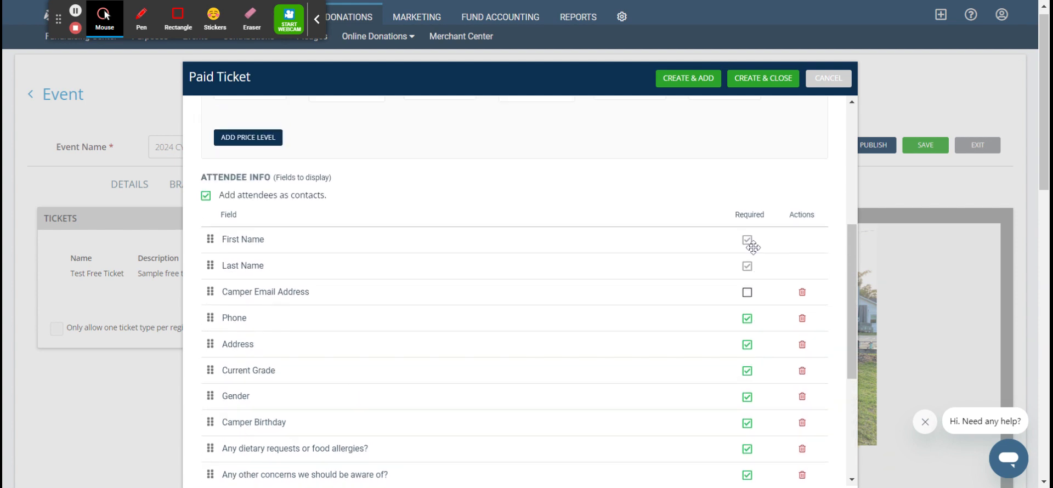
scroll(732, 285, "down", 5)
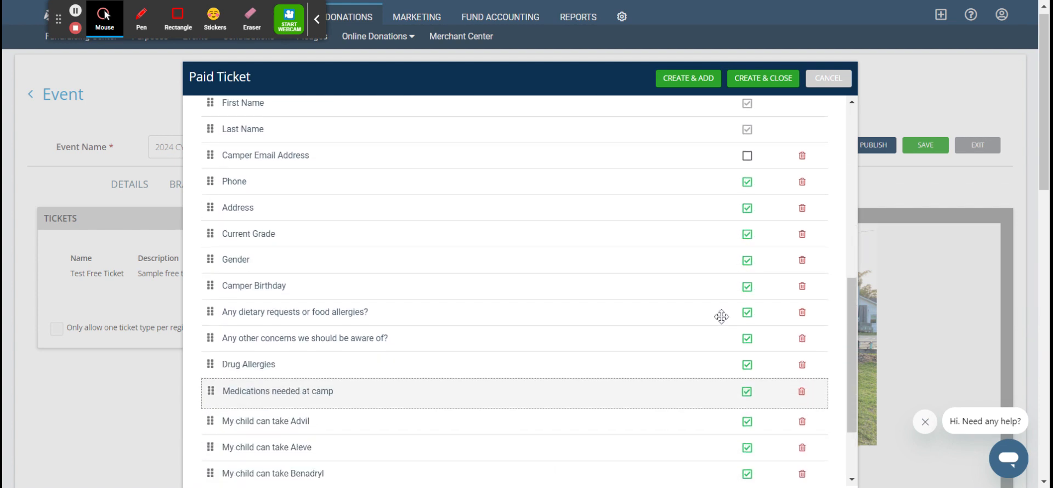
scroll(652, 296, "down", 2)
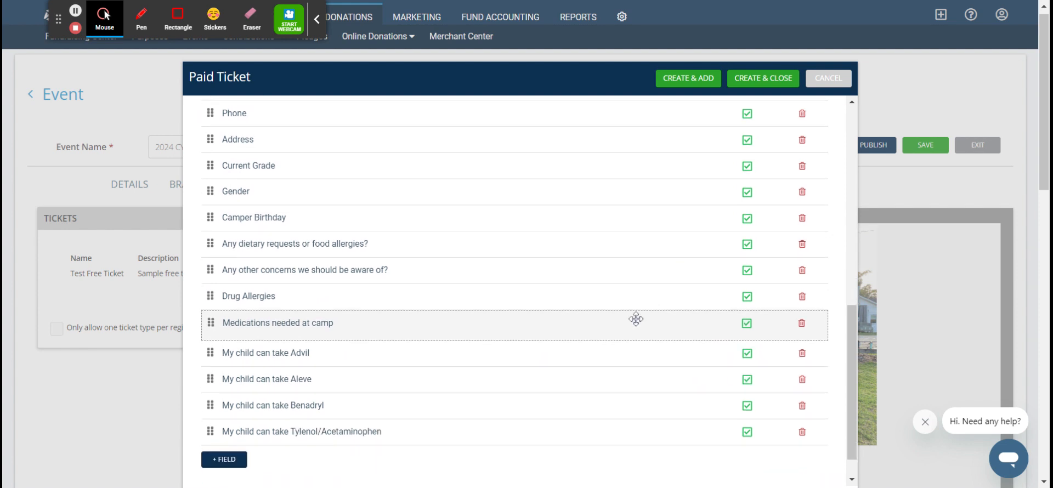
left_click(747, 245)
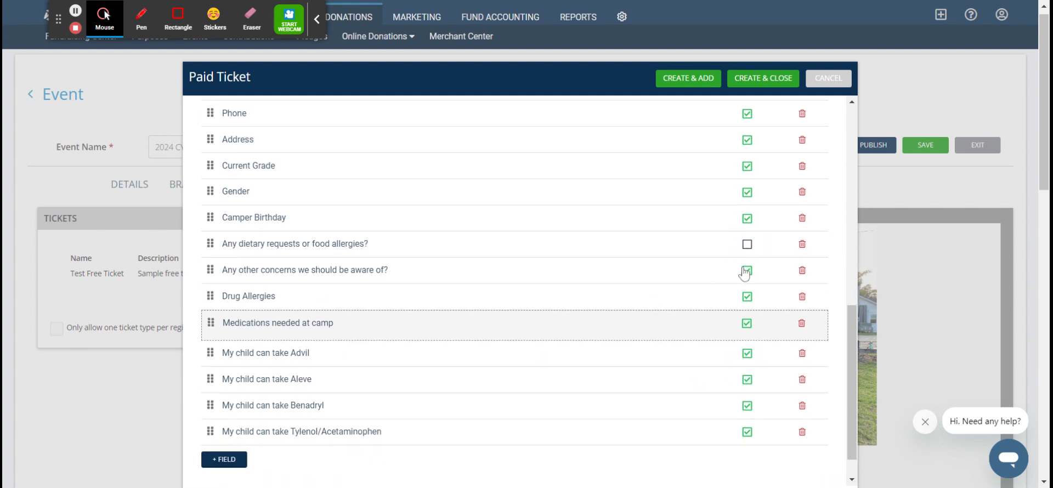
left_click(747, 298)
left_click(747, 325)
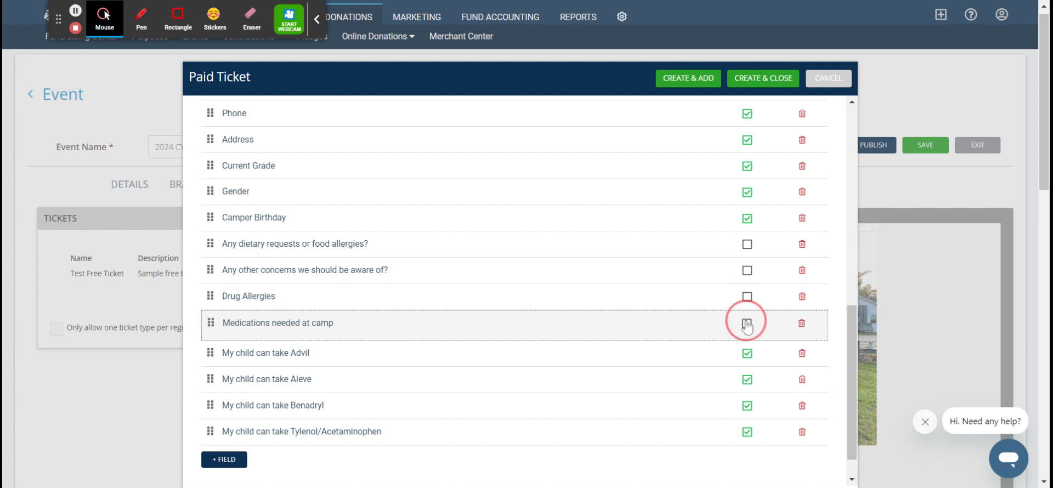
left_click(746, 354)
left_click(746, 381)
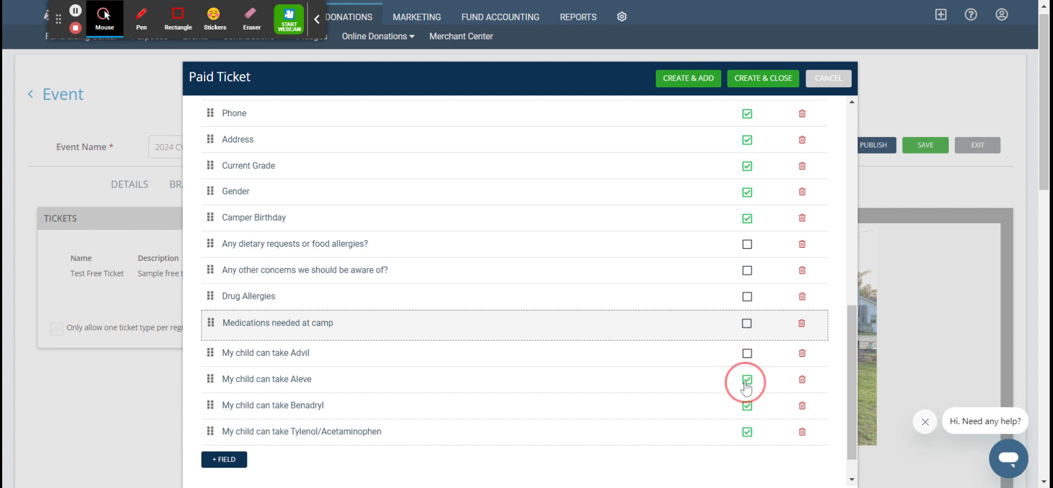
left_click(747, 407)
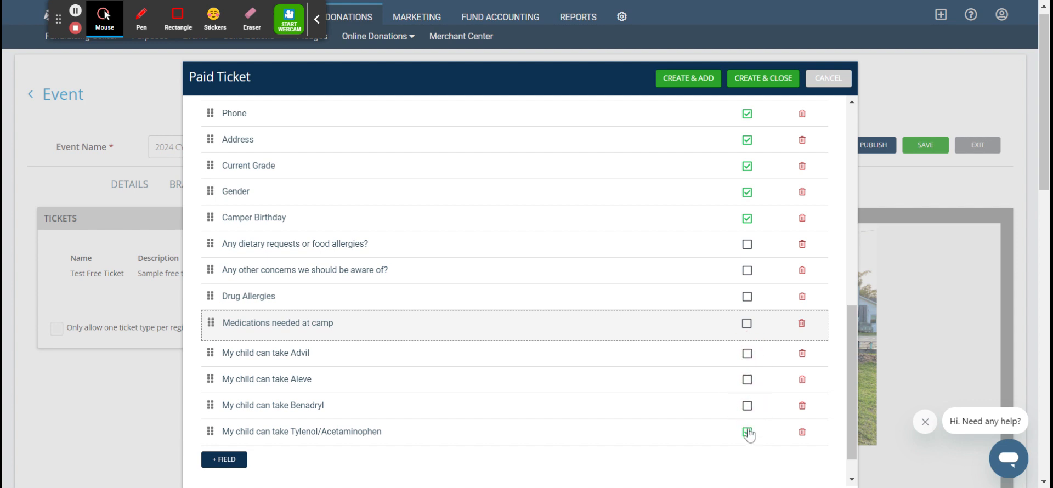
left_click(748, 435)
Add the "List prescriptions(s) applicant has taken in past 3 months." custom field to the attendee info as an optional field.
left_click(226, 461)
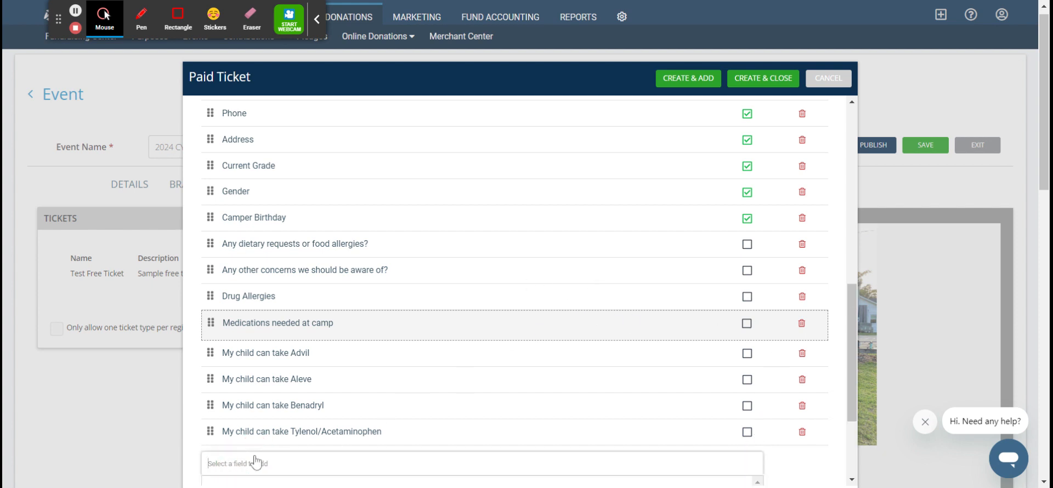
type("prs")
type("sc")
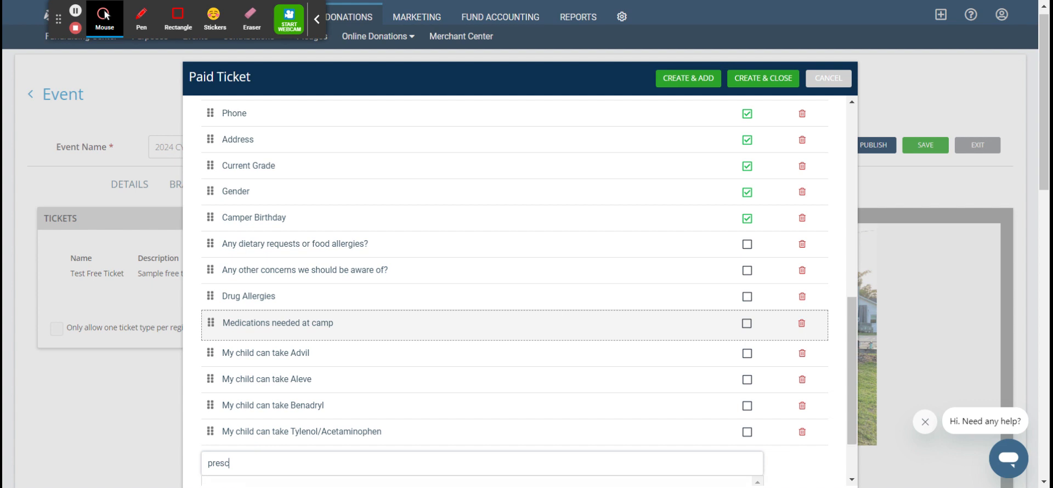
left_click(472, 443)
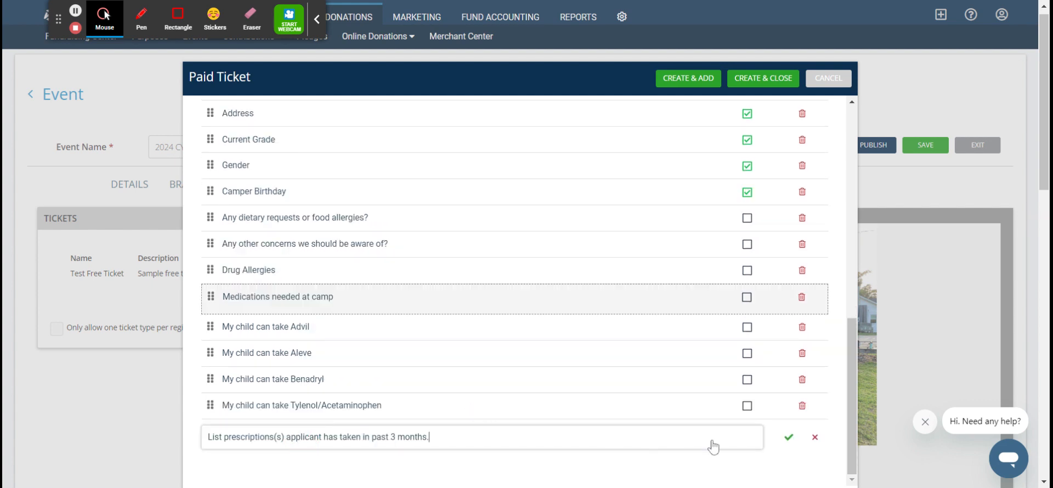
left_click(786, 440)
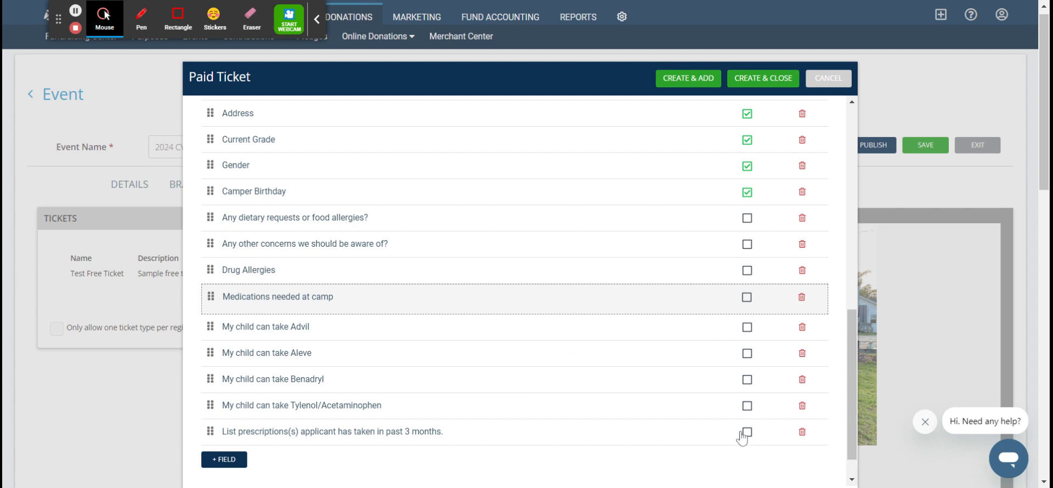
Add the "Insurance Carrier" custom field to the attendee info and mark it required.
left_click(232, 463)
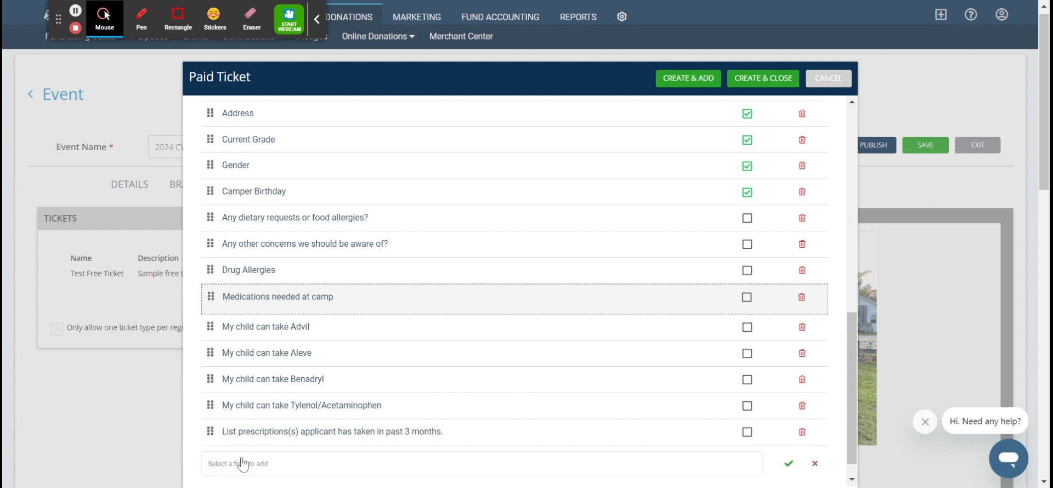
left_click(242, 464)
type("insu")
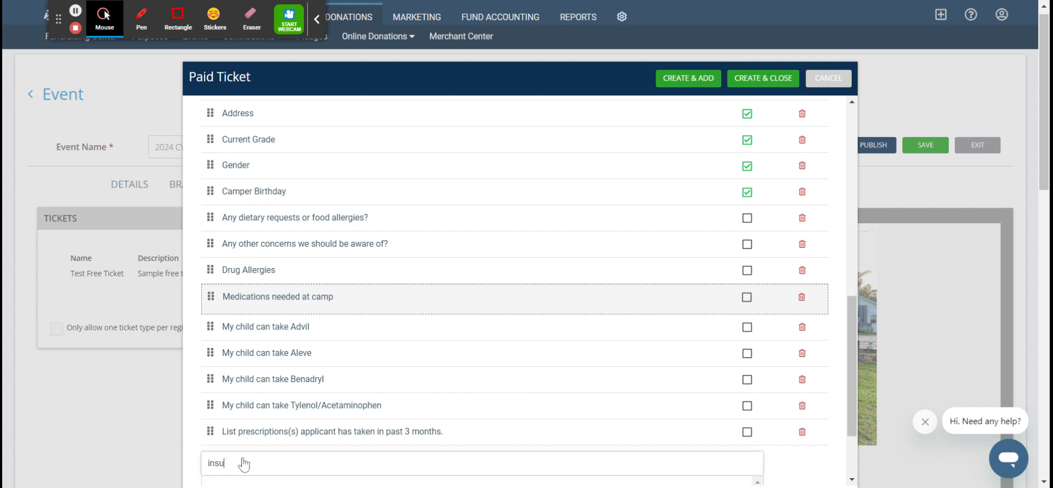
type("r")
left_click(288, 413)
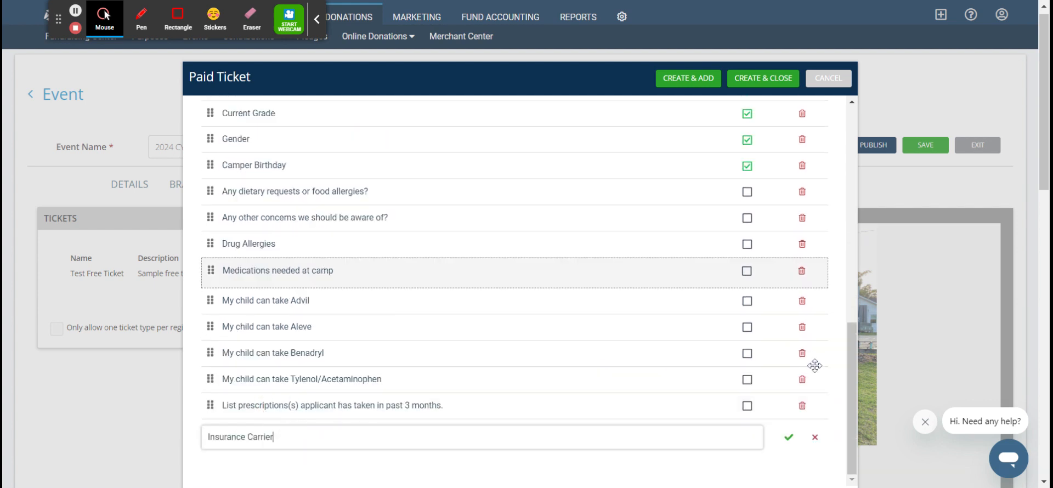
left_click(790, 442)
left_click(747, 434)
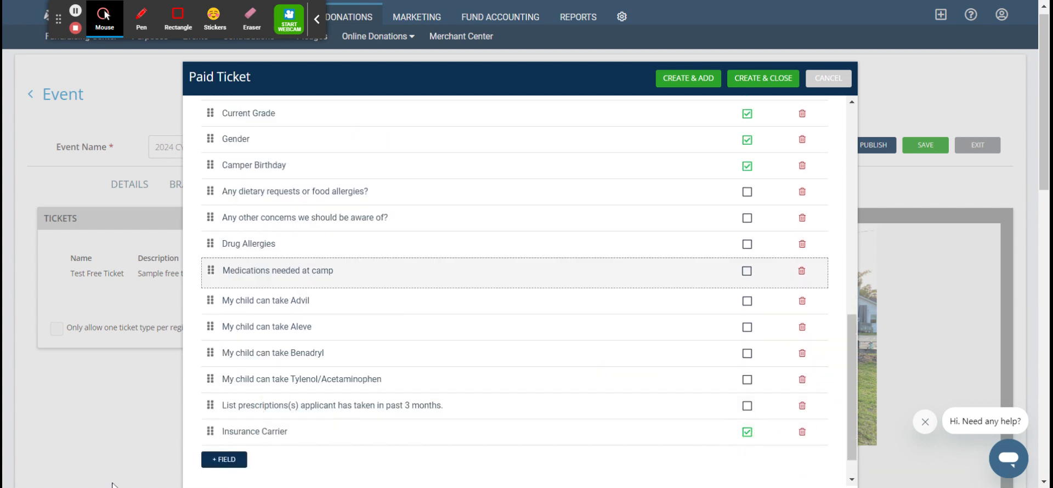
Add the "Insurance Policy Number" custom field to the attendee info as a required field.
left_click(224, 462)
left_click(270, 464)
type("policy")
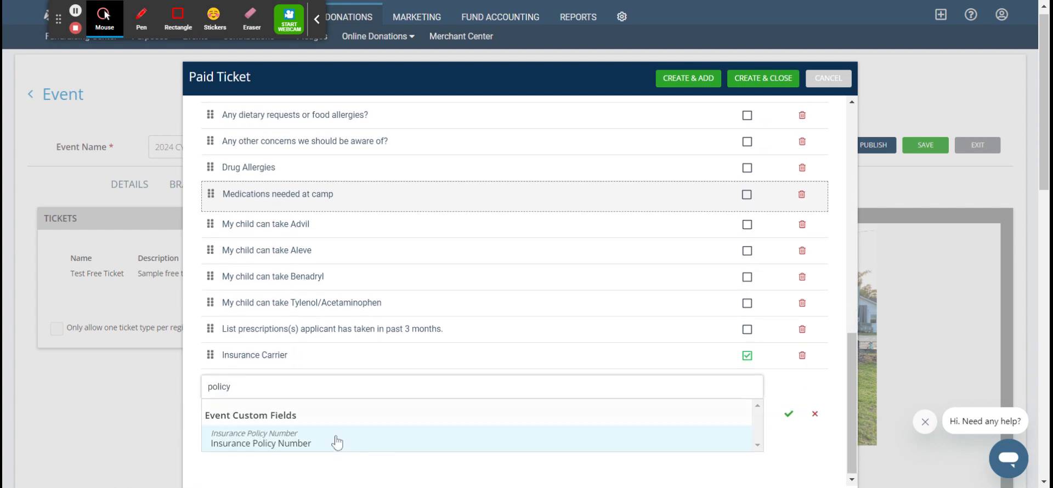
left_click(289, 442)
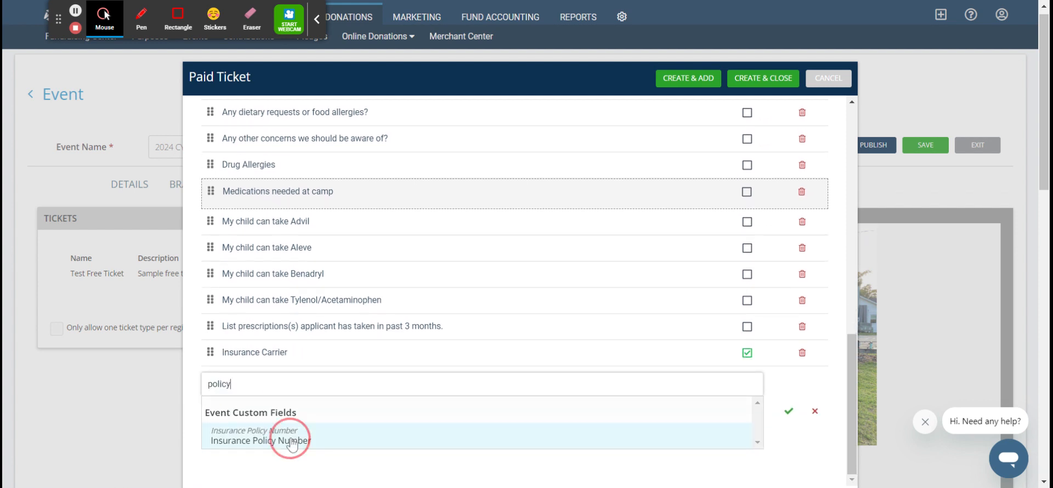
left_click(788, 438)
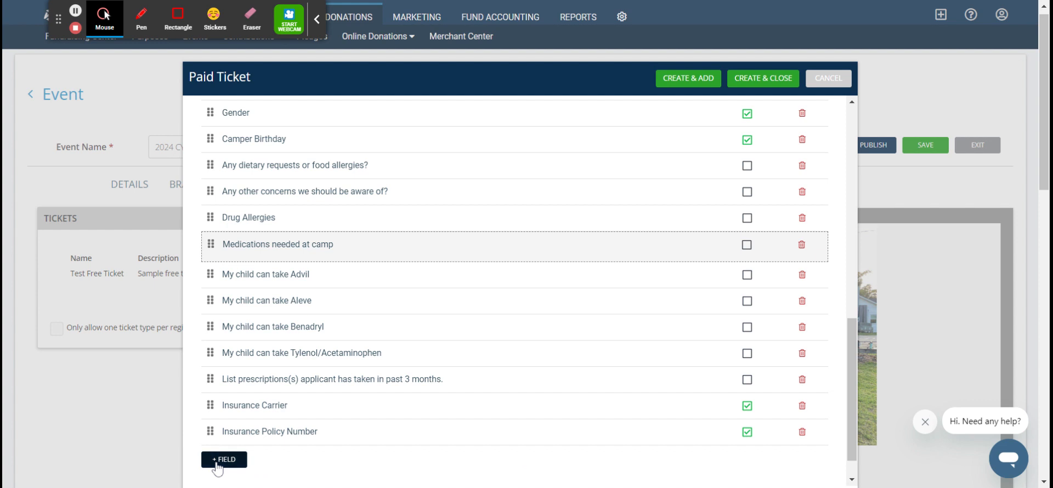
Add the "Emergency Contact First Name" custom field to the attendee info and make it required.
left_click(218, 461)
type("emerg")
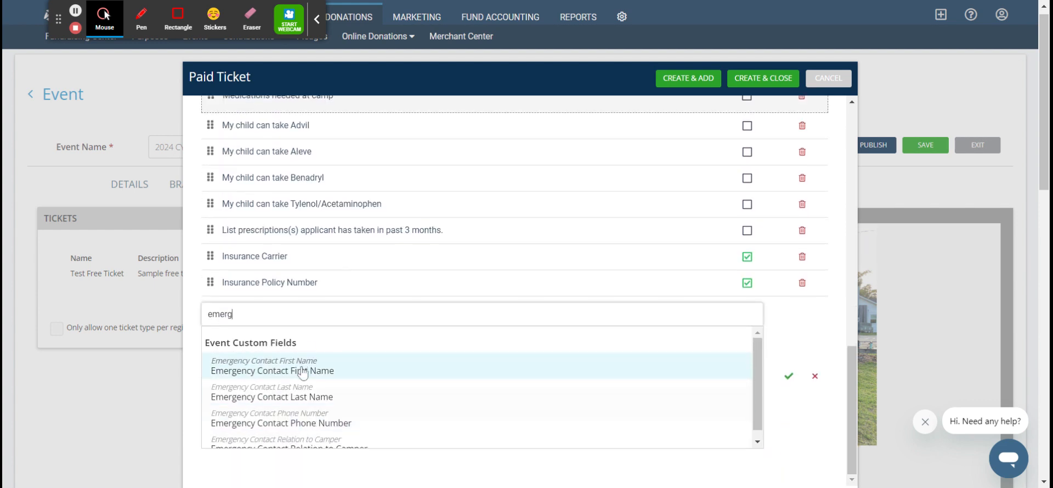
left_click(255, 369)
left_click(787, 439)
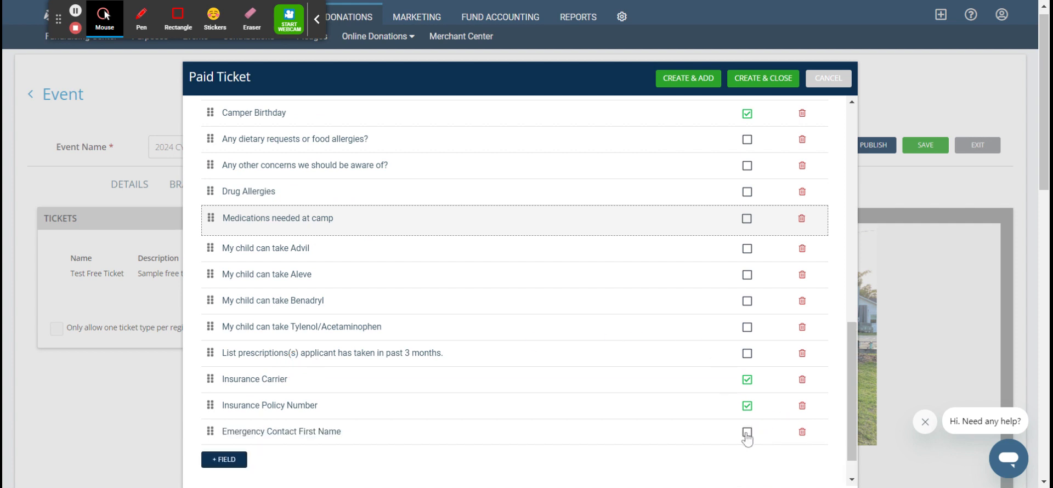
Add the "Emergency Contact Last Name" custom field to the attendee info as a required field.
left_click(210, 461)
left_click(262, 470)
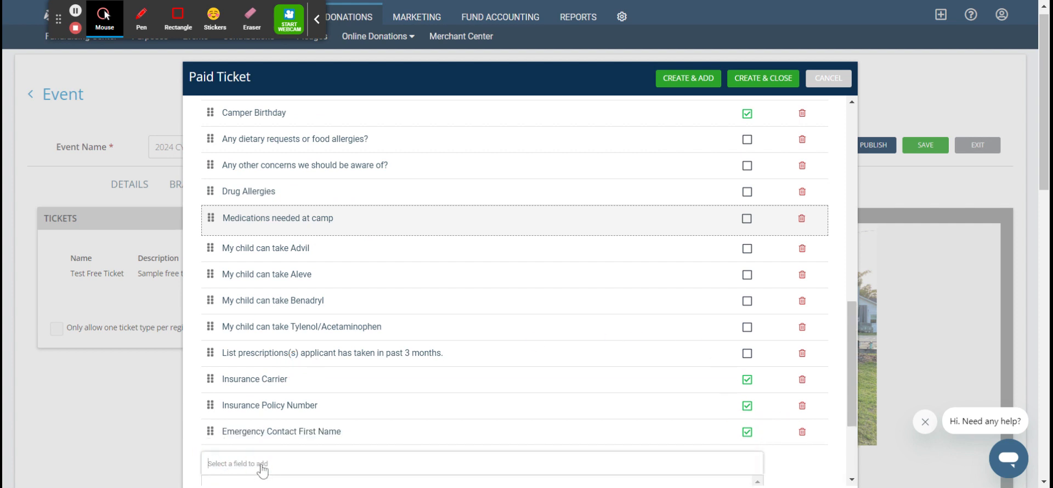
type("emergen")
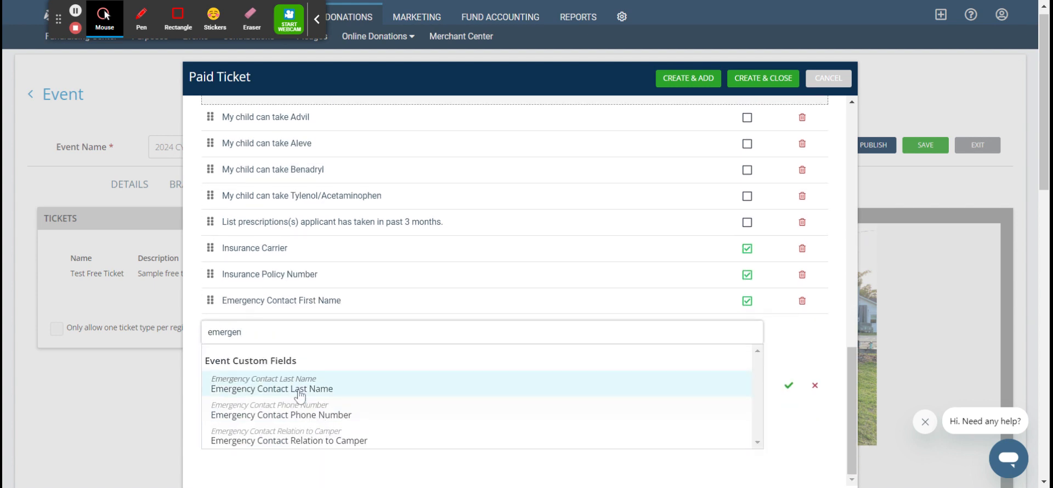
left_click(299, 391)
left_click(788, 439)
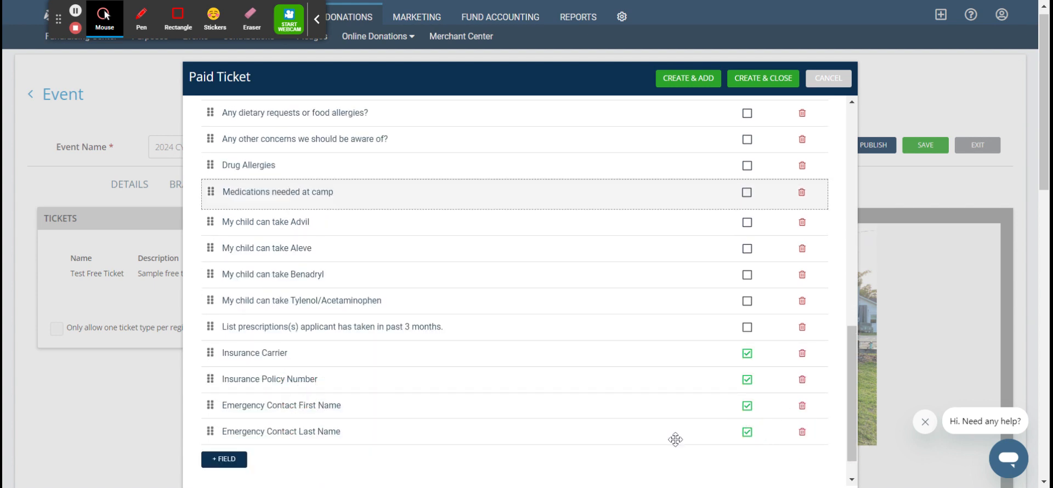
Add the "Emergency Contact Phone Number" custom field to the attendee info and mark it required.
left_click(223, 464)
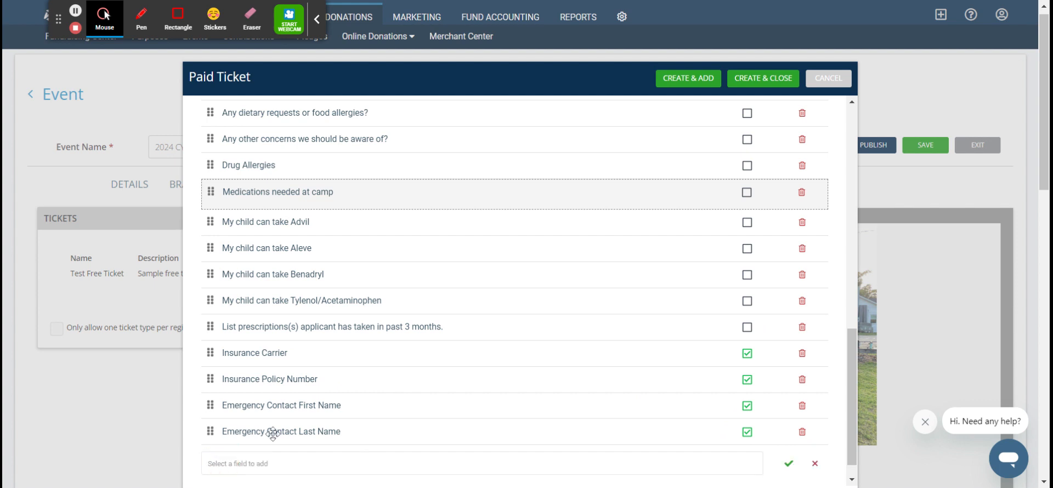
left_click(266, 471)
type("emer")
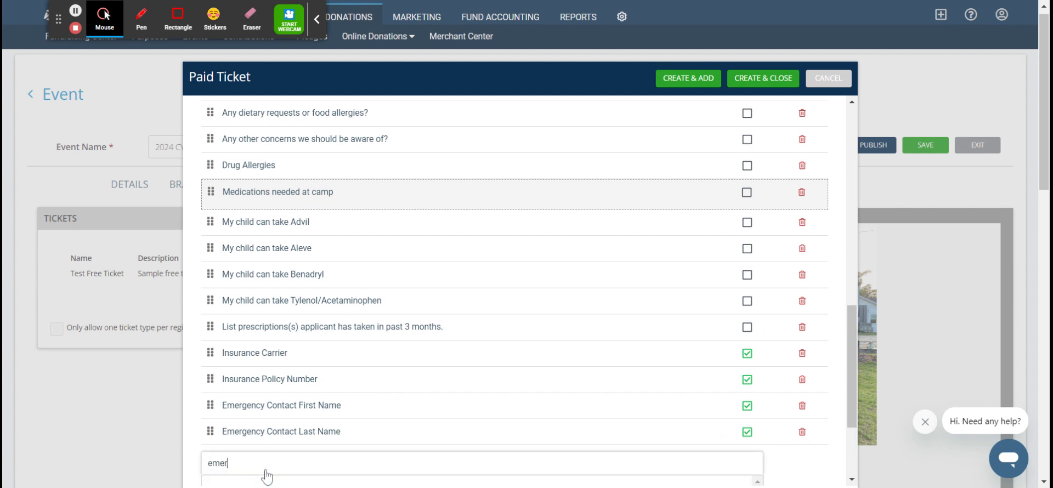
type("g")
left_click(269, 415)
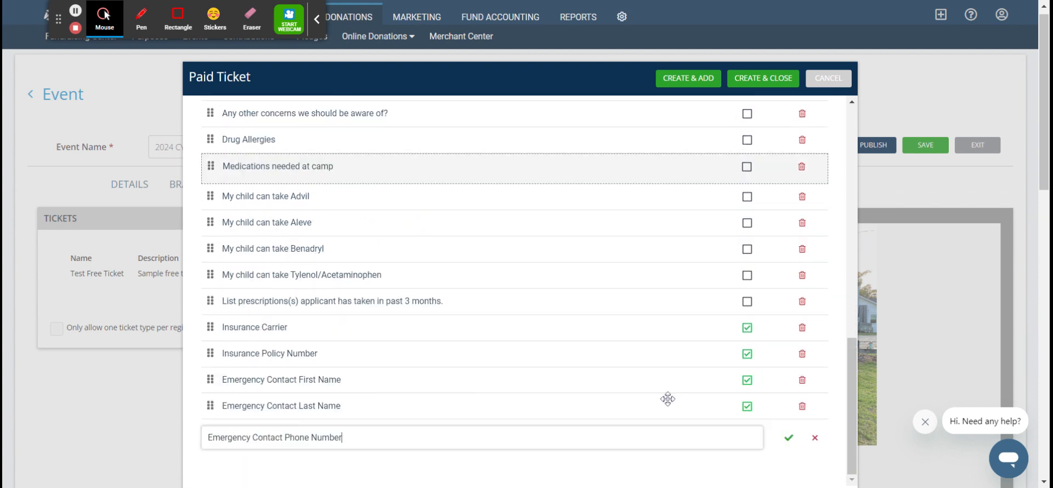
left_click(788, 438)
left_click(747, 433)
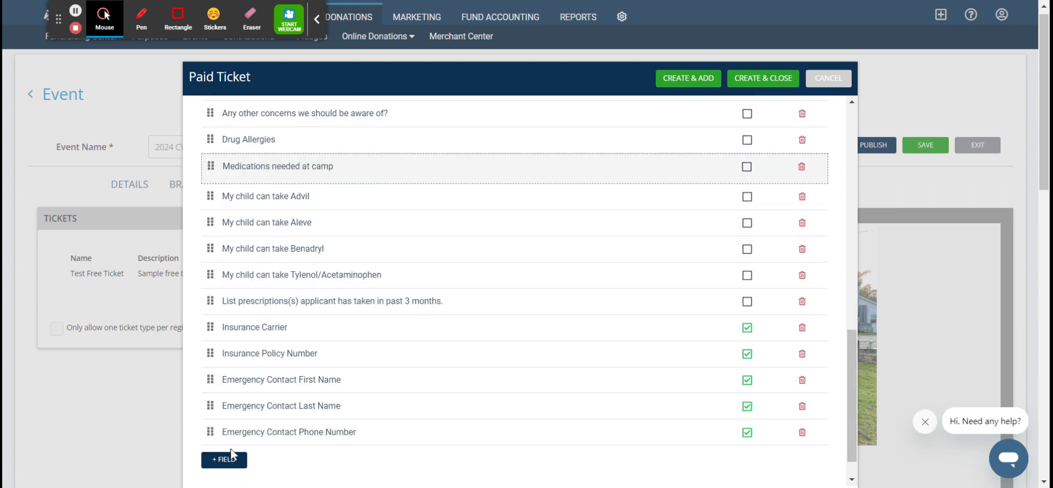
Add the "Emergency Contact Relation to Camper" custom field to the attendee info and make it required.
left_click(221, 464)
left_click(264, 471)
type("emerg")
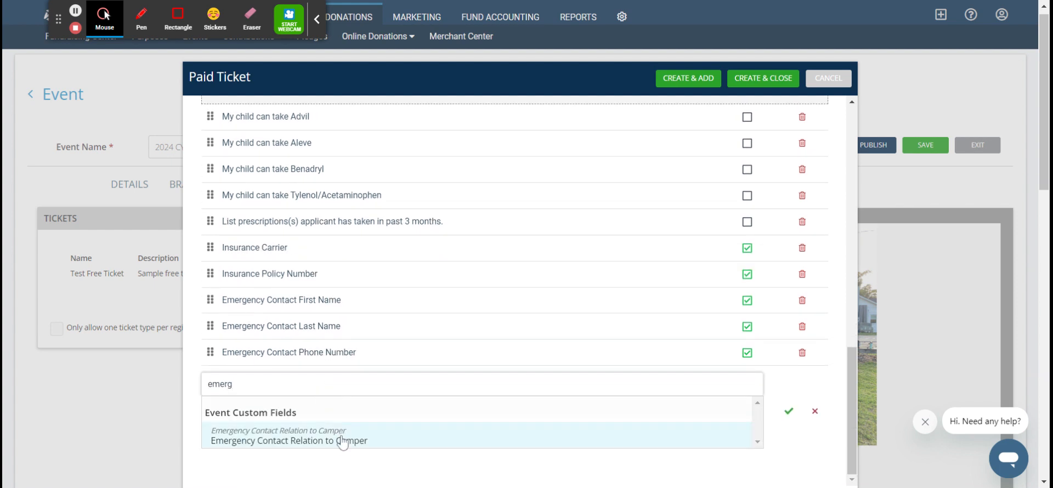
left_click(340, 441)
left_click(788, 438)
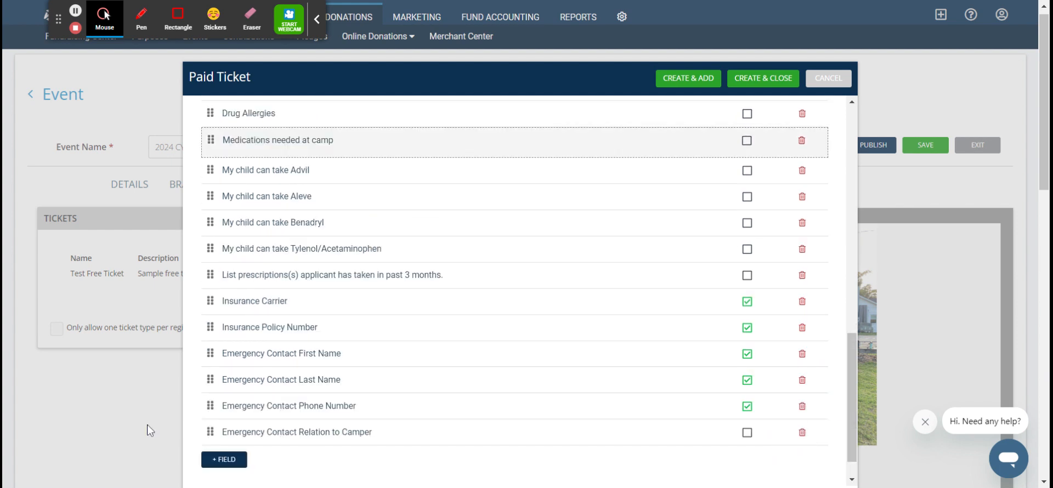
left_click(207, 465)
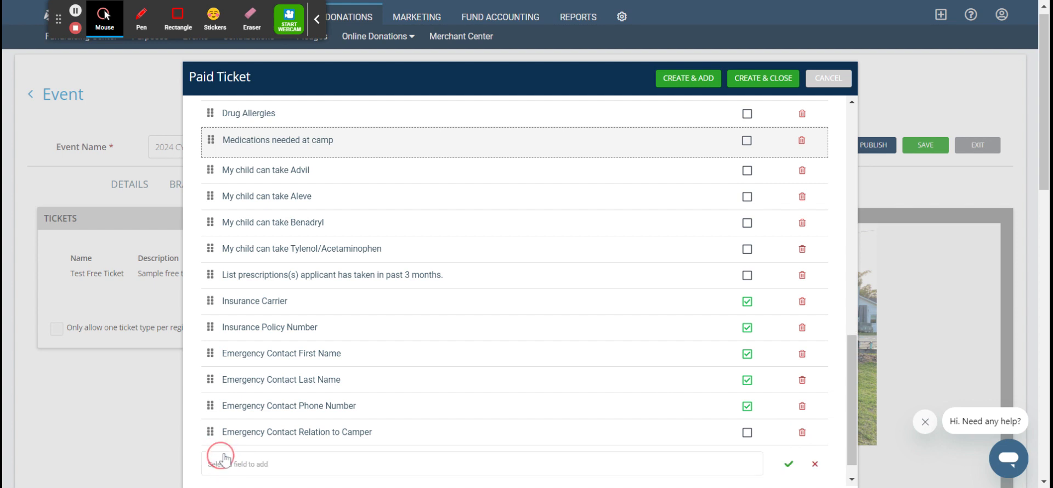
left_click(747, 433)
Add the "Choose up to three people you want to room with during your week of camp" custom field to the attendee info as optional.
left_click(594, 464)
type("choose")
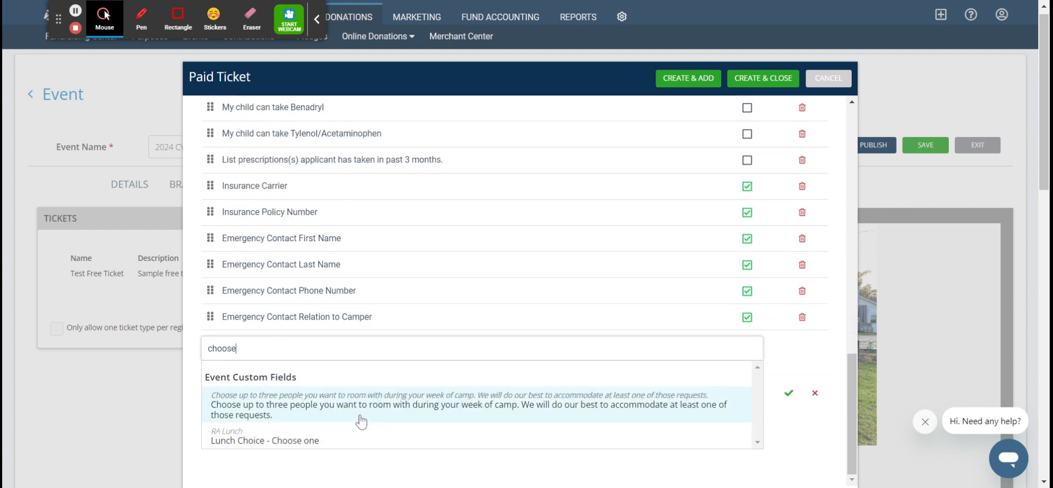
left_click(357, 421)
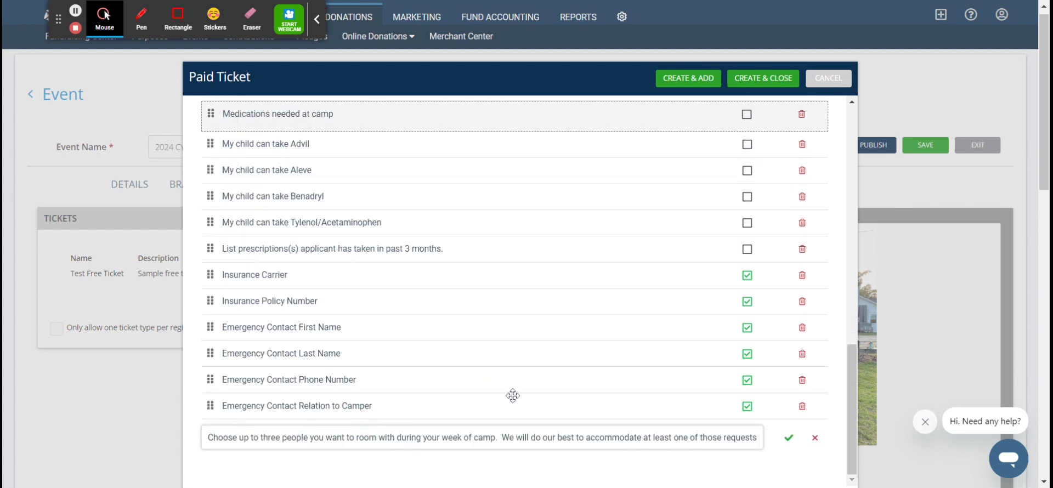
left_click(785, 437)
left_click(746, 434)
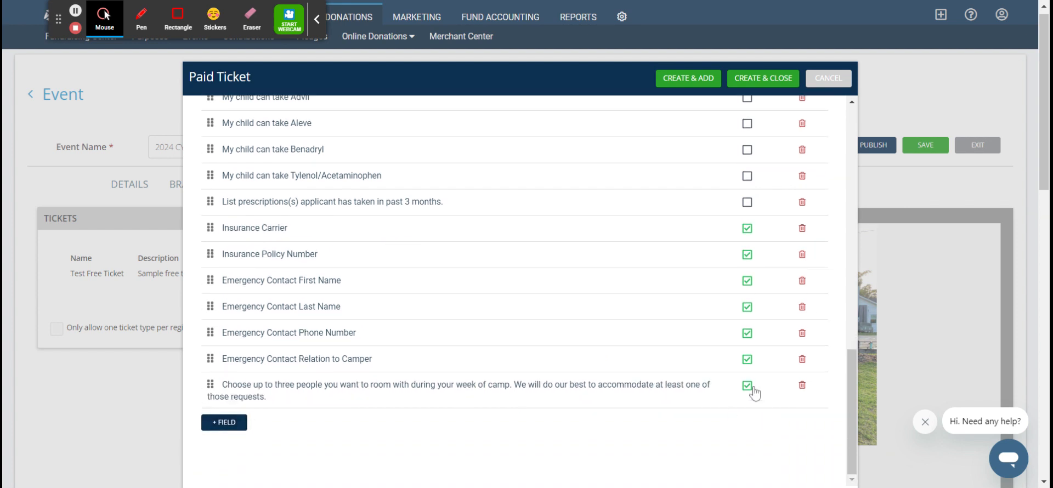
left_click(748, 387)
Add the "What church do you attend?" custom field to the attendee info as an optional field.
left_click(234, 424)
left_click(245, 437)
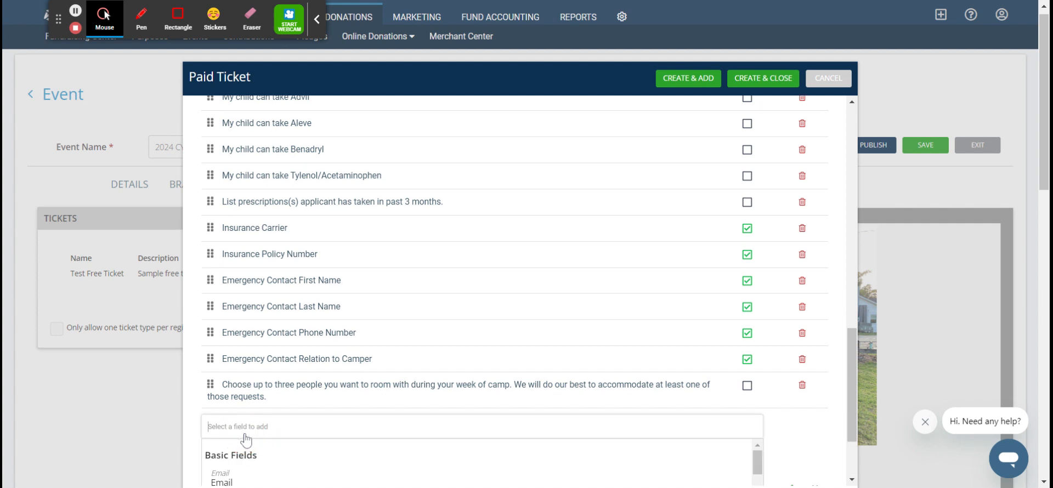
type("W")
type("hat chyur")
key("BackSpace")
key("BackSpace")
key("BackSpace")
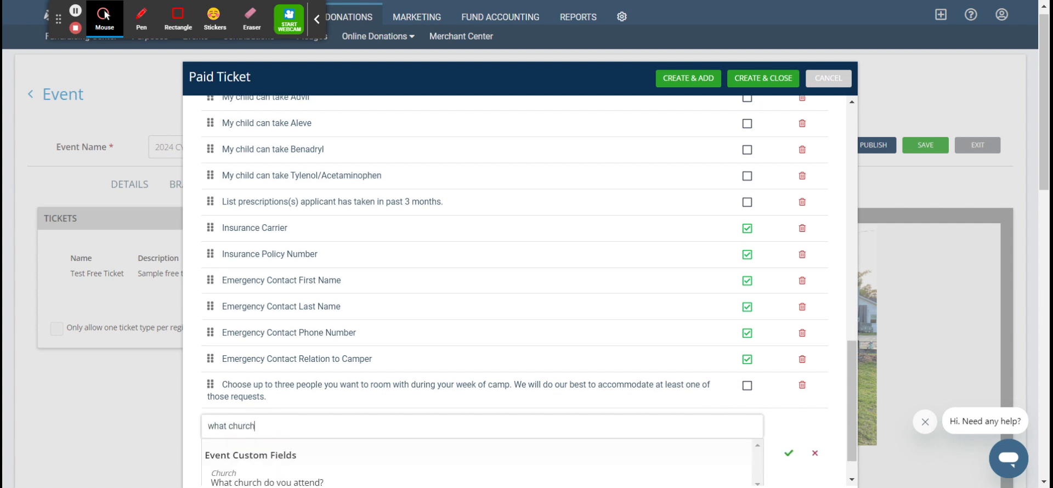
left_click(269, 479)
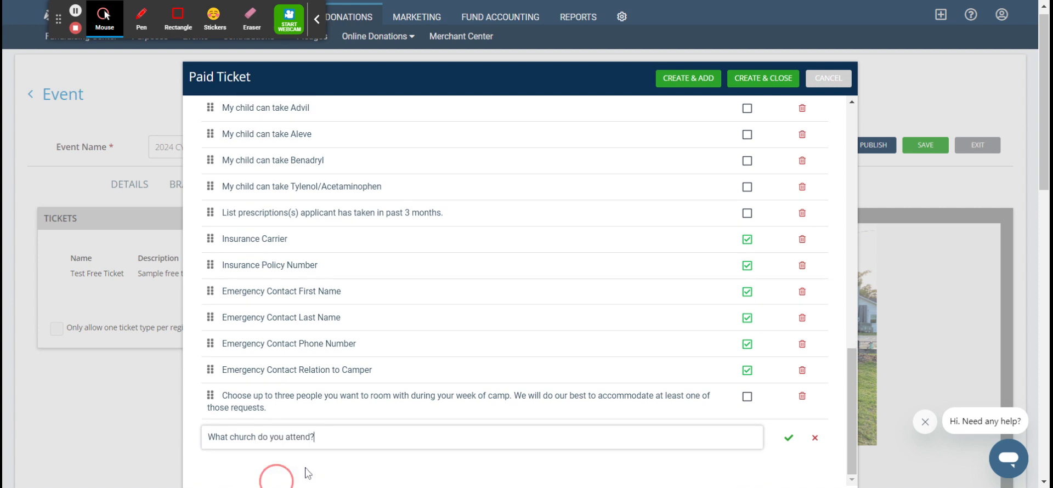
left_click(789, 439)
Add the "Promo Code" custom field to the attendee info as an optional field.
left_click(226, 462)
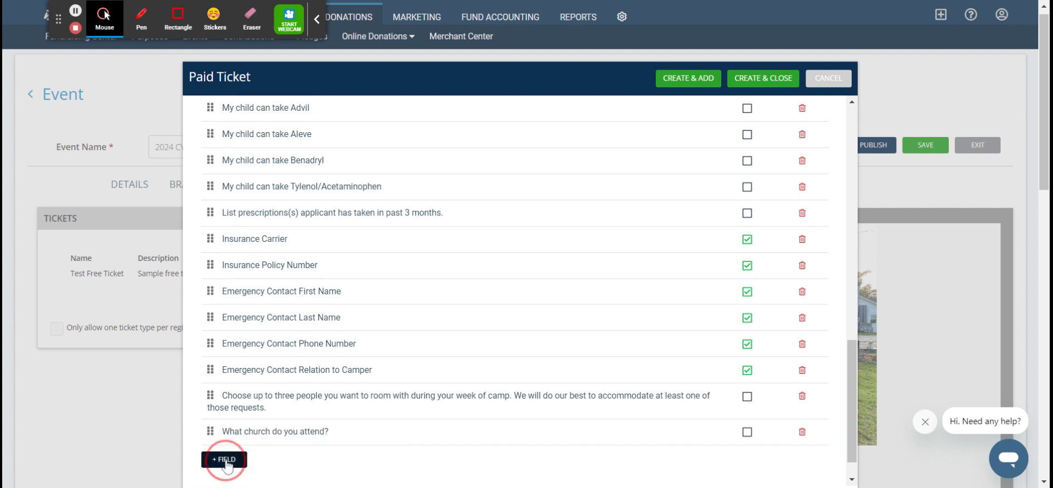
left_click(256, 466)
type("pro")
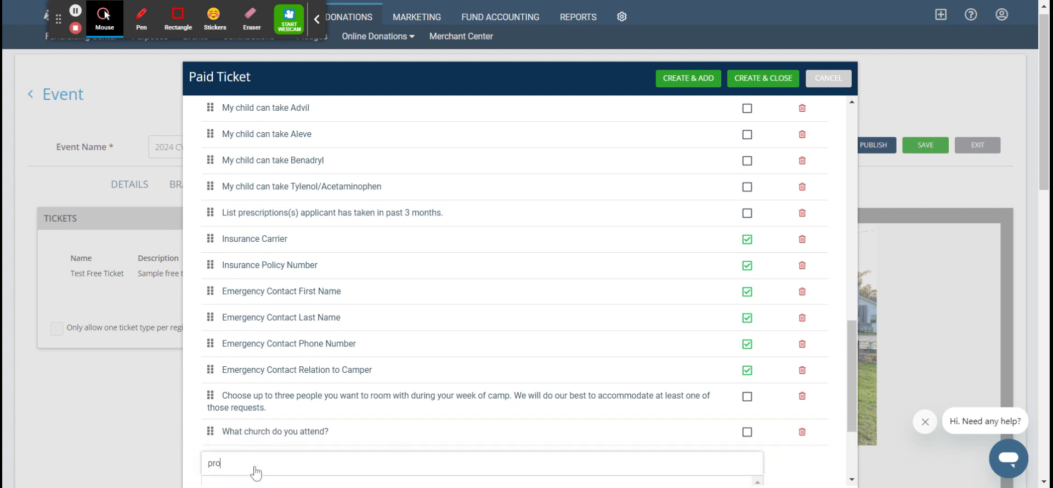
type("mo")
left_click(261, 444)
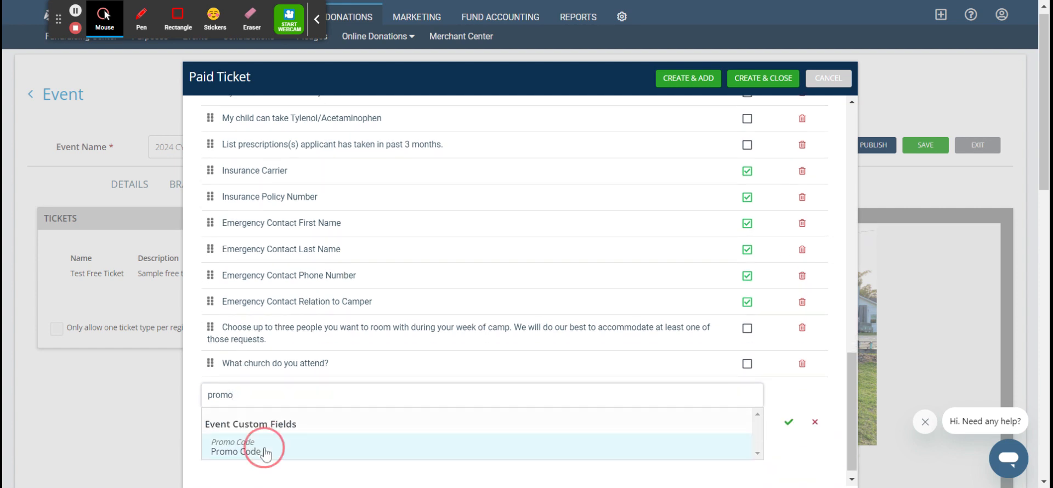
left_click(788, 438)
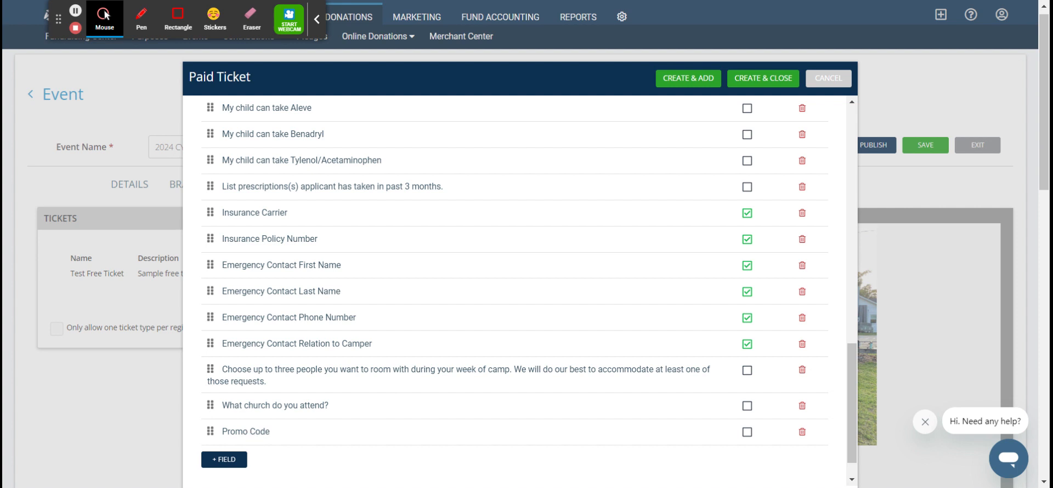
Create the finished camper ticket and delete the sample Test Free Ticket from the event's tickets.
scroll(411, 341, "down", 1)
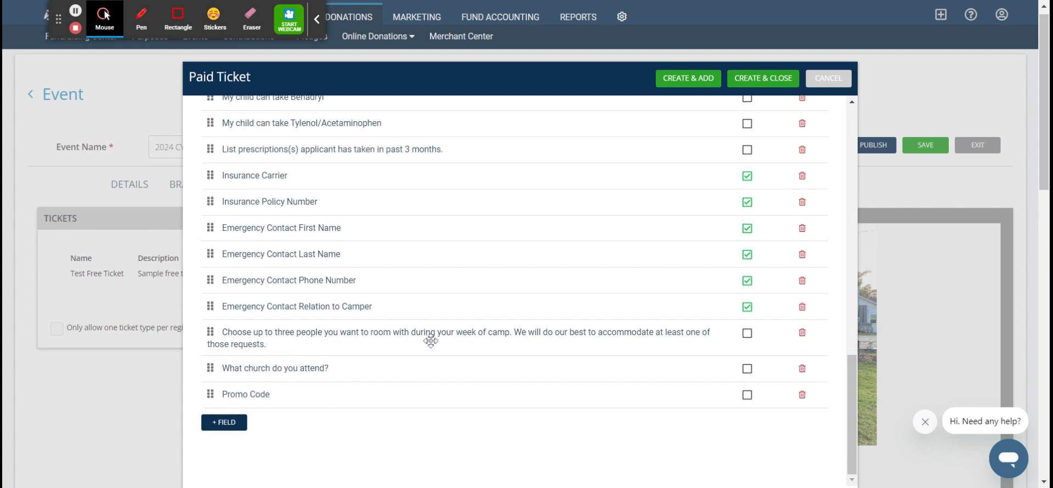
scroll(484, 301, "down", 4)
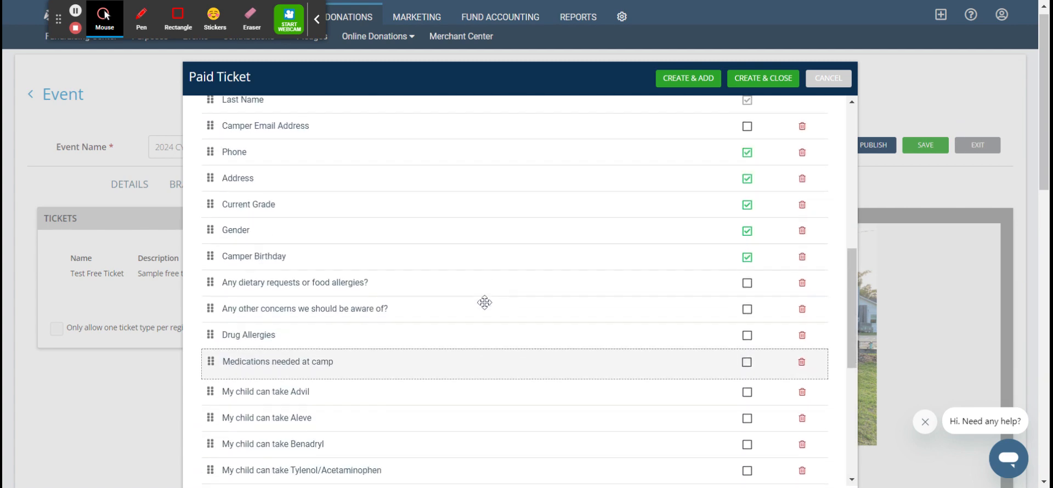
scroll(484, 301, "up", 8)
scroll(598, 299, "down", 10)
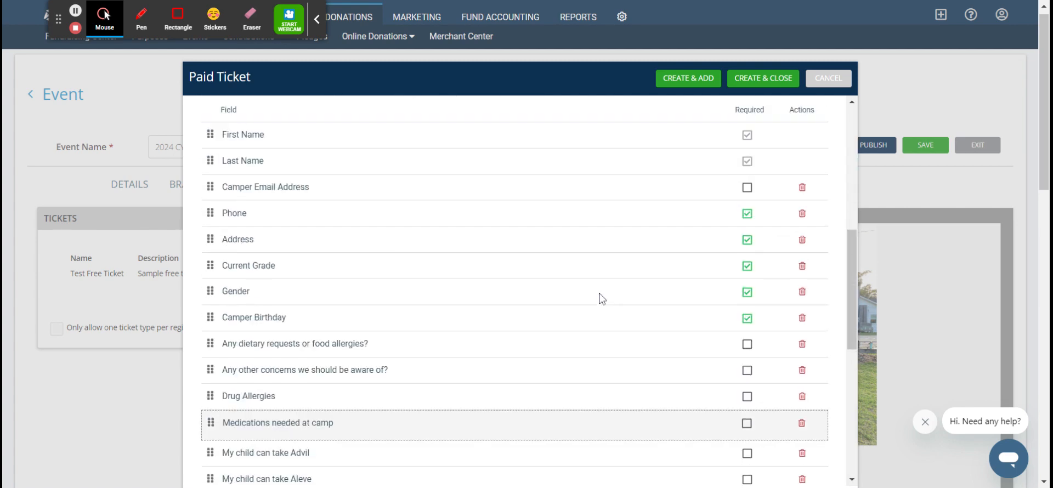
left_click(753, 81)
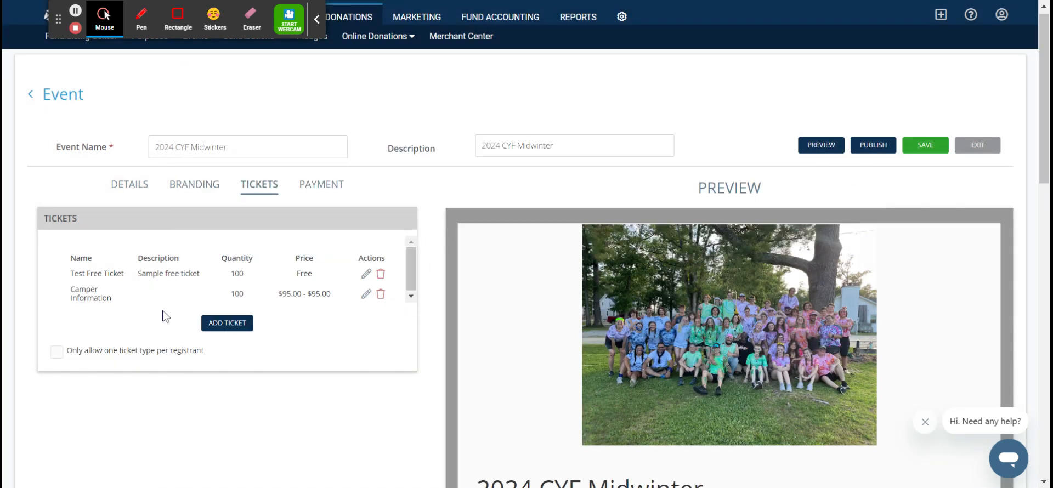
left_click(380, 274)
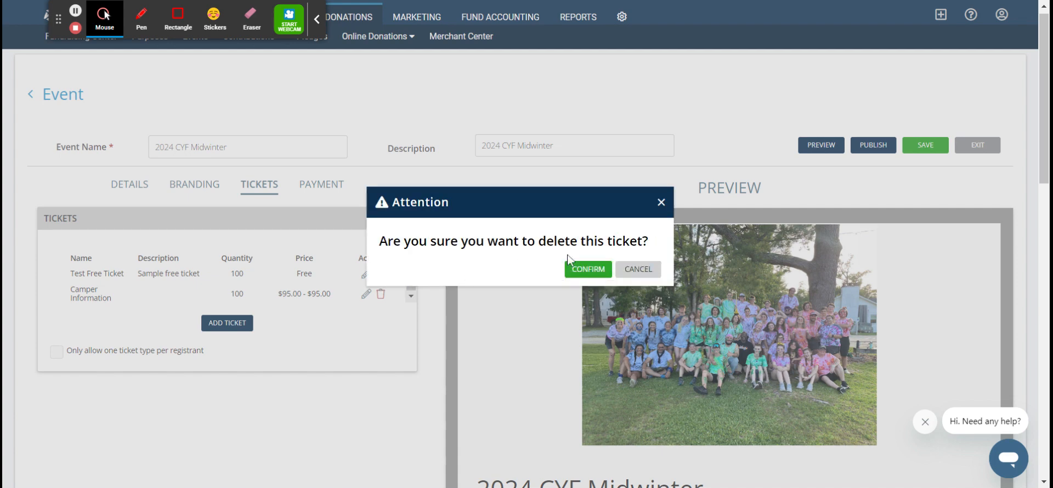
left_click(579, 270)
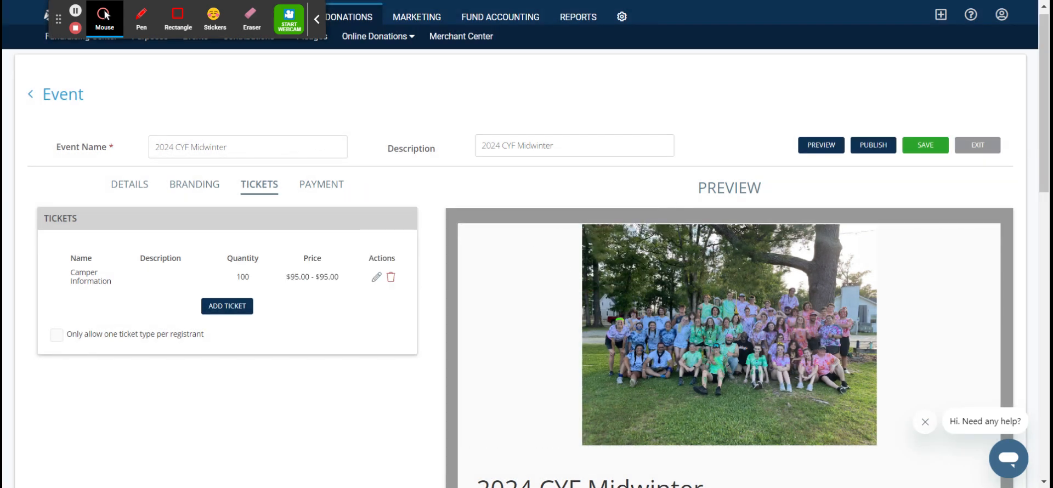
Start a second paid ticket named "RCYW Camper" with the description "RCYW Only".
left_click(226, 306)
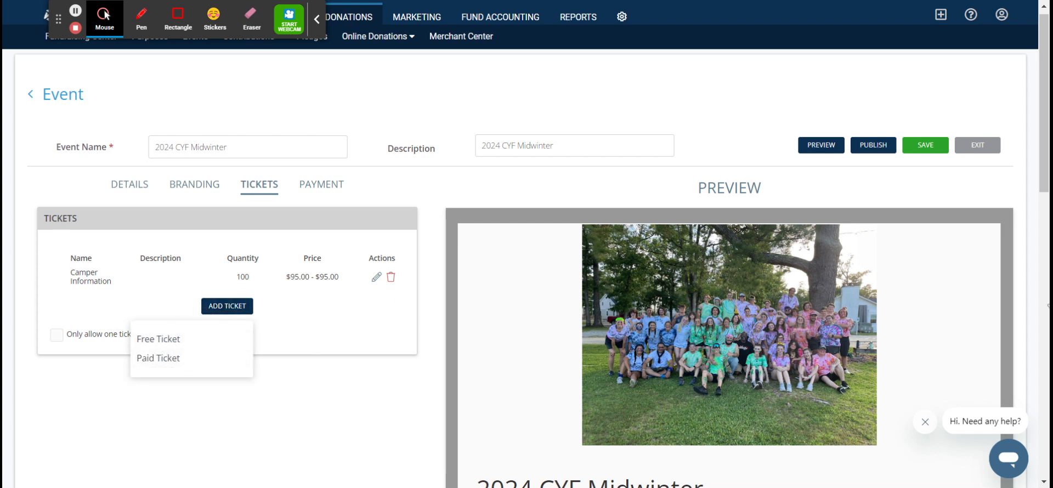
left_click(159, 358)
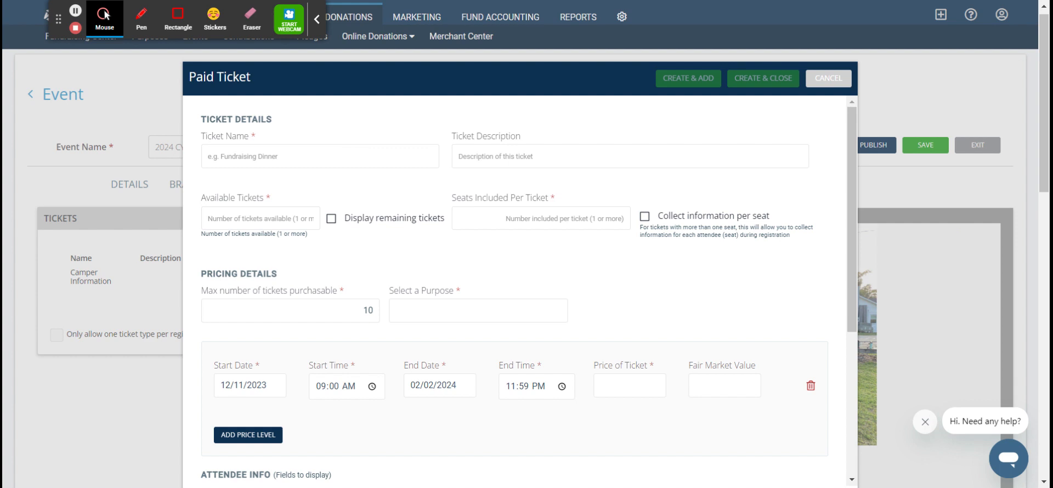
left_click(257, 164)
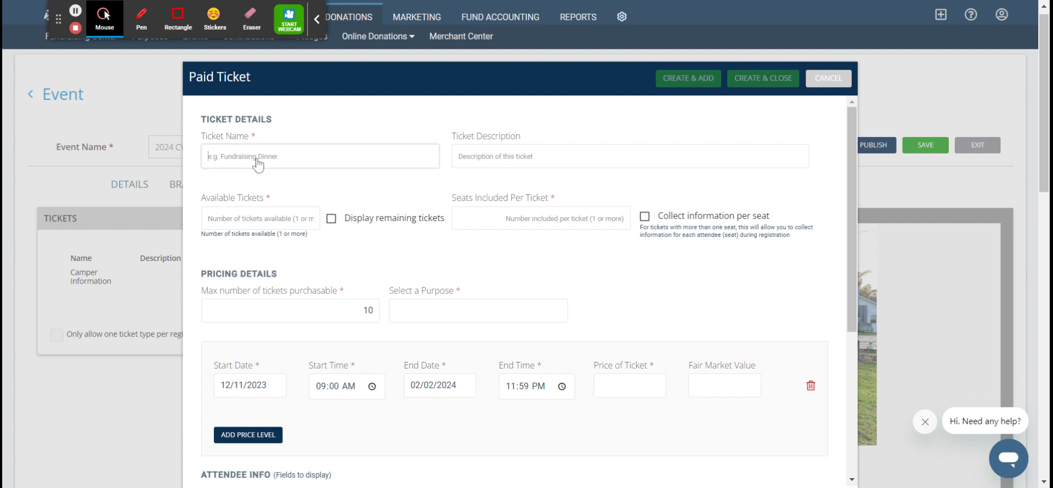
type("RCYW C")
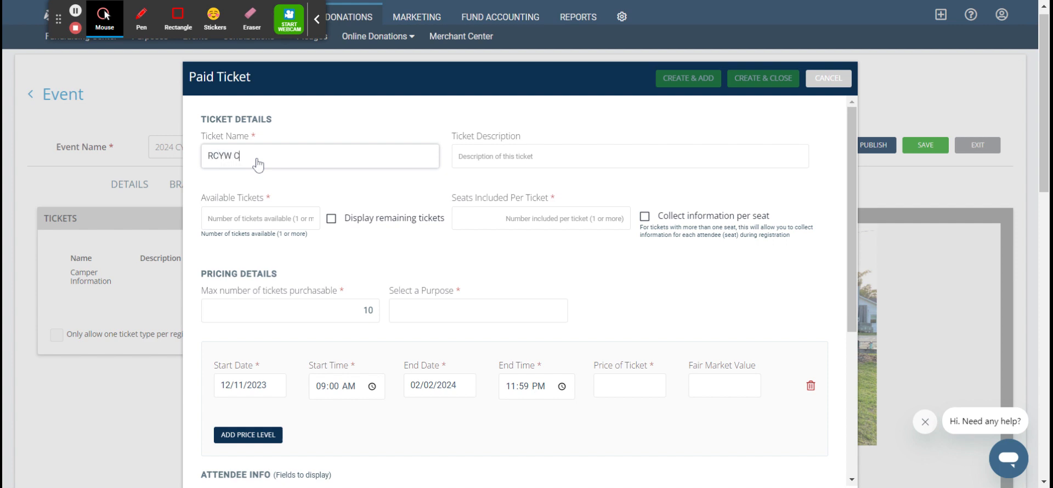
type("amper")
key("Tab")
type("R")
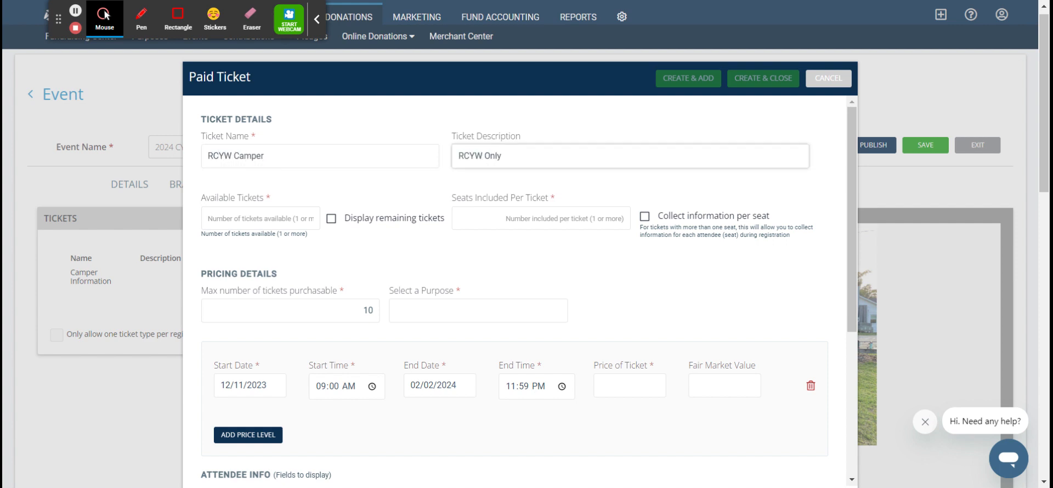
Set the RCYW Camper ticket to 100 available tickets with 1 seat included per ticket.
left_click(259, 220)
type("100")
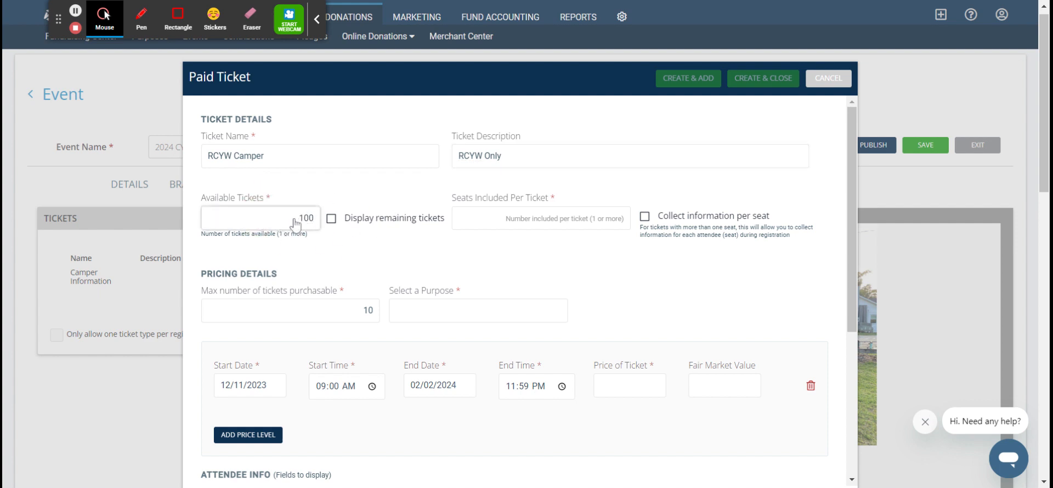
left_click(471, 228)
type("1")
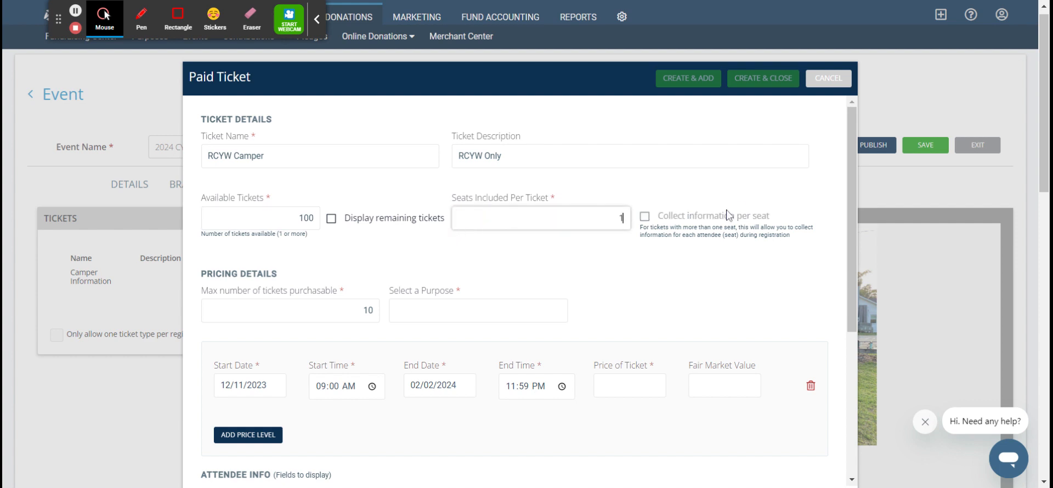
left_click(646, 216)
Assign the RCYW Camper ticket to the CYF Retreats purpose.
left_click(414, 313)
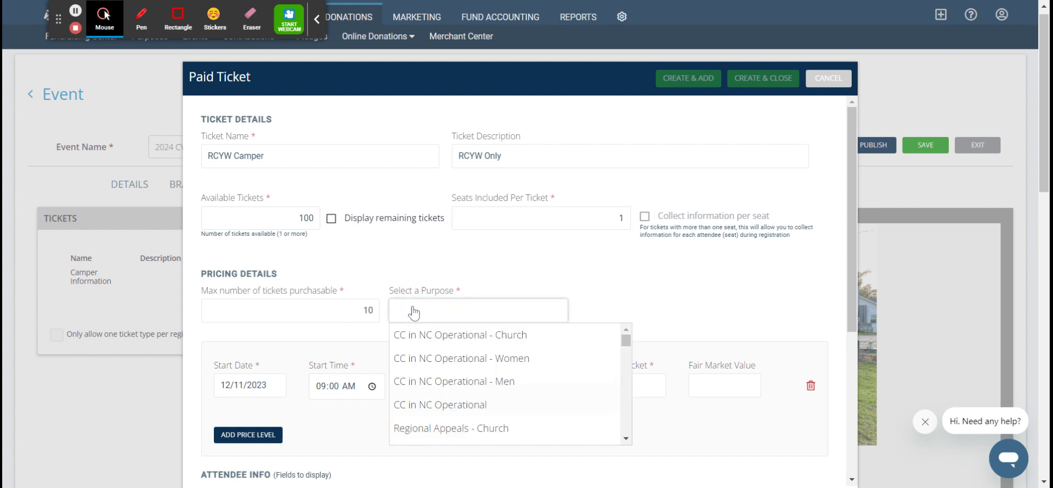
type("cyf")
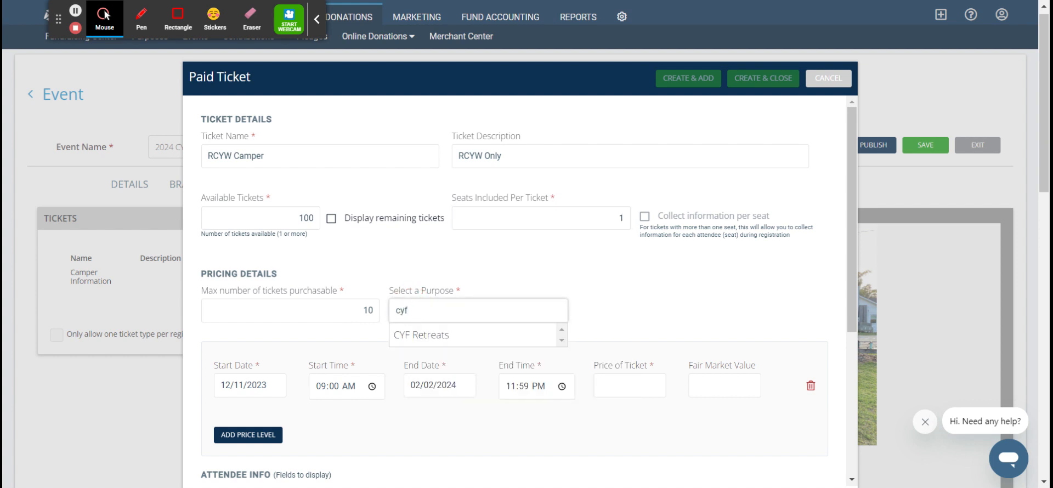
left_click(423, 333)
Set both the ticket price and the fair market value to 75.00 for the RCYW Camper ticket.
scroll(688, 281, "down", 1)
scroll(688, 281, "down", 1)
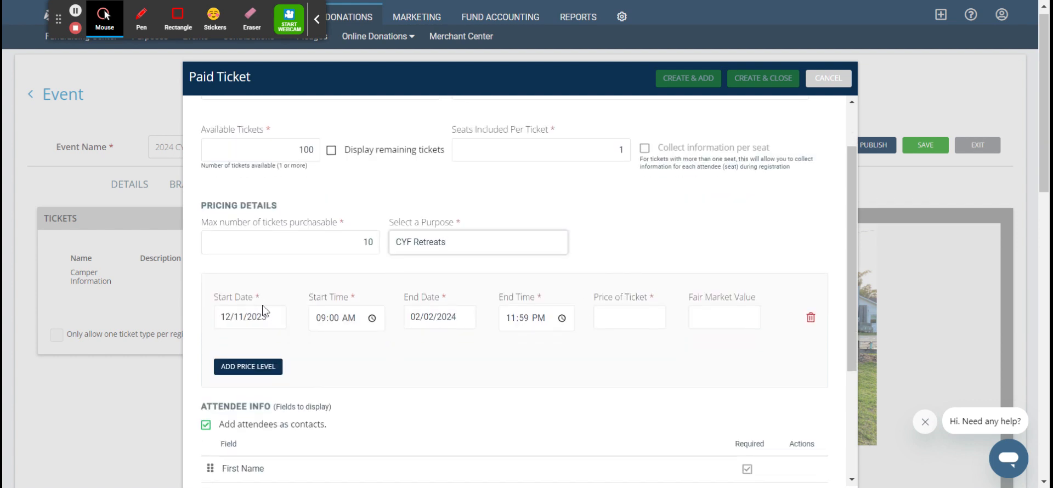
left_click(635, 320)
type("75")
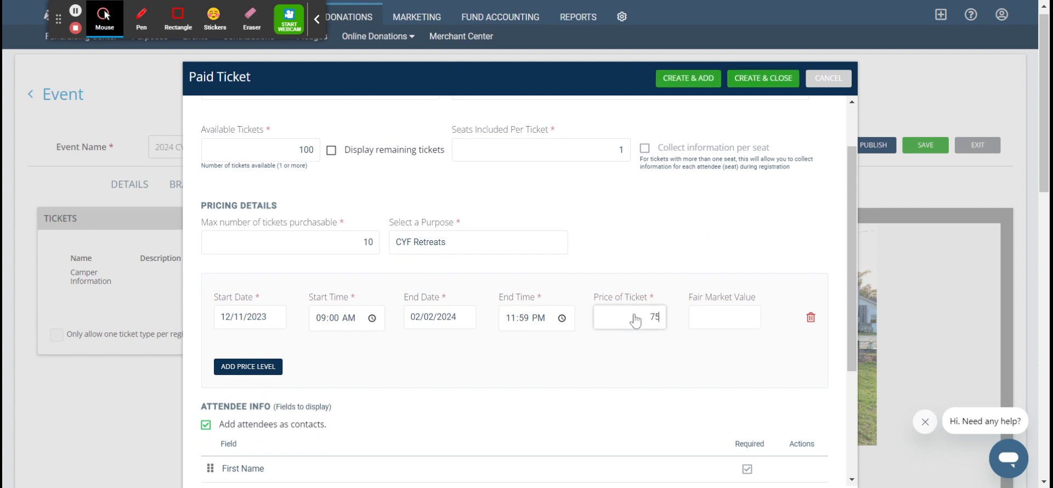
left_click(718, 317)
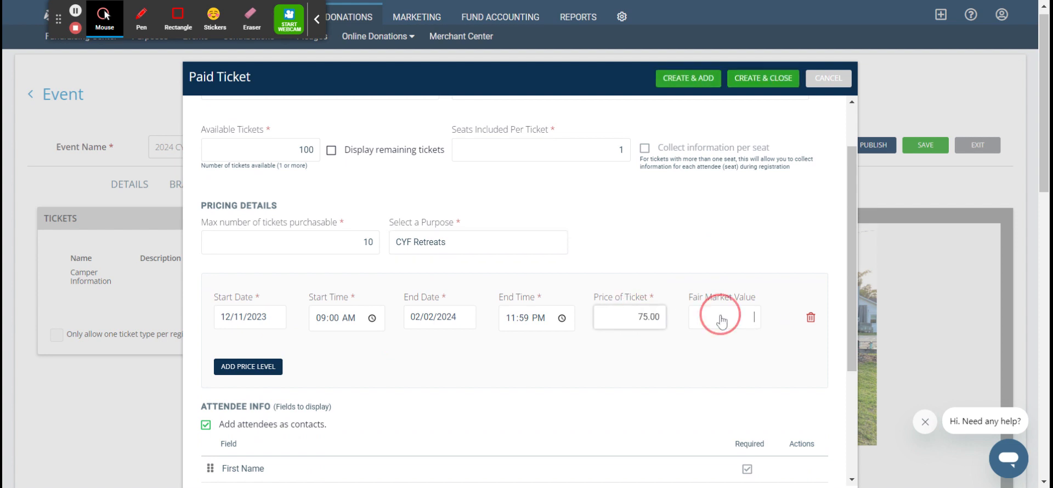
type("75")
left_click(771, 214)
scroll(343, 424, "down", 3)
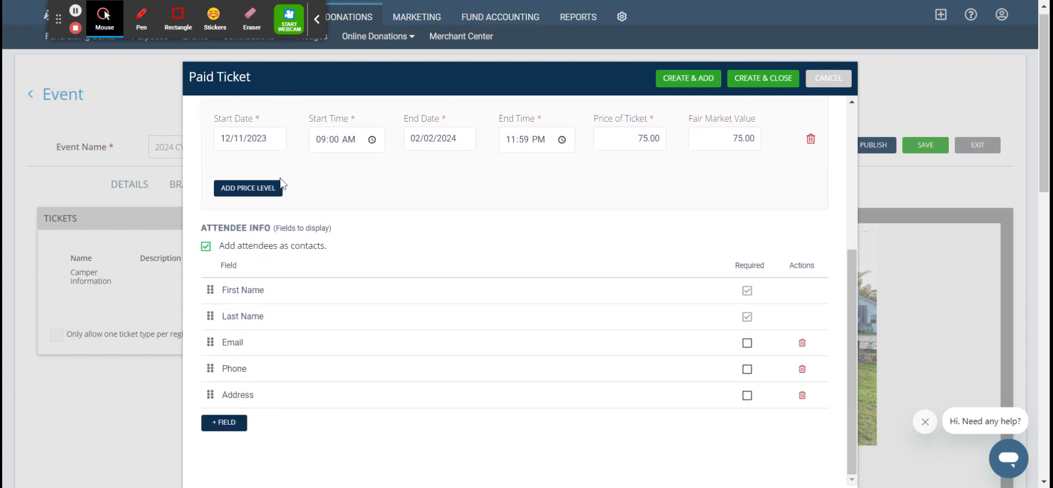
left_click(279, 187)
scroll(576, 319, "up", 1)
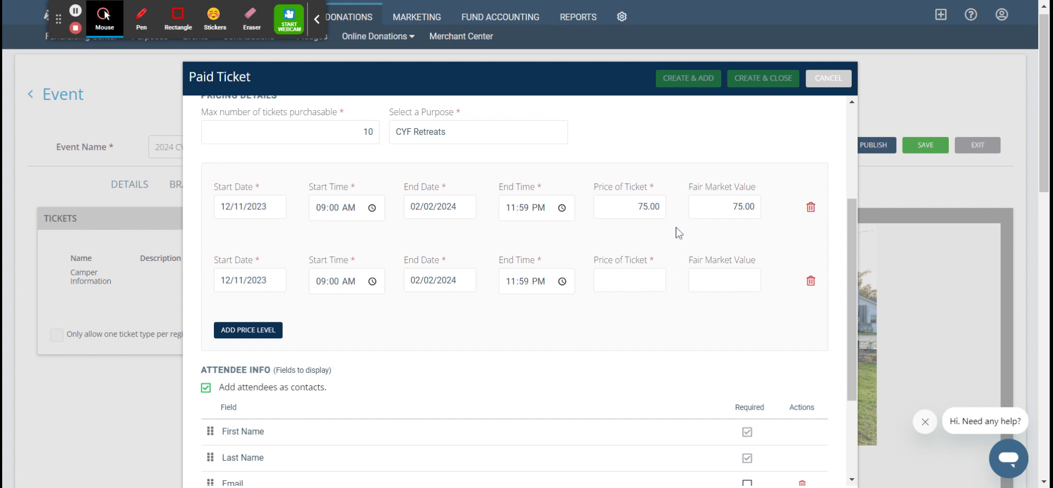
left_click(810, 282)
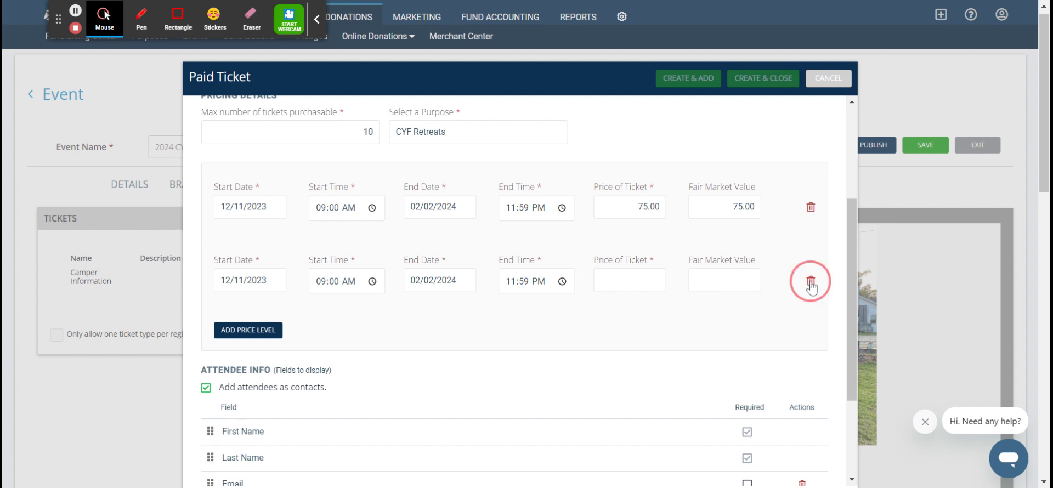
Remove the Email field from the attendee info and make the Phone and Address fields required.
scroll(549, 337, "down", 2)
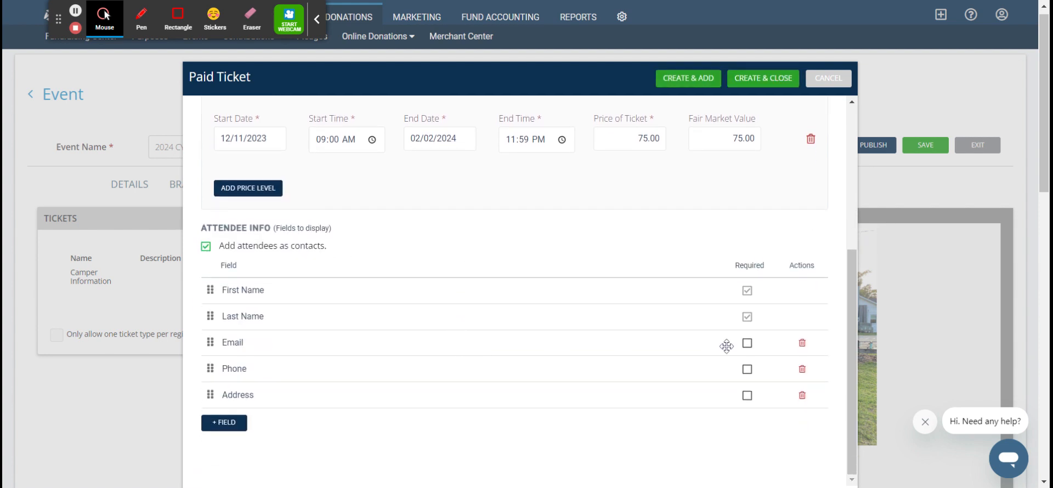
left_click(802, 343)
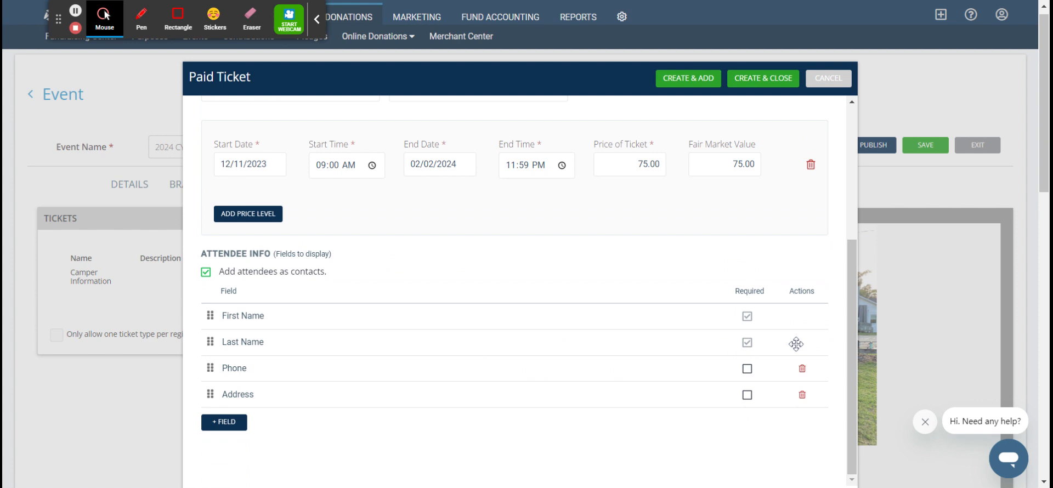
left_click(747, 368)
left_click(747, 395)
Add the "Camper Email Address" custom field as optional and place it directly below Last Name.
left_click(224, 423)
left_click(263, 428)
type("camp")
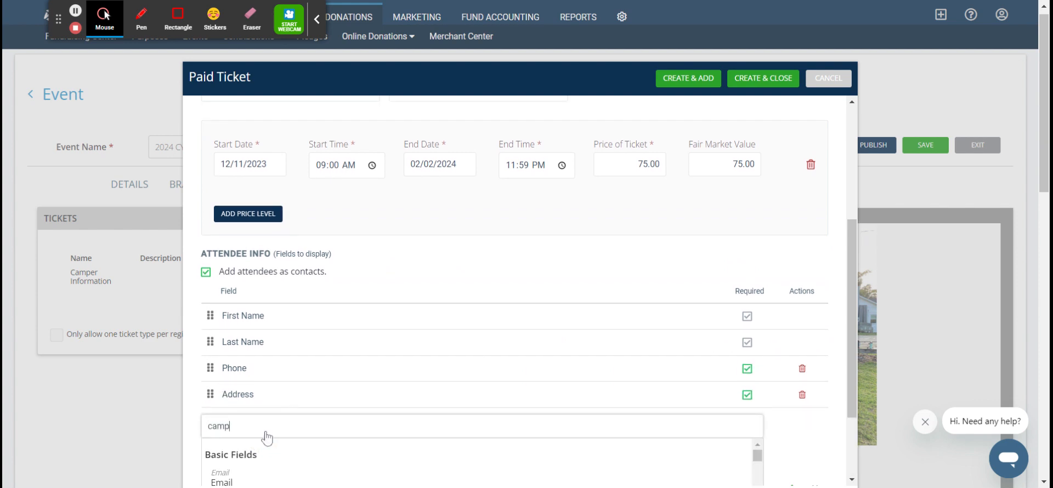
type("er")
scroll(266, 437, "down", 2)
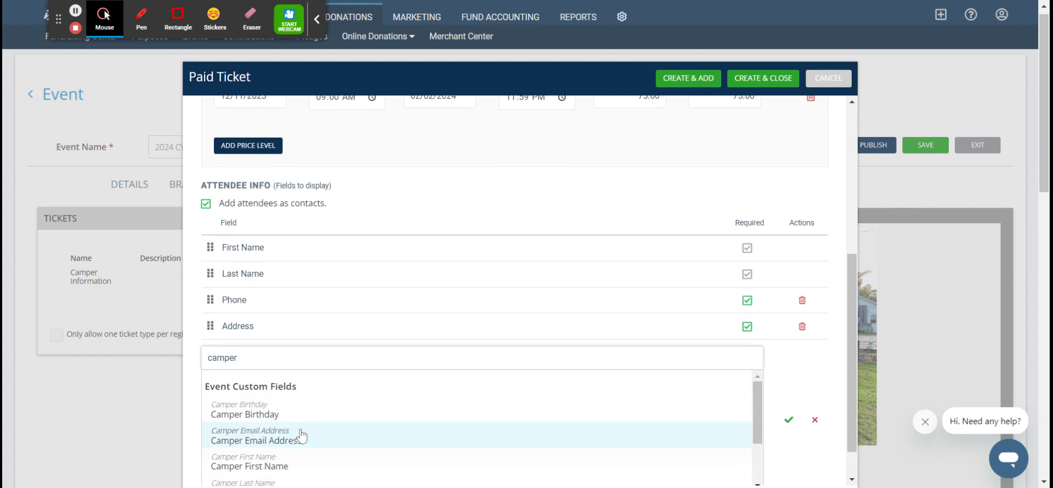
left_click(301, 436)
left_click(788, 444)
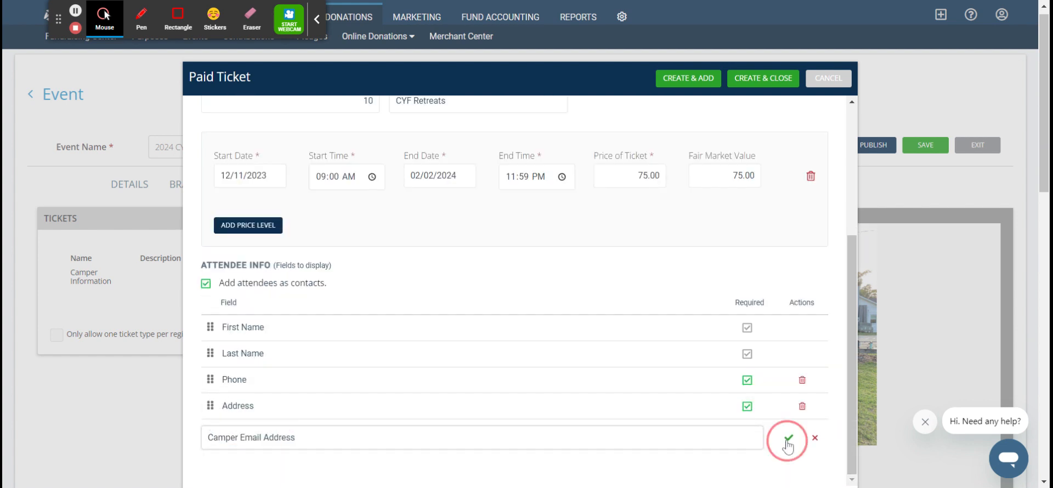
left_click_drag(209, 434, 209, 378)
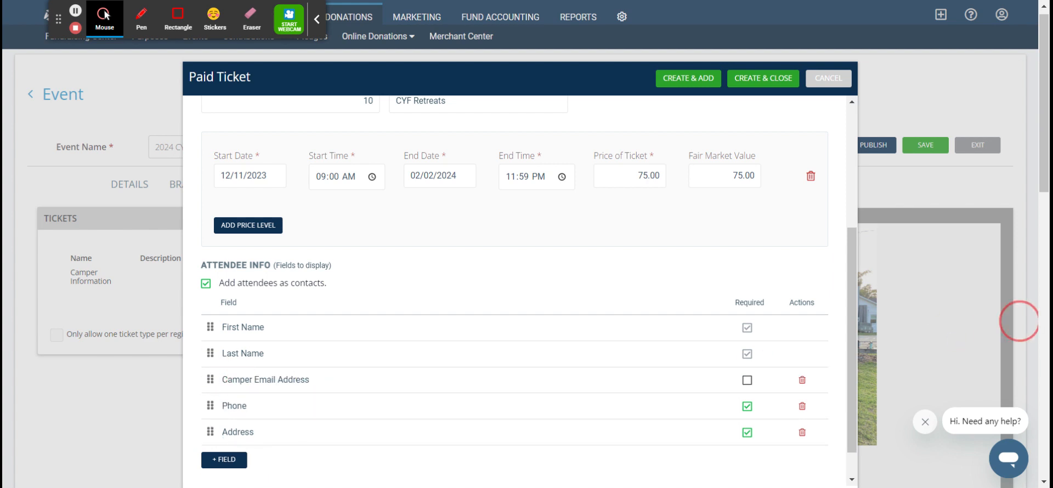
Add the "Camper Birthday" custom field to the RCYW Camper ticket's attendee info and make it required.
left_click(225, 460)
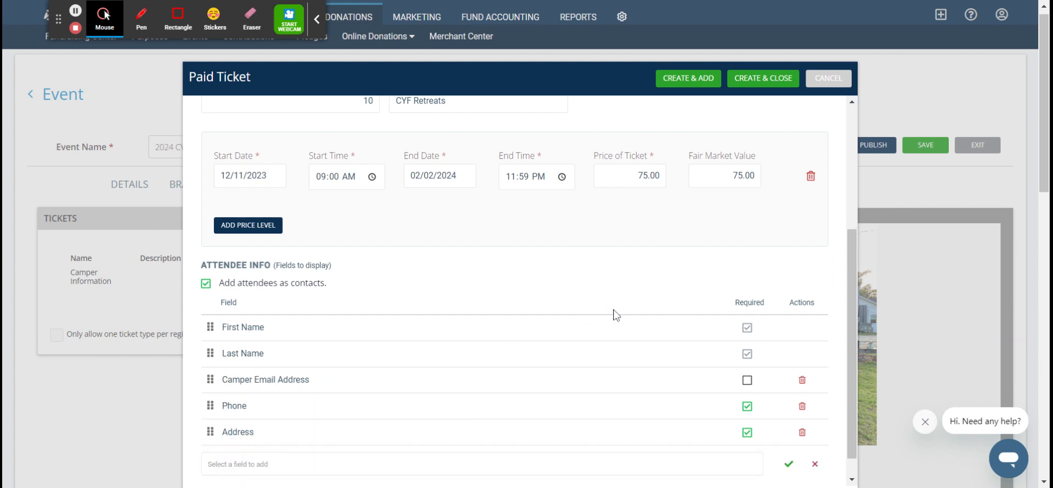
left_click(238, 466)
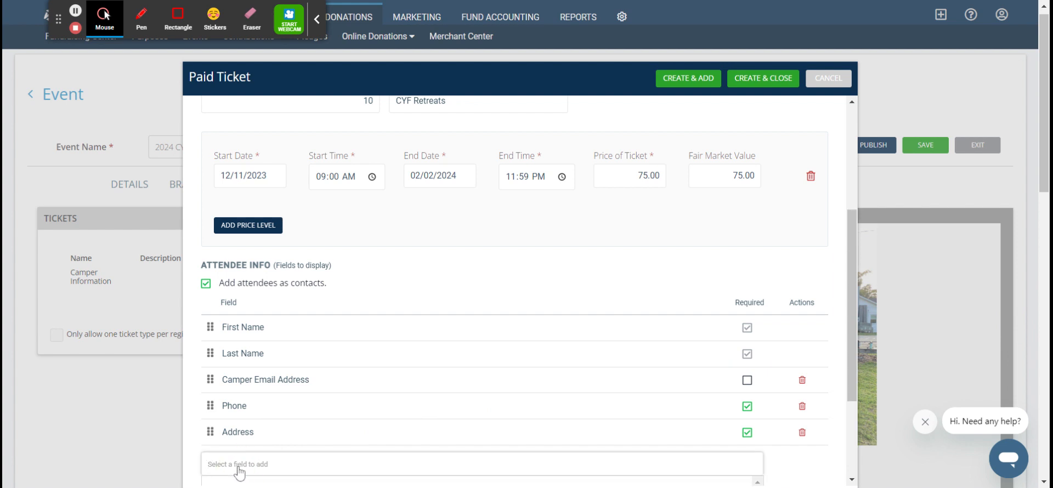
type("camper bi")
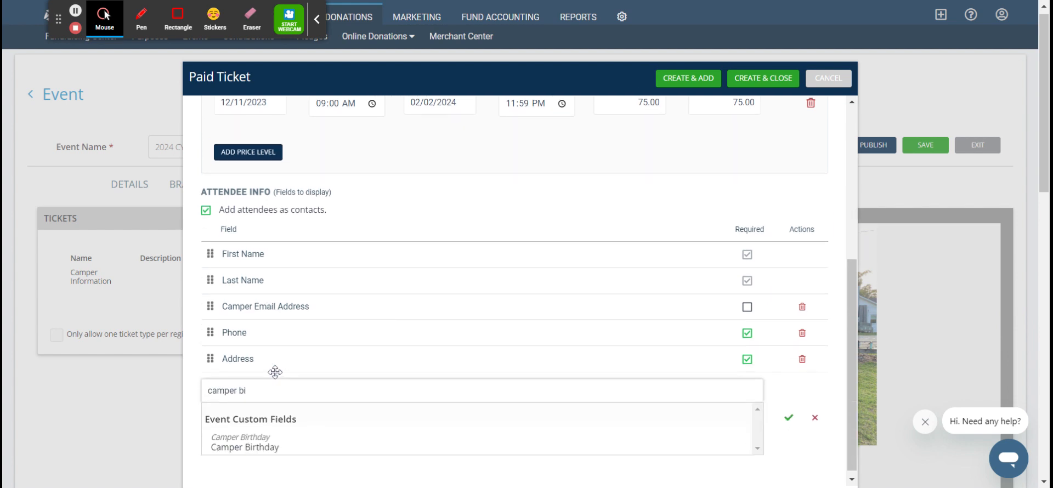
left_click(294, 446)
left_click(788, 437)
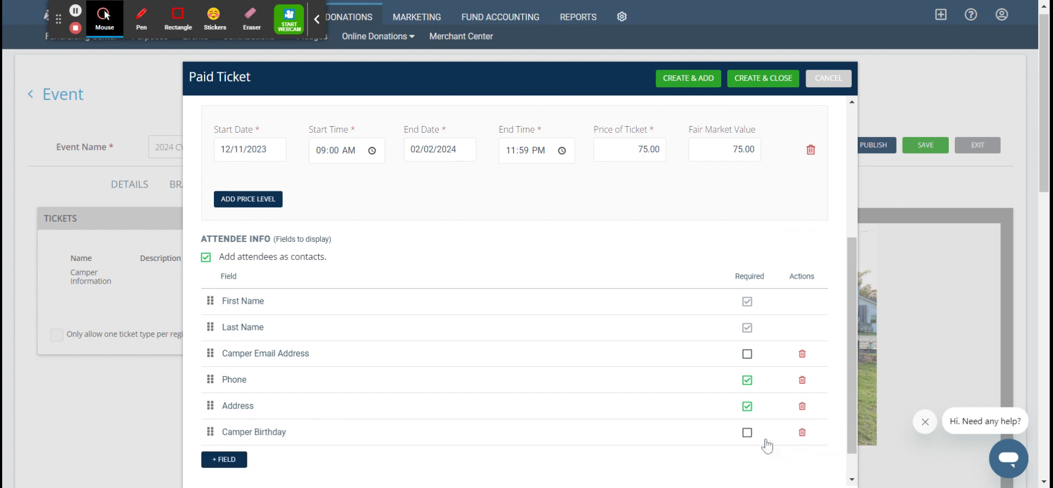
left_click(747, 433)
Add the "Gender" custom field to the RCYW Camper ticket's attendee info and make it required.
left_click(230, 461)
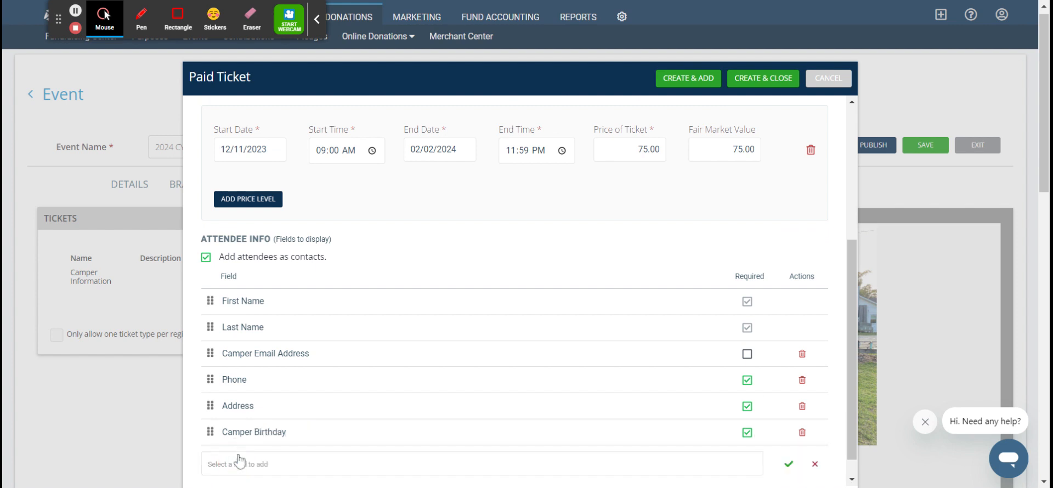
left_click(272, 471)
type("g")
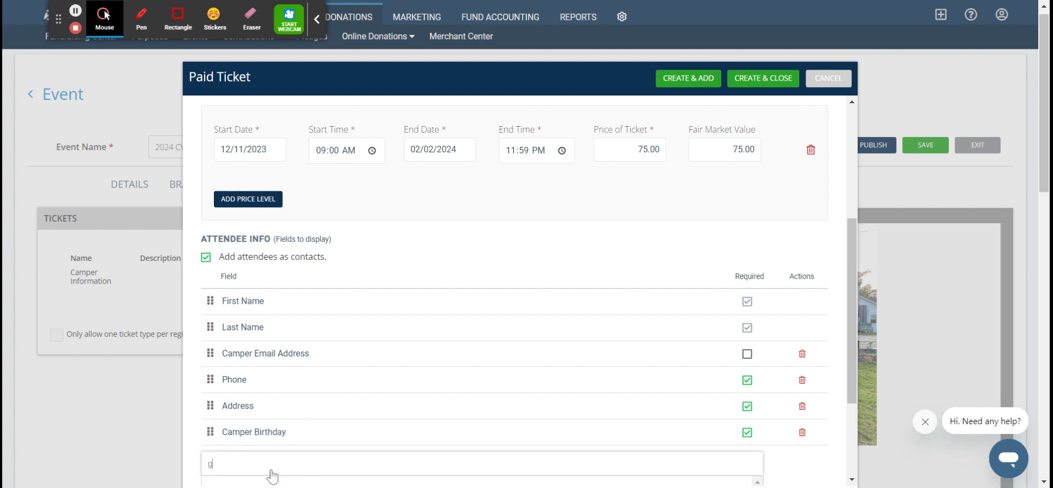
type("ender")
left_click(254, 442)
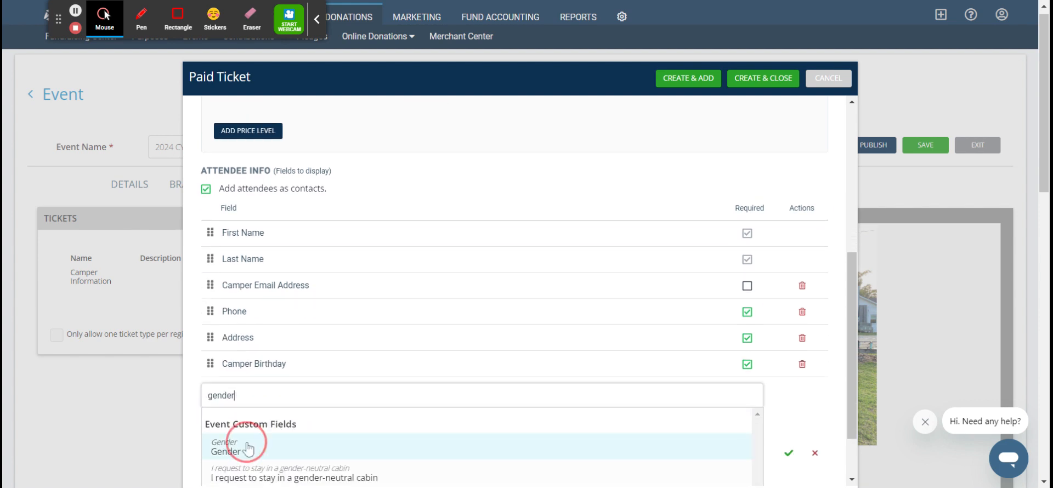
left_click(788, 437)
left_click(747, 433)
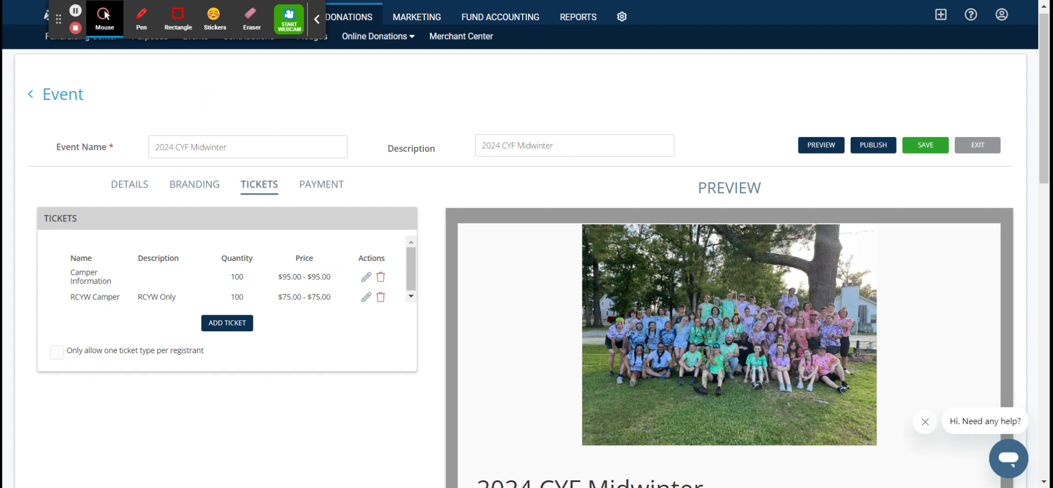
Allow only one ticket type per registrant for the event.
left_click(57, 353)
Review the pricing and full attendee field list of the Camper Information ticket, then save and close it.
left_click(366, 278)
scroll(666, 220, "down", 3)
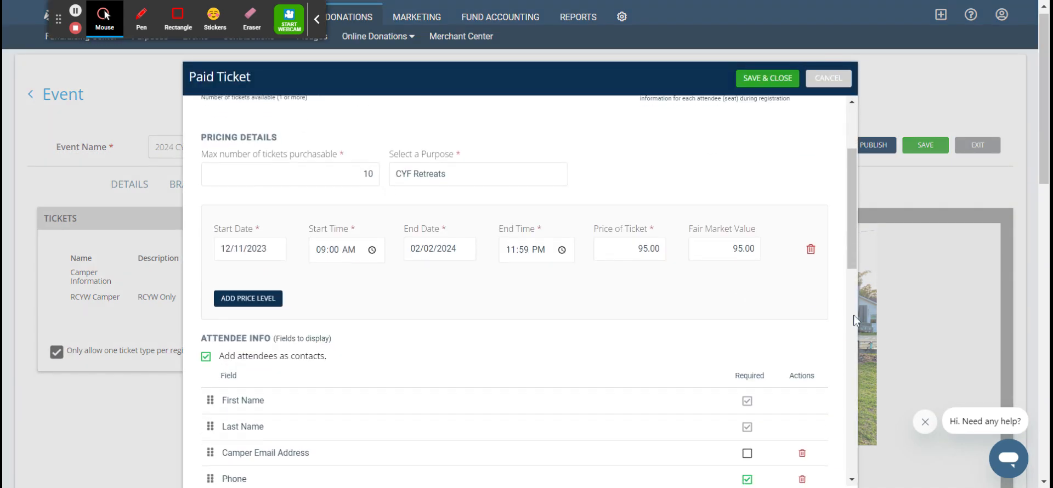
scroll(586, 300, "down", 6)
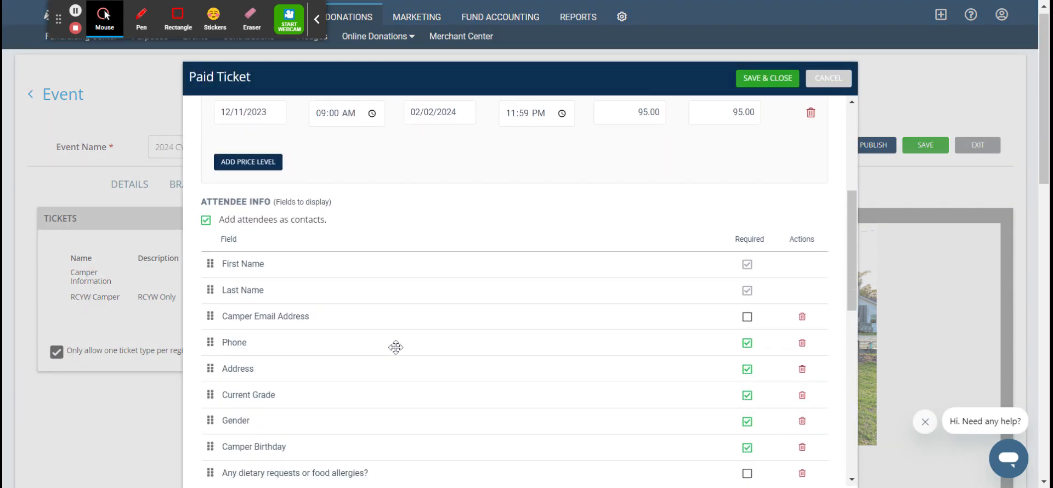
scroll(296, 288, "down", 9)
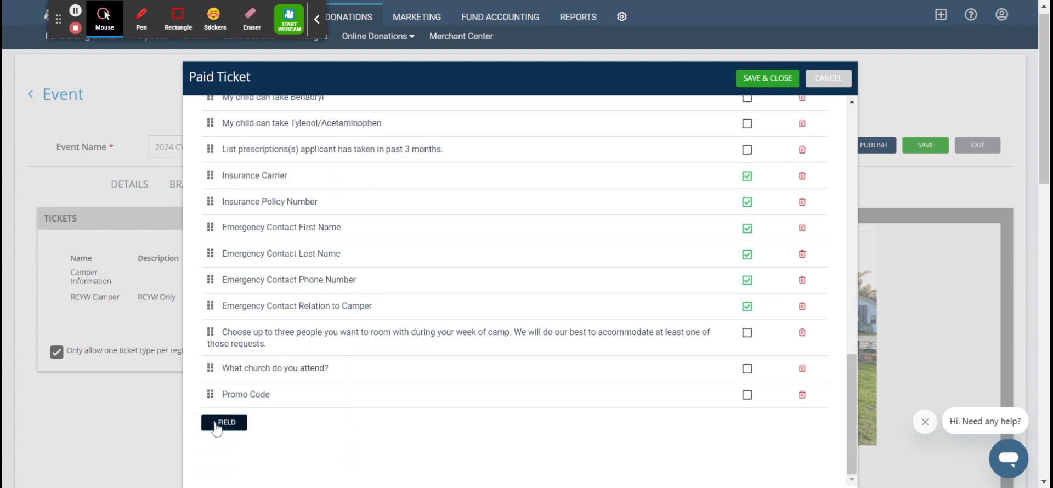
scroll(478, 334, "up", 20)
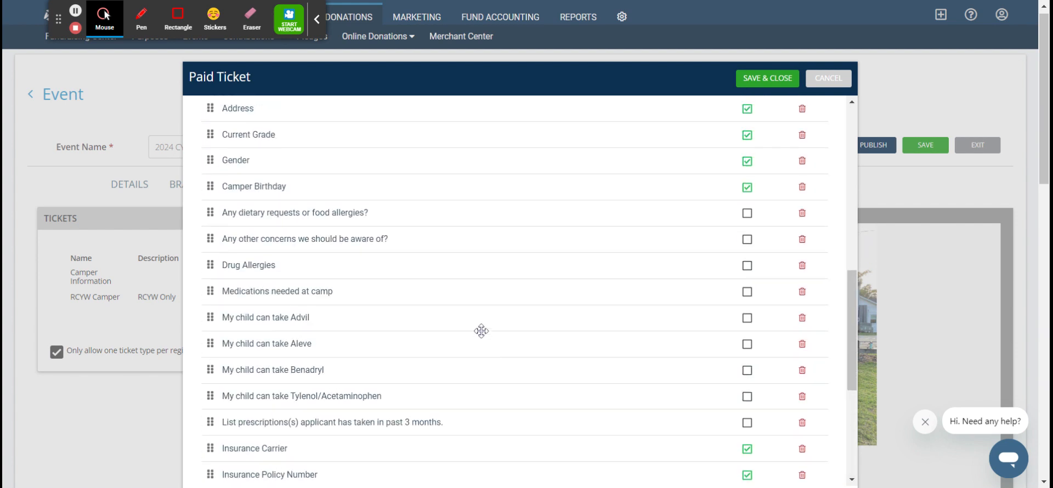
scroll(419, 299, "down", 11)
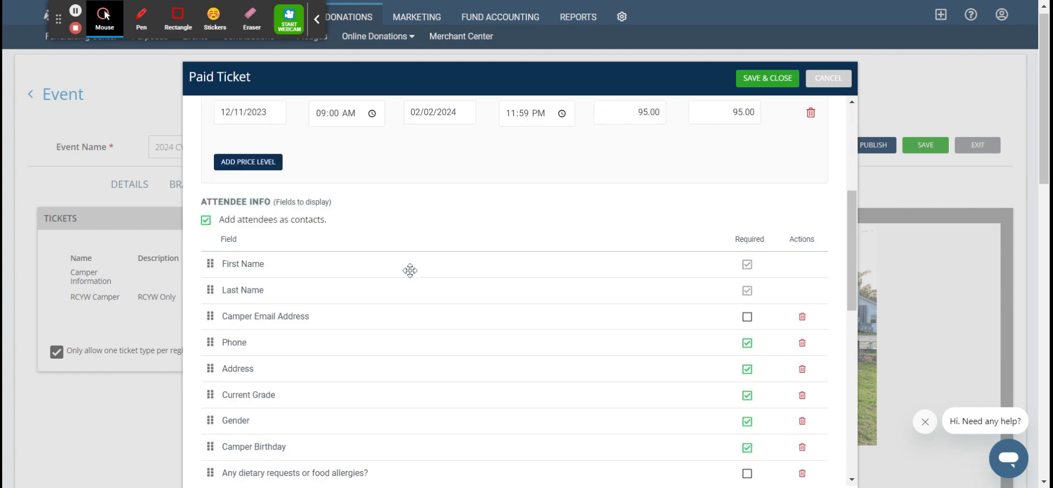
scroll(469, 311, "down", 6)
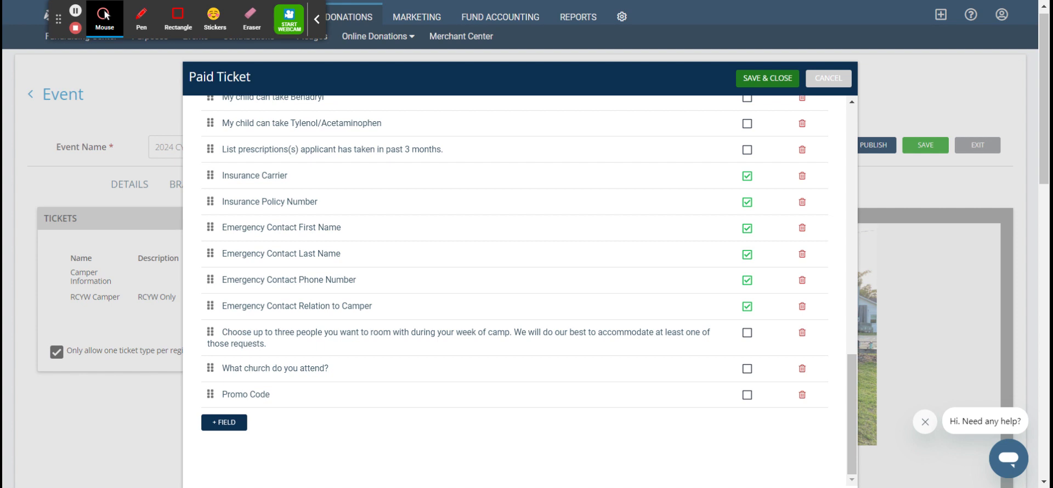
left_click(767, 78)
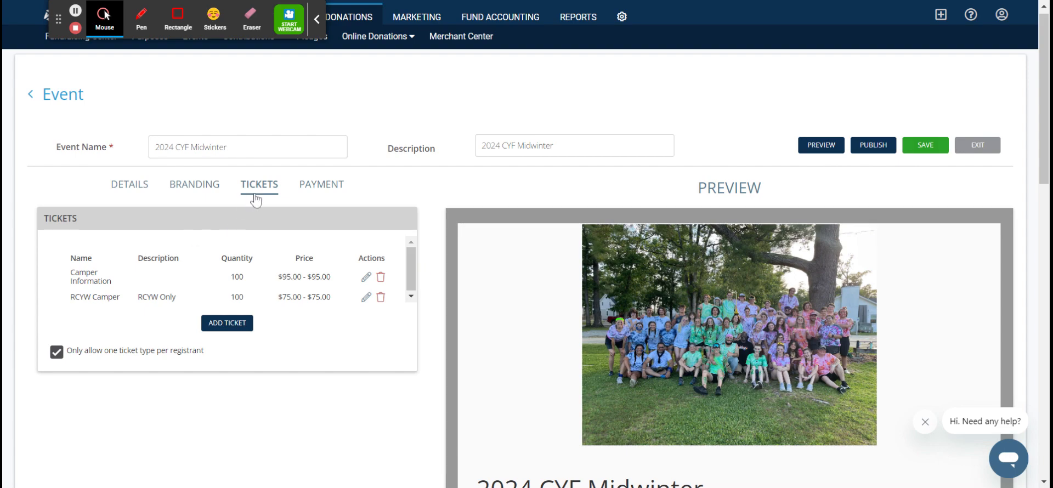
Check both tickets and the event description in the registration page preview, and save the event.
scroll(361, 373, "down", 5)
scroll(360, 373, "down", 10)
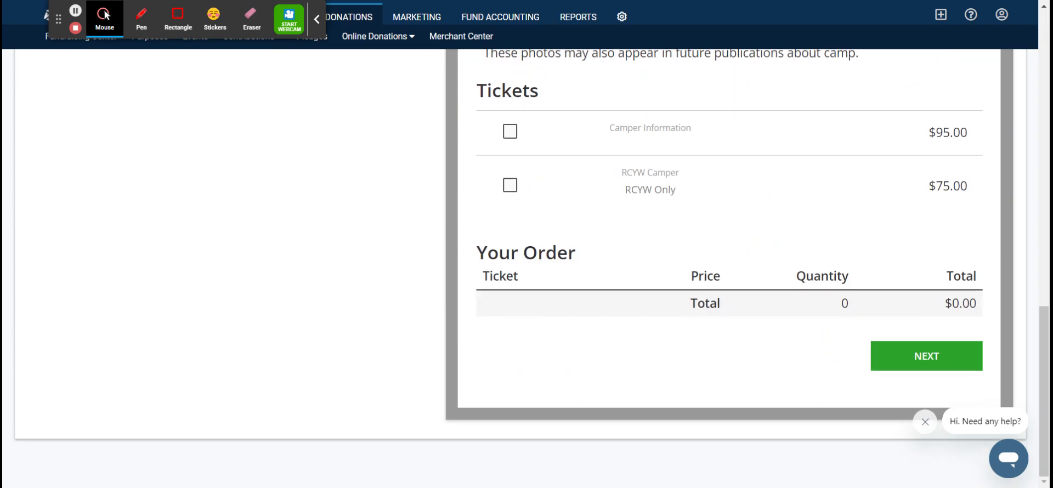
scroll(590, 242, "up", 12)
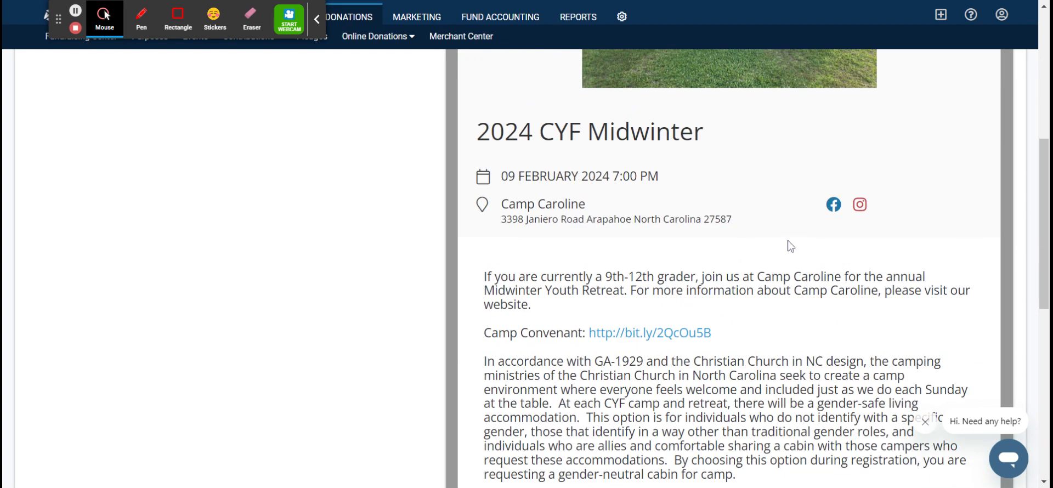
scroll(763, 258, "up", 3)
left_click(925, 152)
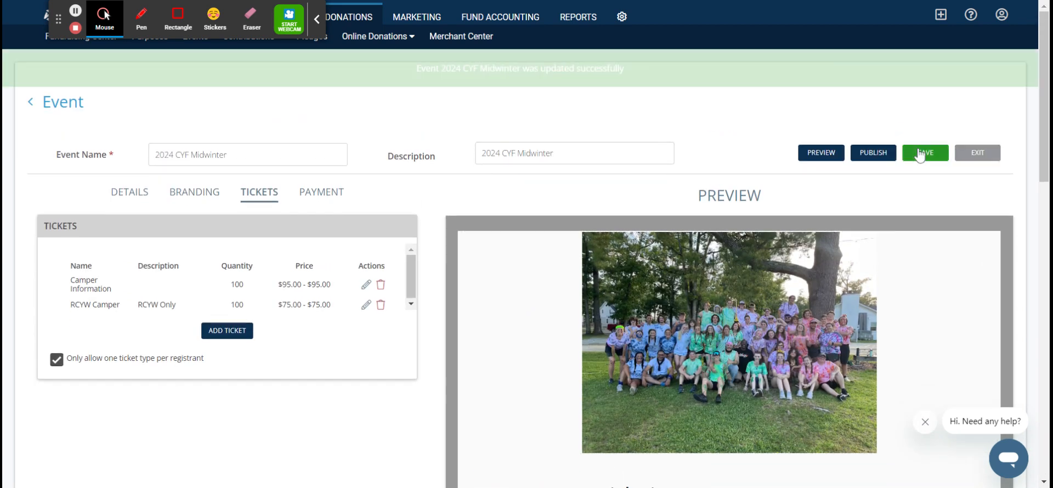
Review the event's details, branding and tickets settings, ending on the payment settings.
left_click(131, 193)
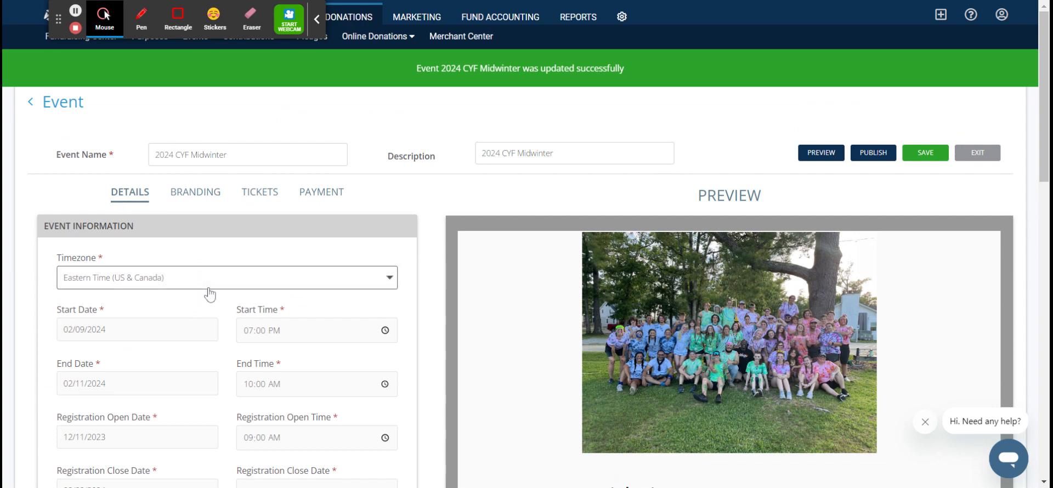
scroll(207, 294, "down", 3)
scroll(207, 294, "down", 3)
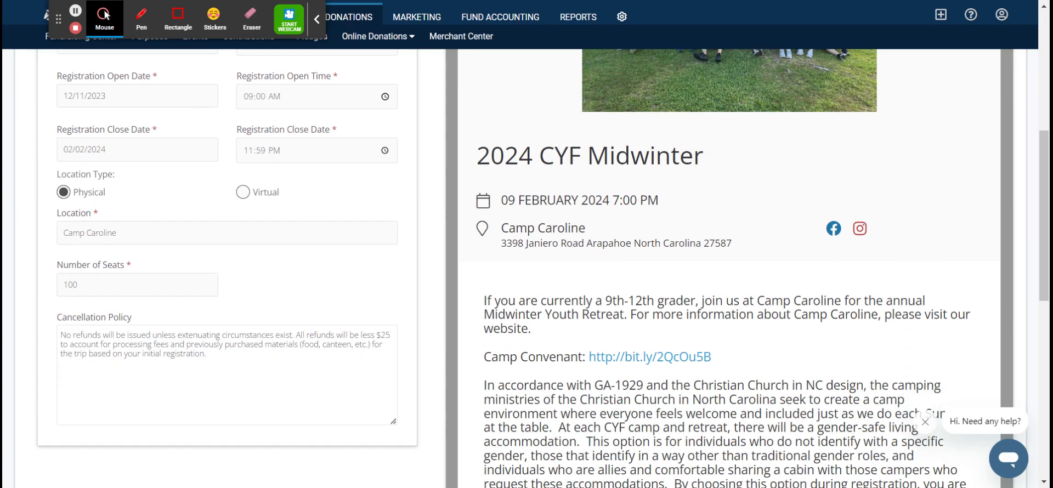
scroll(267, 288, "up", 6)
left_click(188, 176)
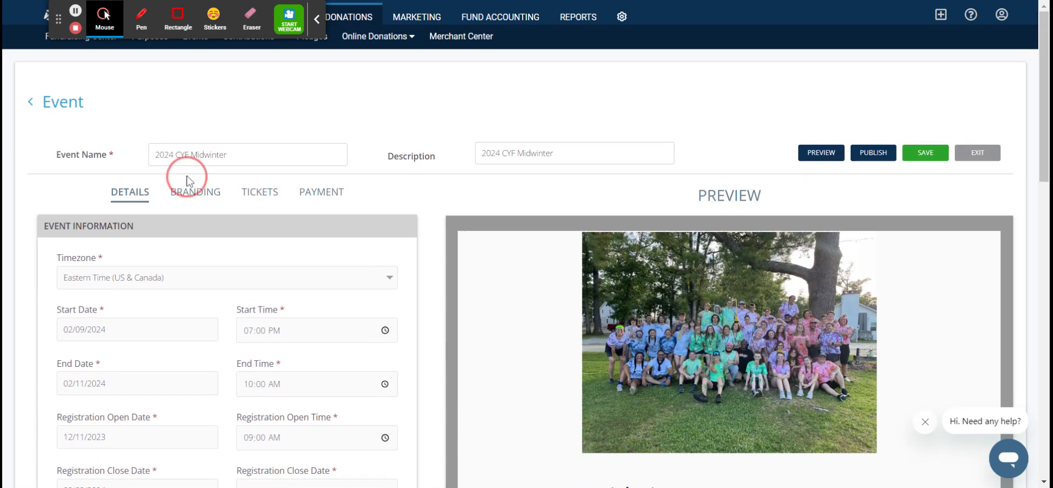
left_click(193, 193)
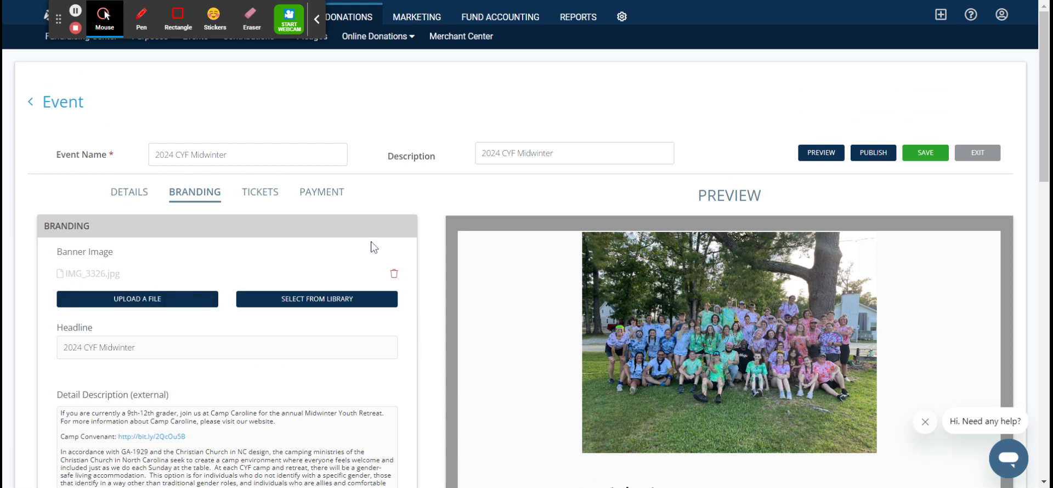
left_click(265, 191)
left_click(328, 192)
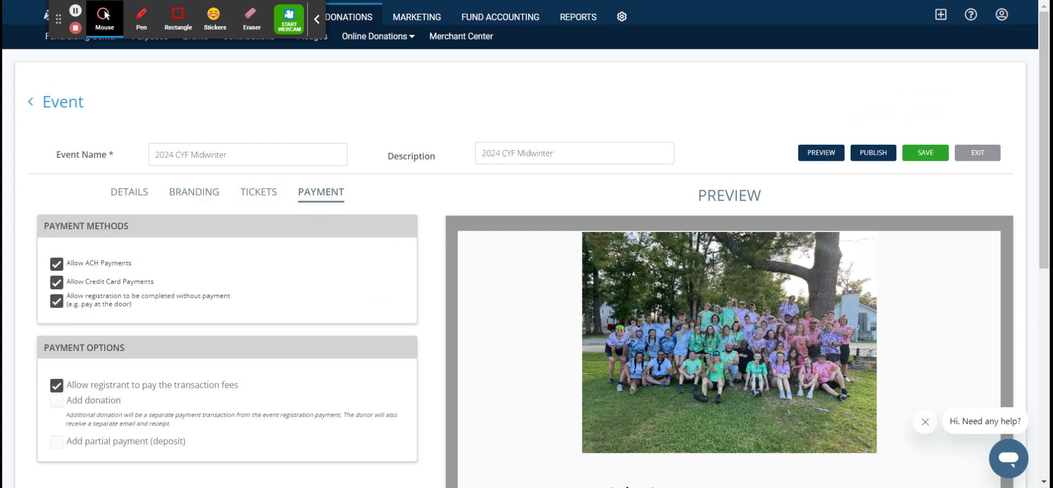
scroll(158, 275, "down", 1)
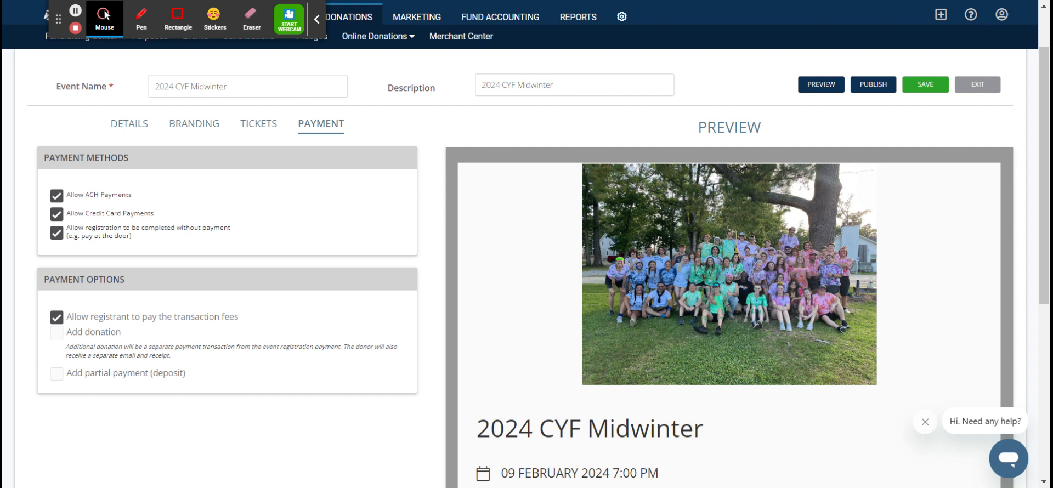
left_click_drag(132, 236, 69, 231)
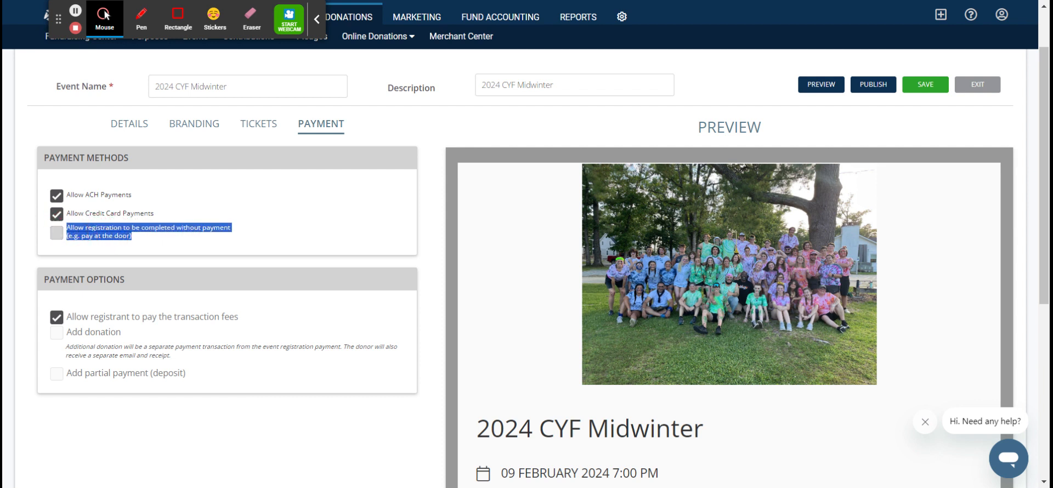
left_click(76, 232)
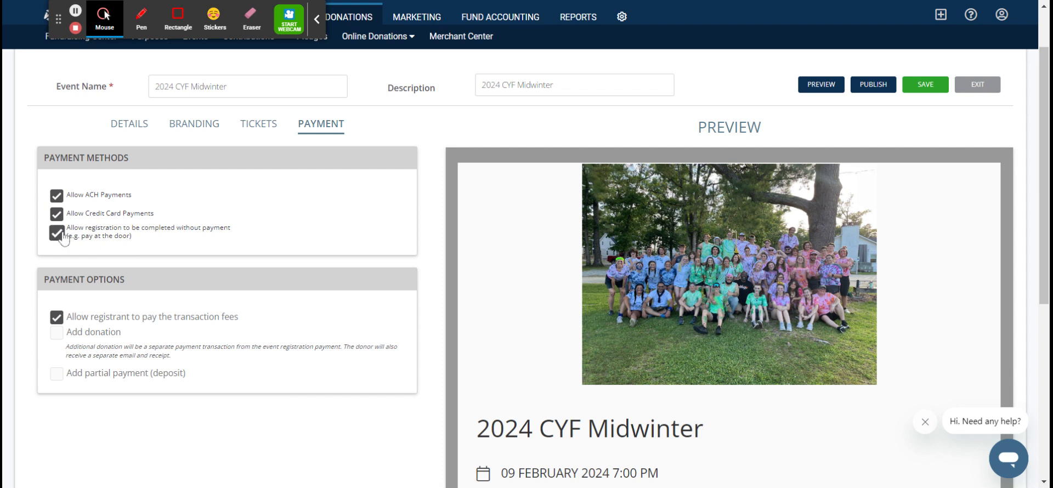
Enable the additional donation option and assign it to the Camp Caroline Operating Gifts purpose.
left_click(57, 332)
left_click(110, 392)
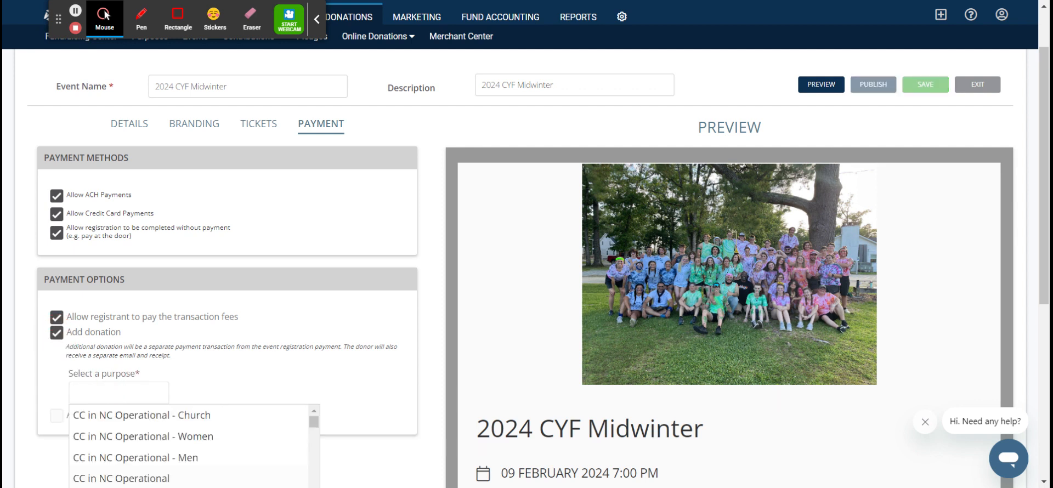
type("camp caro")
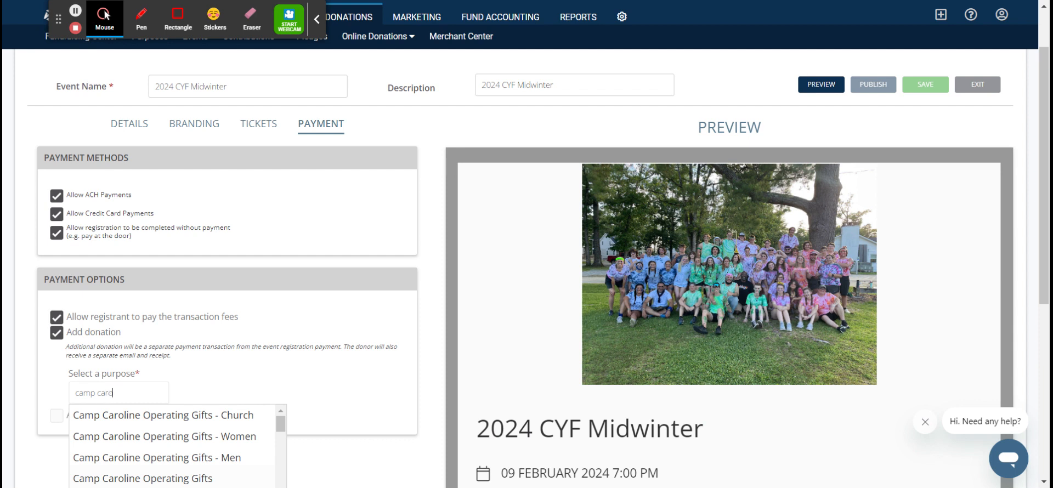
type("lin")
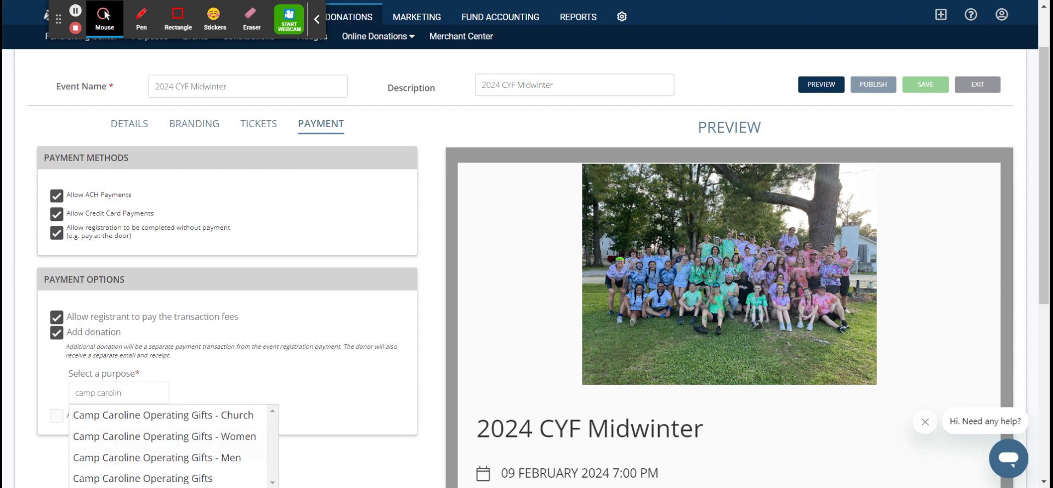
scroll(198, 403, "down", 1)
left_click(204, 411)
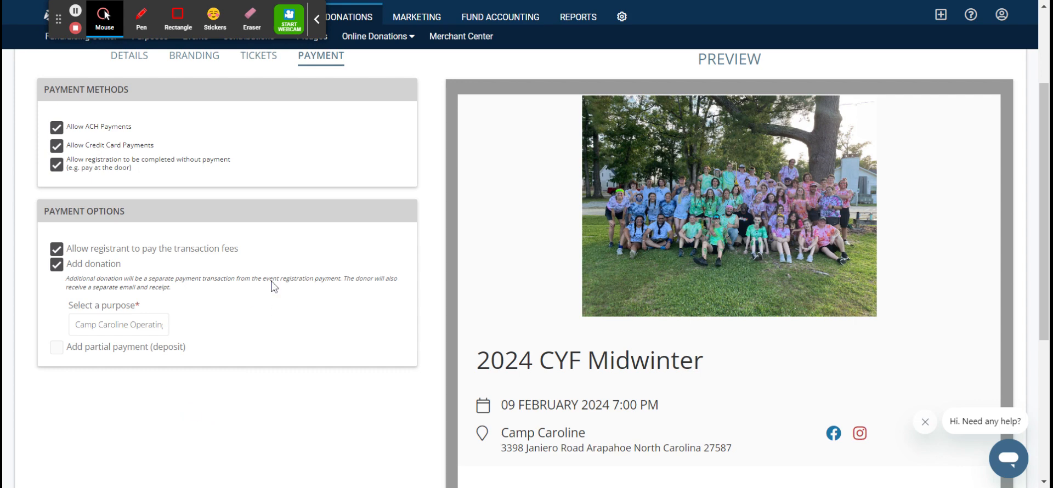
Save the event with its payment settings and publish the 2024 CYF Midwinter registration.
scroll(272, 284, "down", 4)
scroll(314, 324, "up", 5)
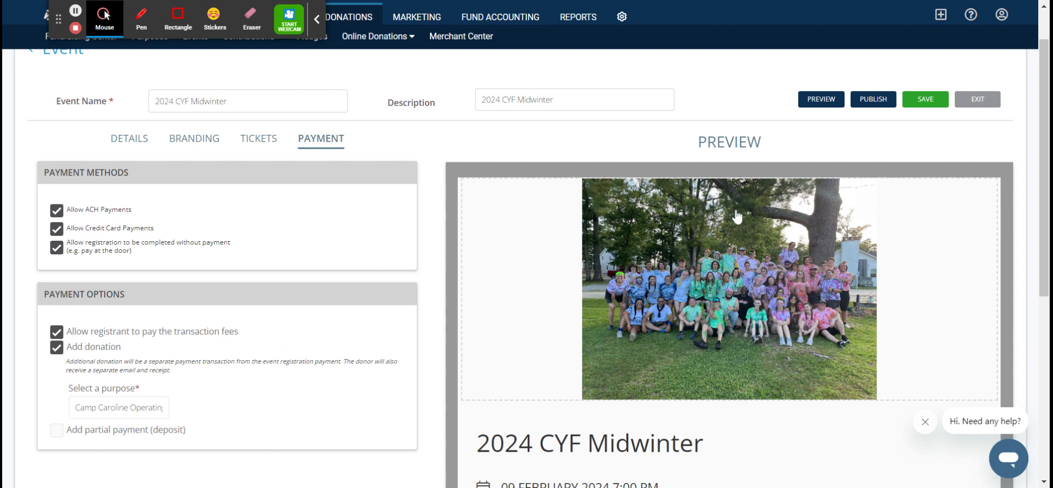
left_click(931, 100)
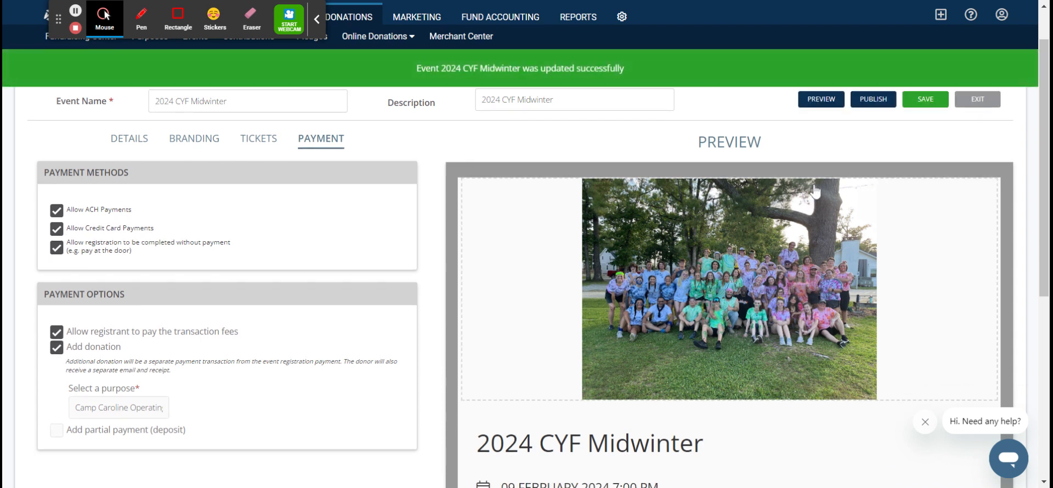
scroll(816, 191, "up", 1)
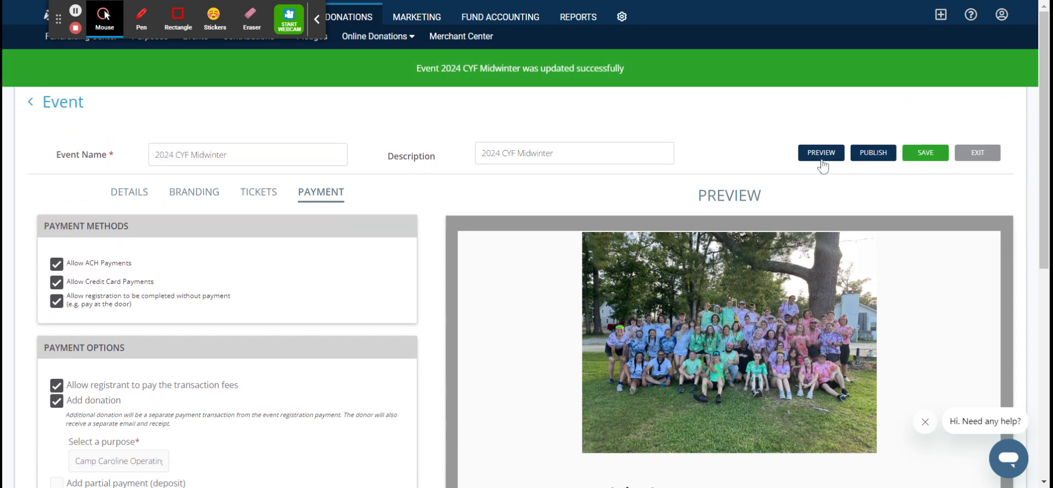
left_click(868, 154)
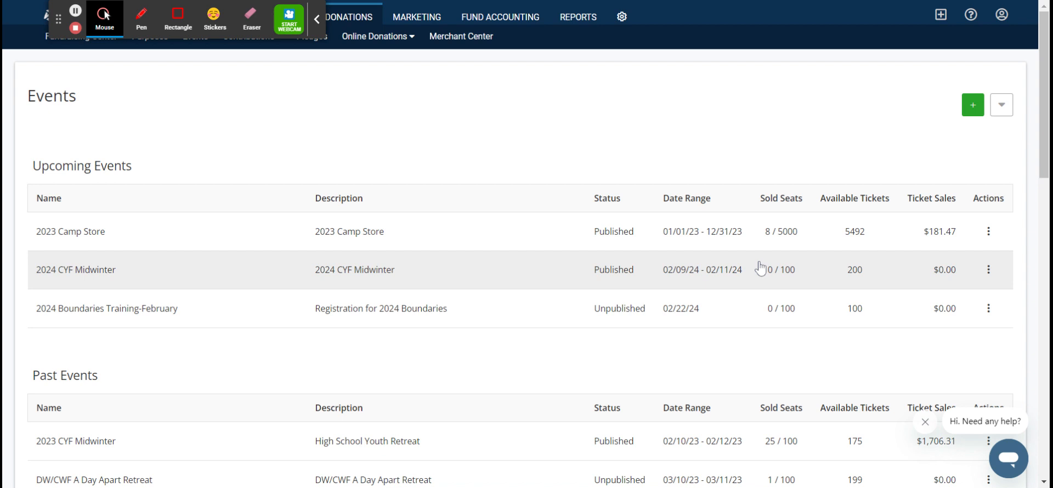
Open the Events Field Configuration and review the full list of enabled event registration fields.
left_click(1003, 110)
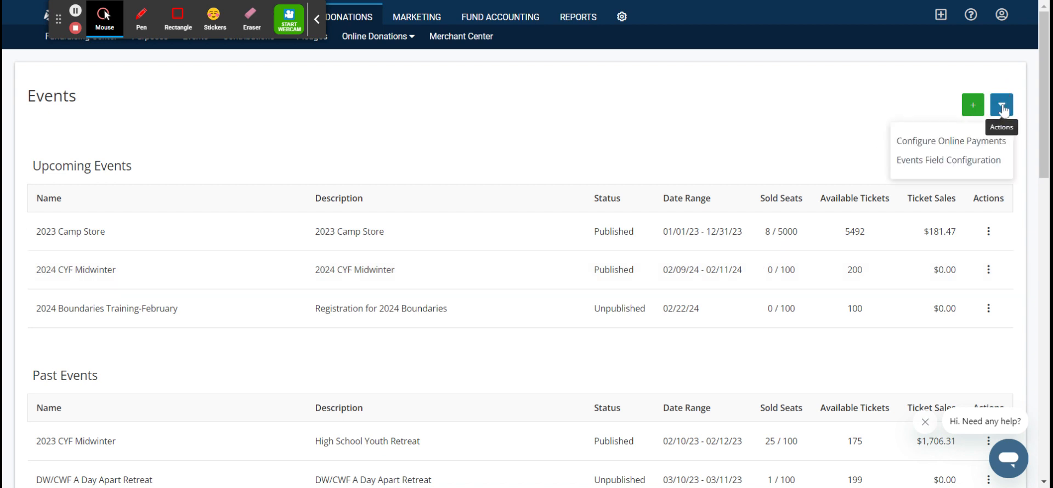
left_click(917, 169)
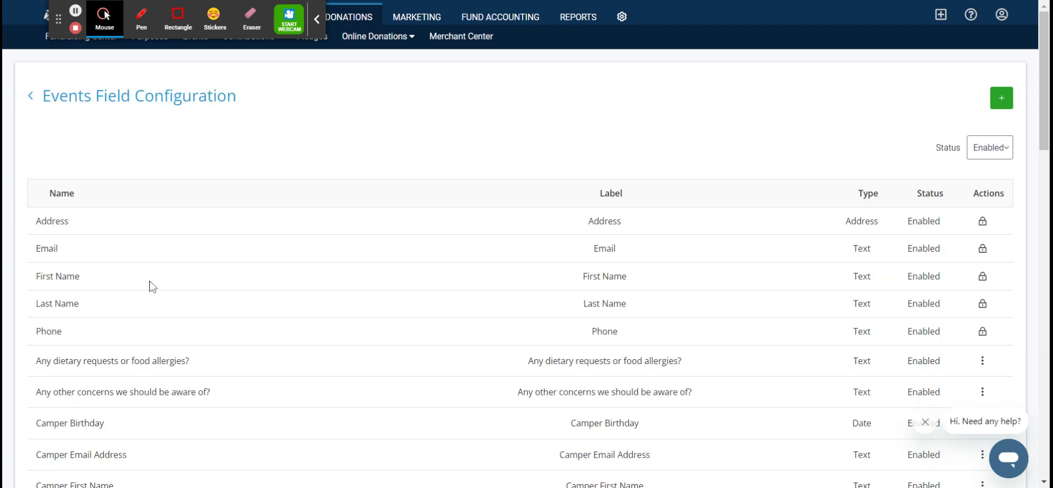
scroll(73, 238, "down", 5)
scroll(108, 272, "down", 6)
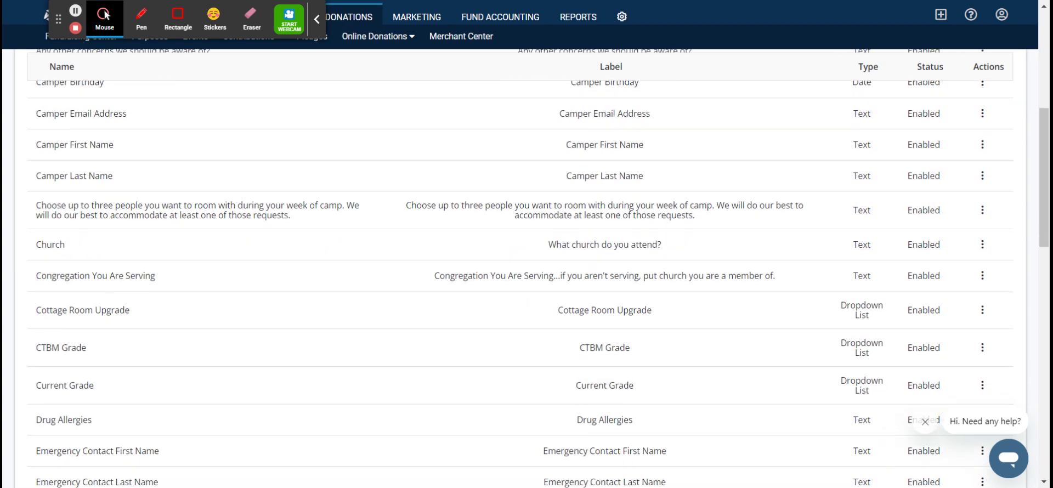
scroll(148, 340, "down", 5)
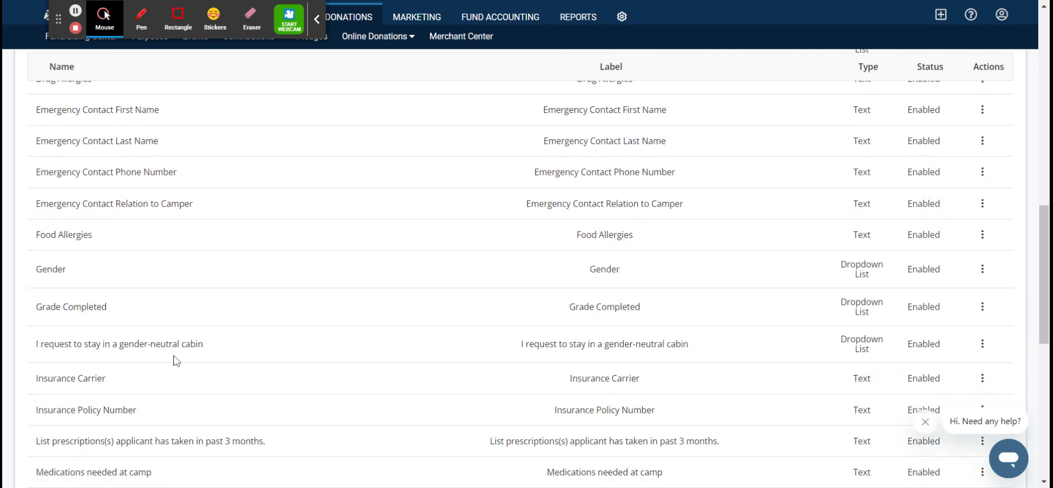
scroll(169, 349, "down", 5)
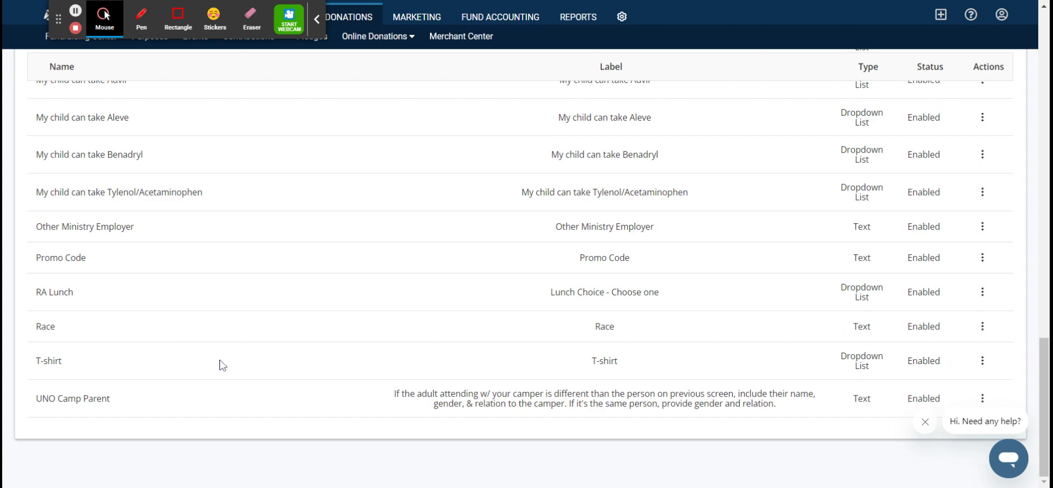
scroll(362, 321, "up", 15)
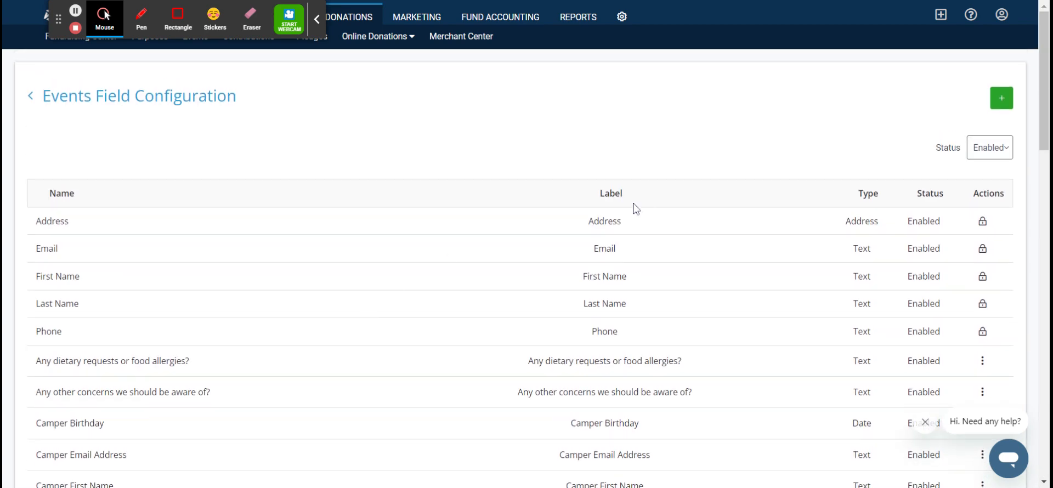
View the form for creating an event custom field, dismiss it without creating one, and return to the events list.
left_click(993, 105)
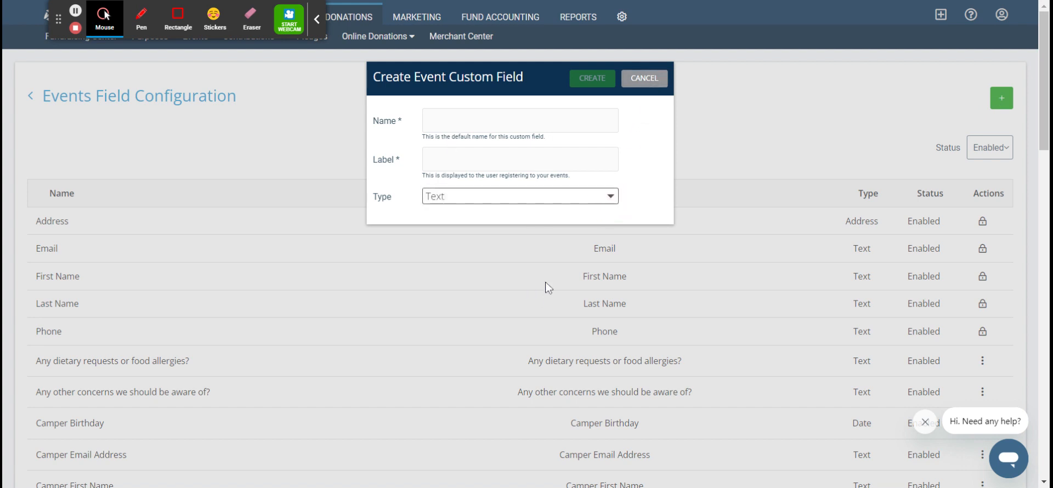
left_click(653, 78)
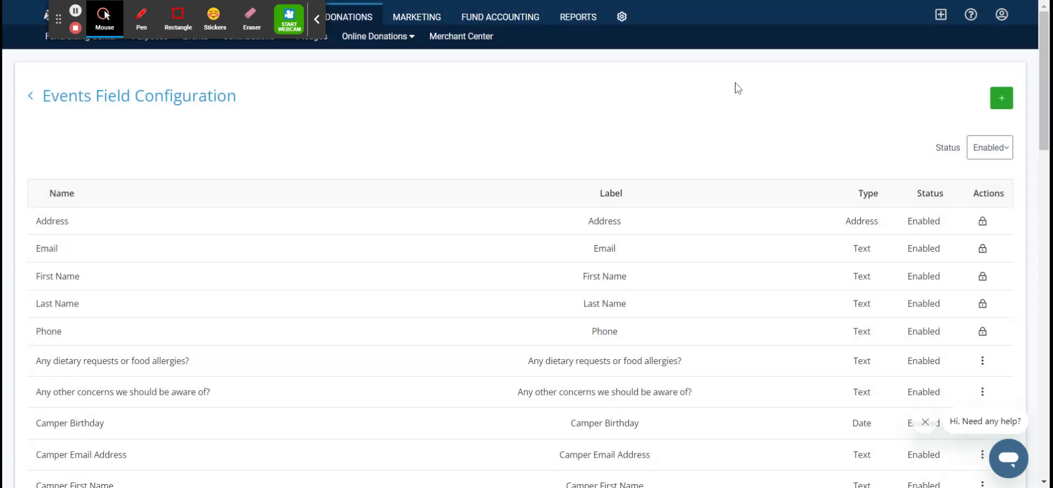
left_click(31, 96)
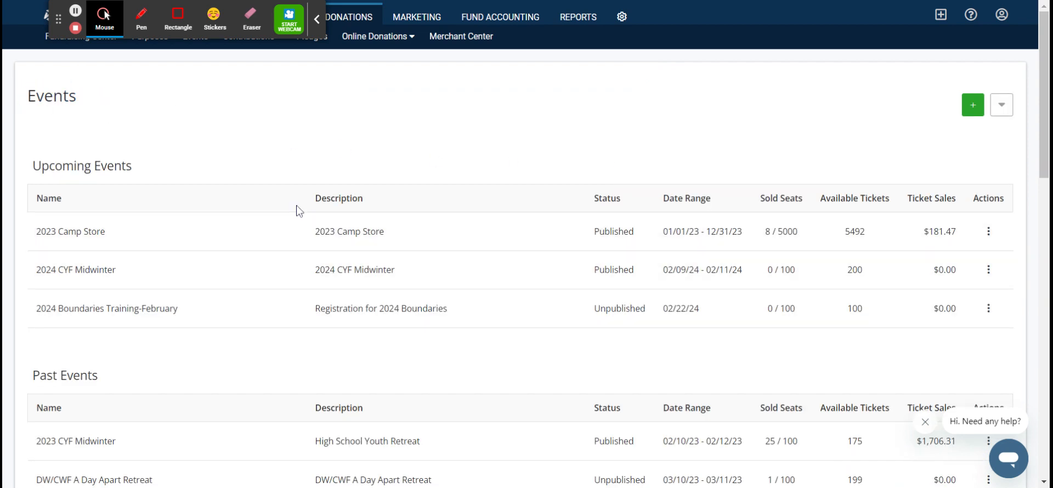